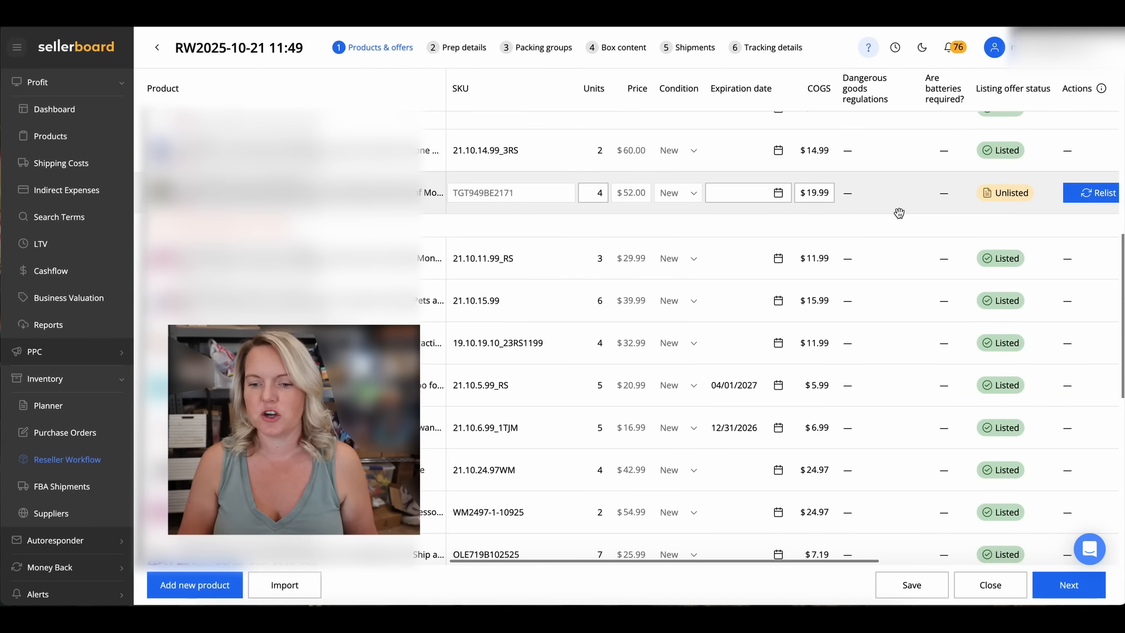
Open the SKU template customization from the product row with SKU 21.10.14.99
scroll(899, 212, "down", 1)
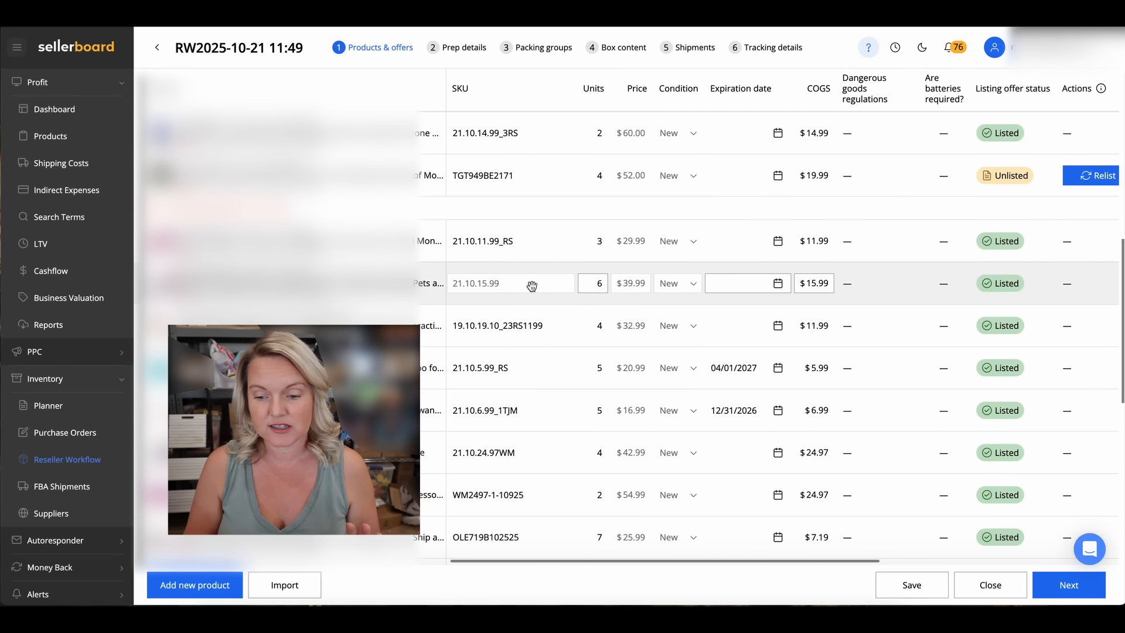
scroll(531, 286, "down", 15)
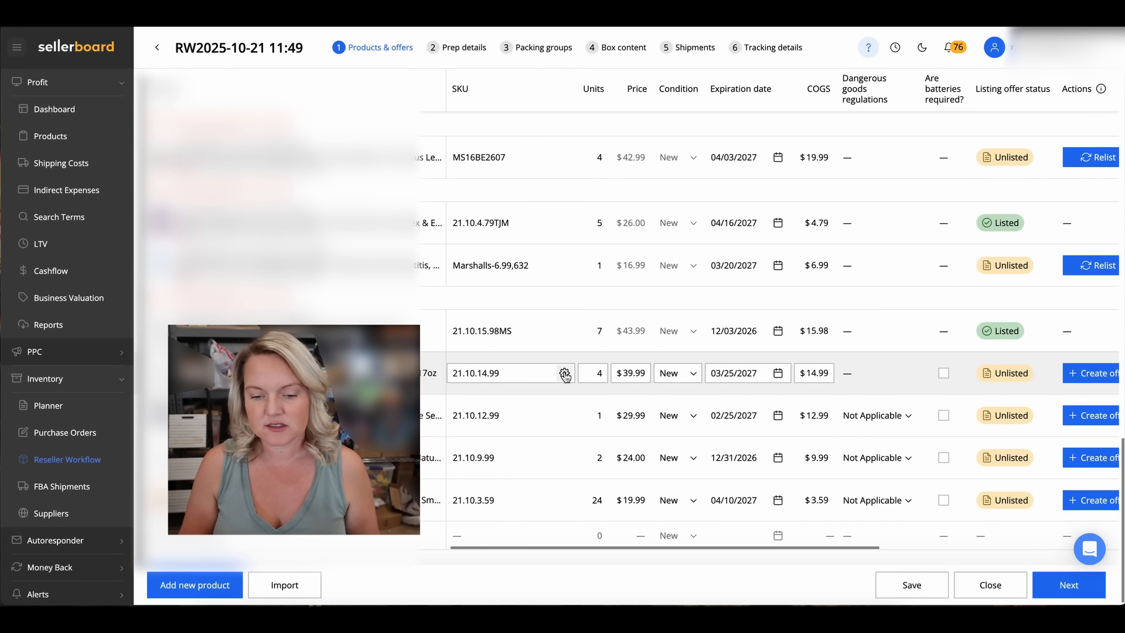
left_click(564, 375)
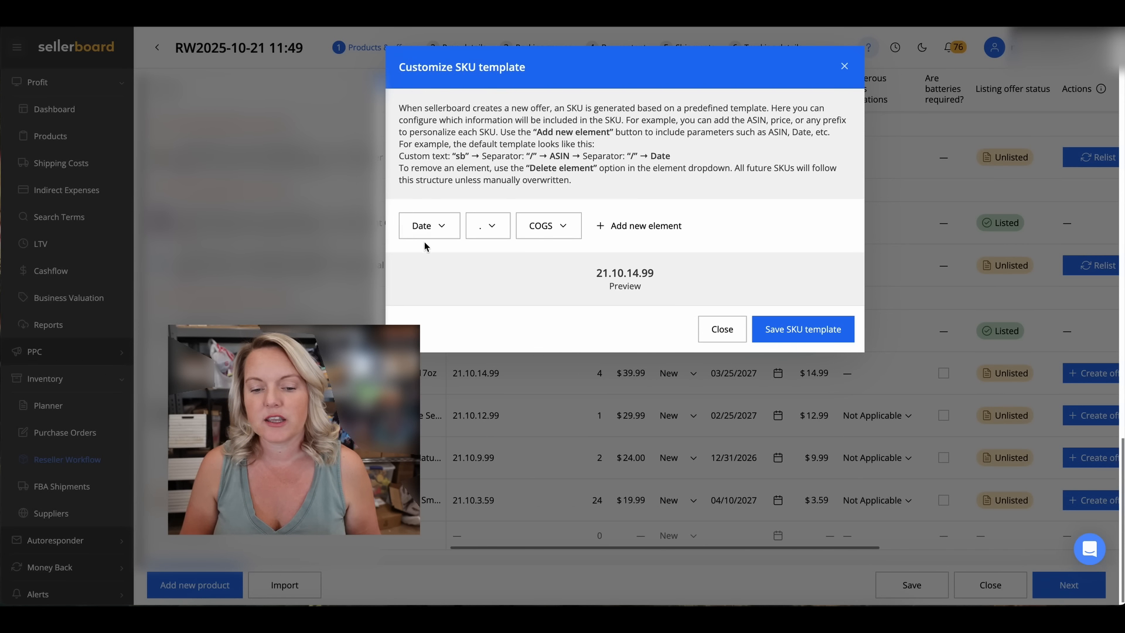
Add a fourth element to the SKU template and try it as ASIN, Condition and Price
left_click(630, 229)
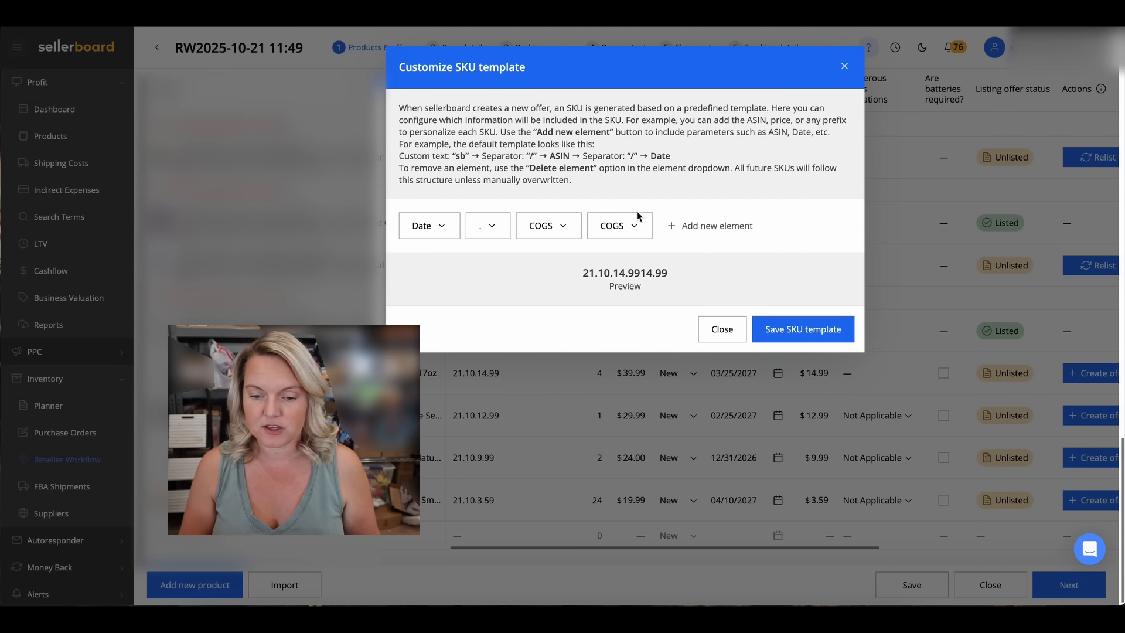
left_click(618, 226)
left_click(628, 277)
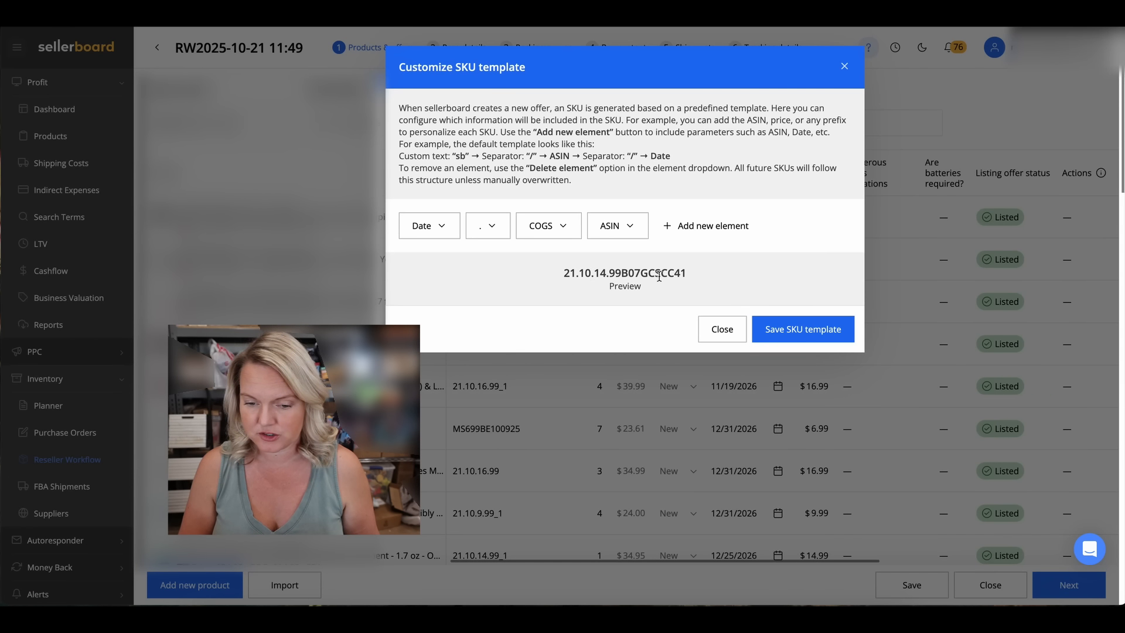
left_click(629, 227)
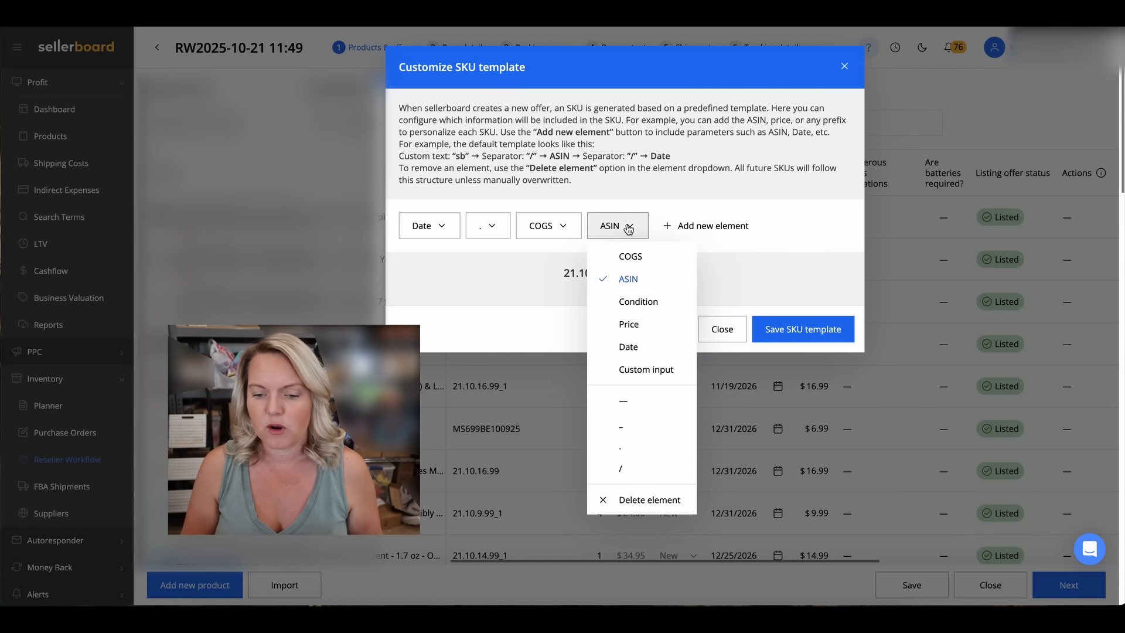
left_click(626, 302)
left_click(636, 231)
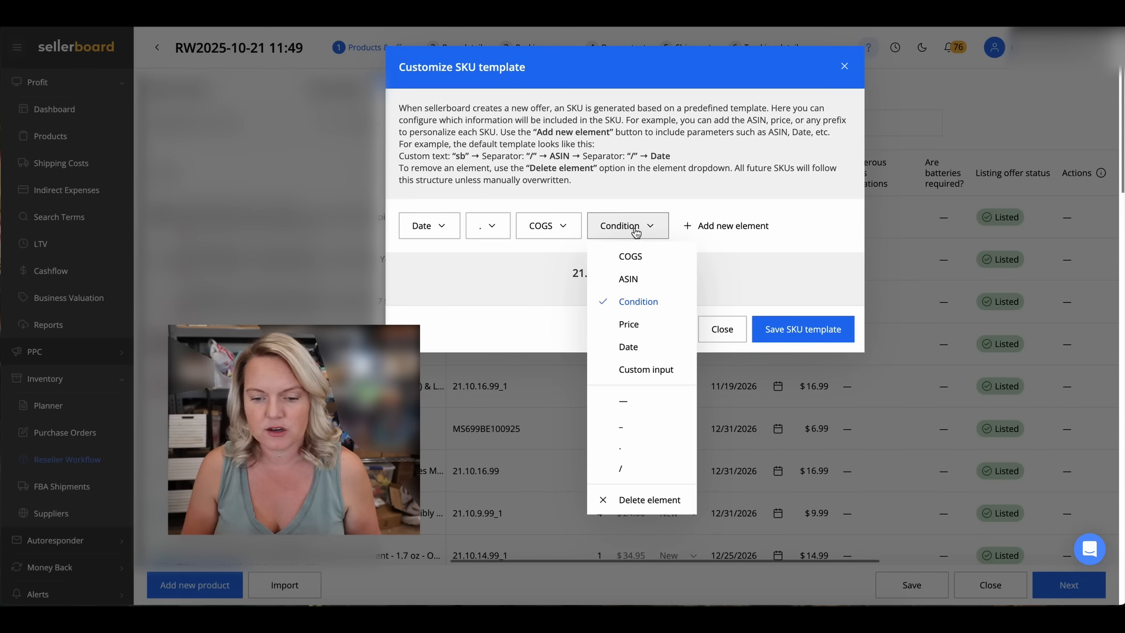
left_click(636, 329)
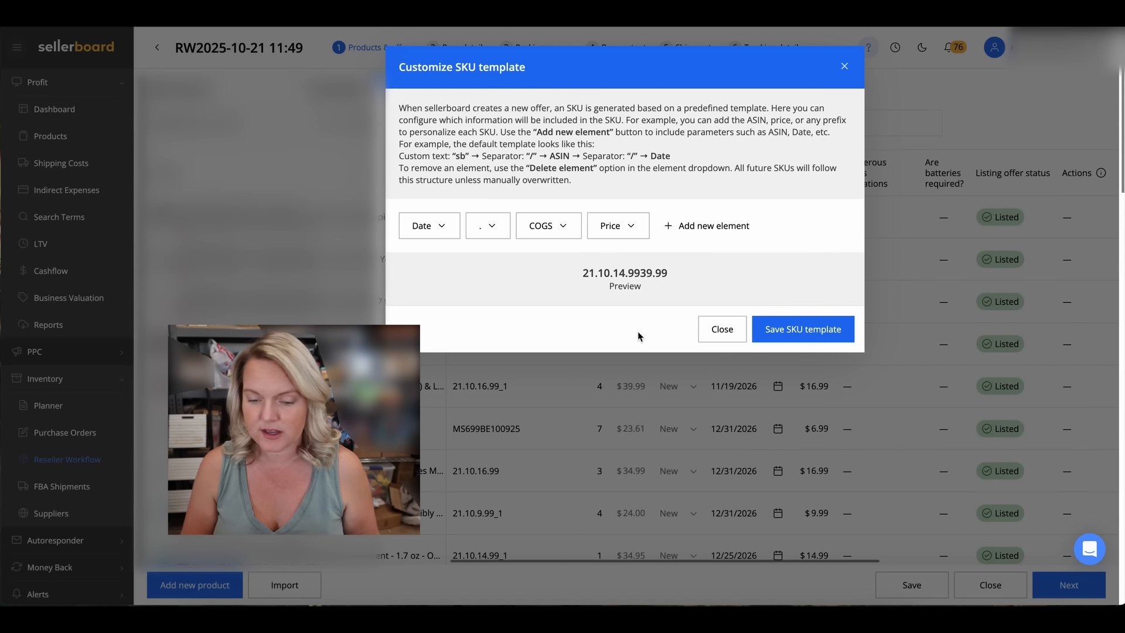
Try the fourth template element as custom input with the text 345, and clear that text
left_click(624, 230)
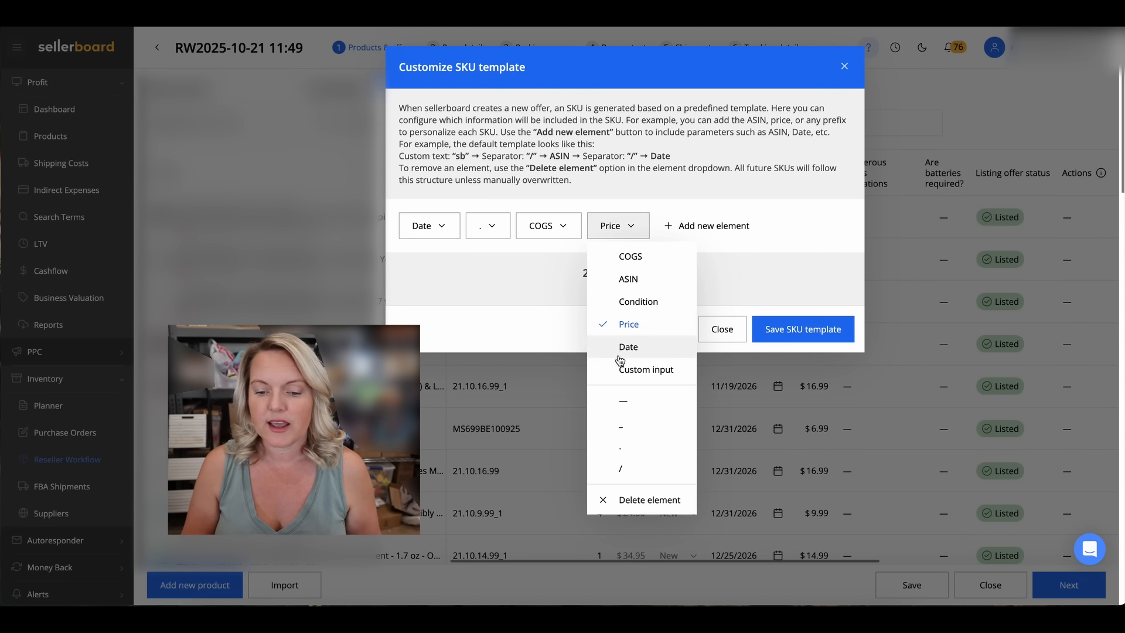
left_click(633, 368)
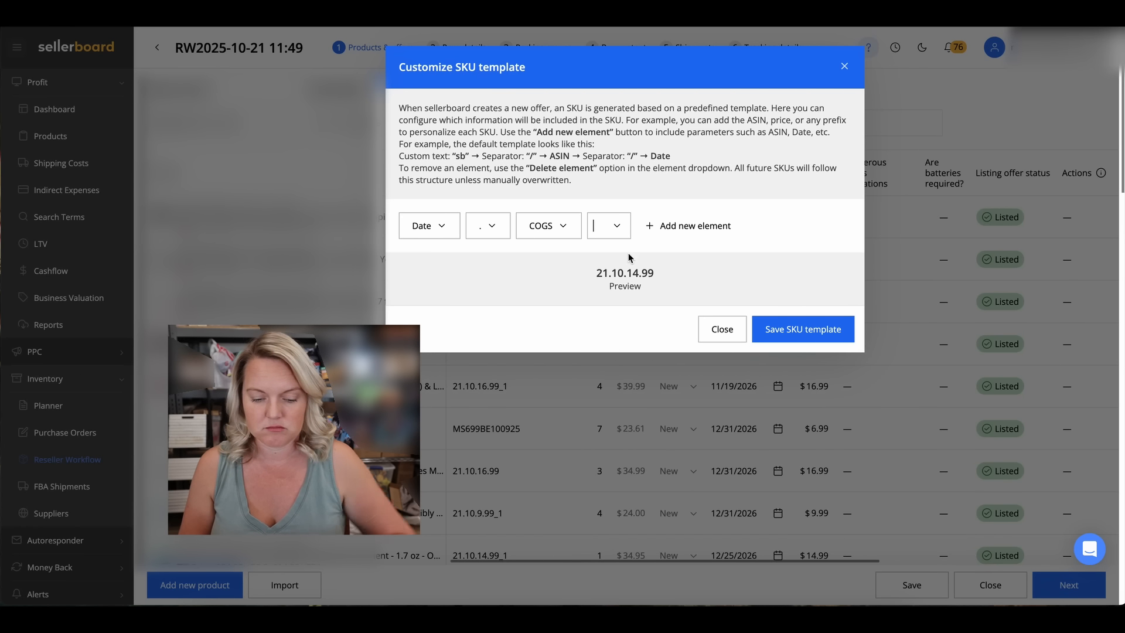
type("345")
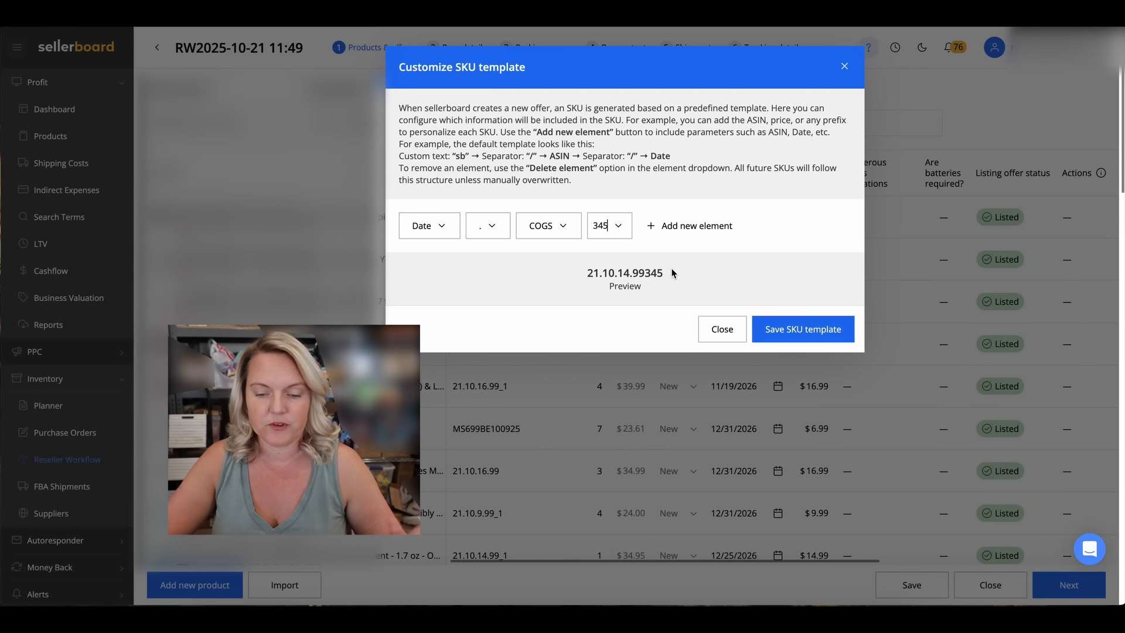
key("BackSpace")
key("BackSpace")
key("BackSpace")
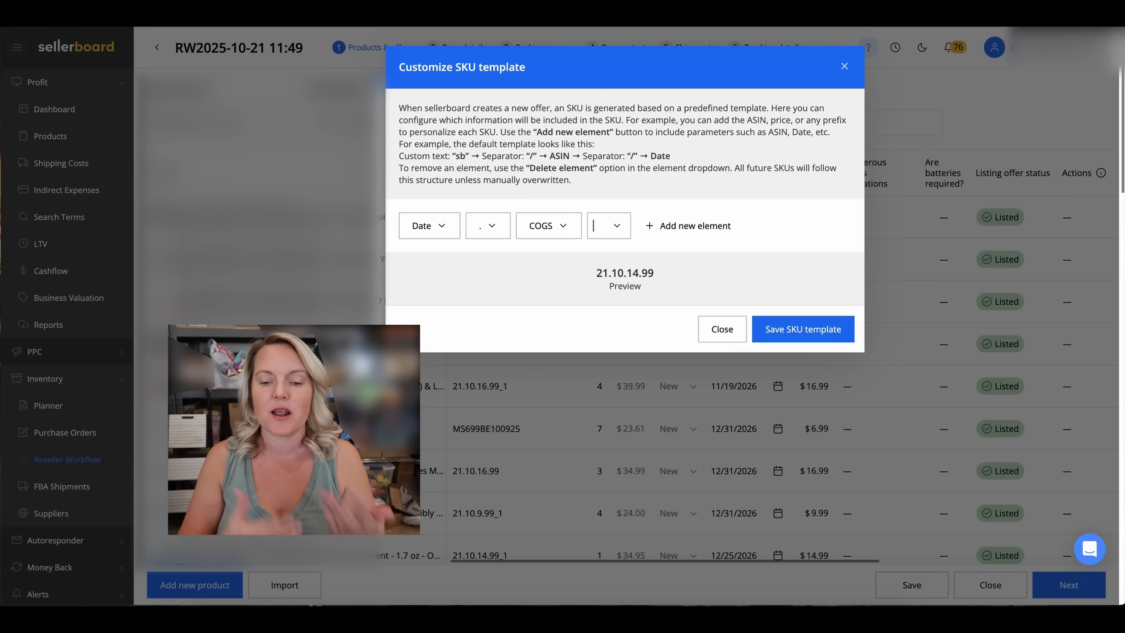
Delete the empty custom element and save the SKU template as Date, period and COGS
left_click(616, 227)
left_click(628, 497)
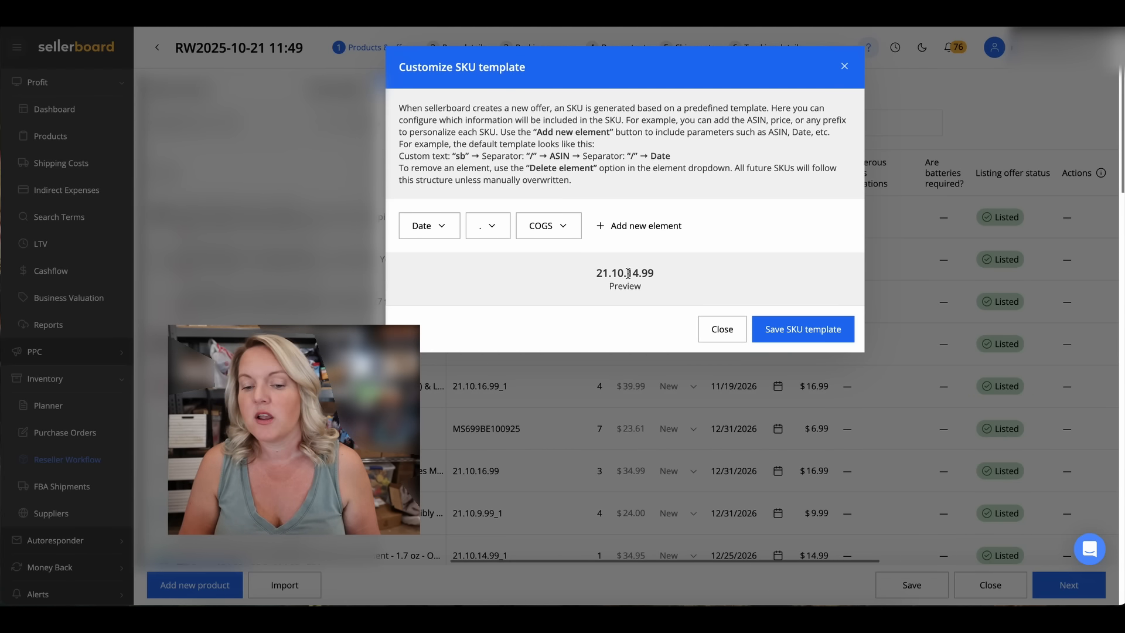
left_click(821, 337)
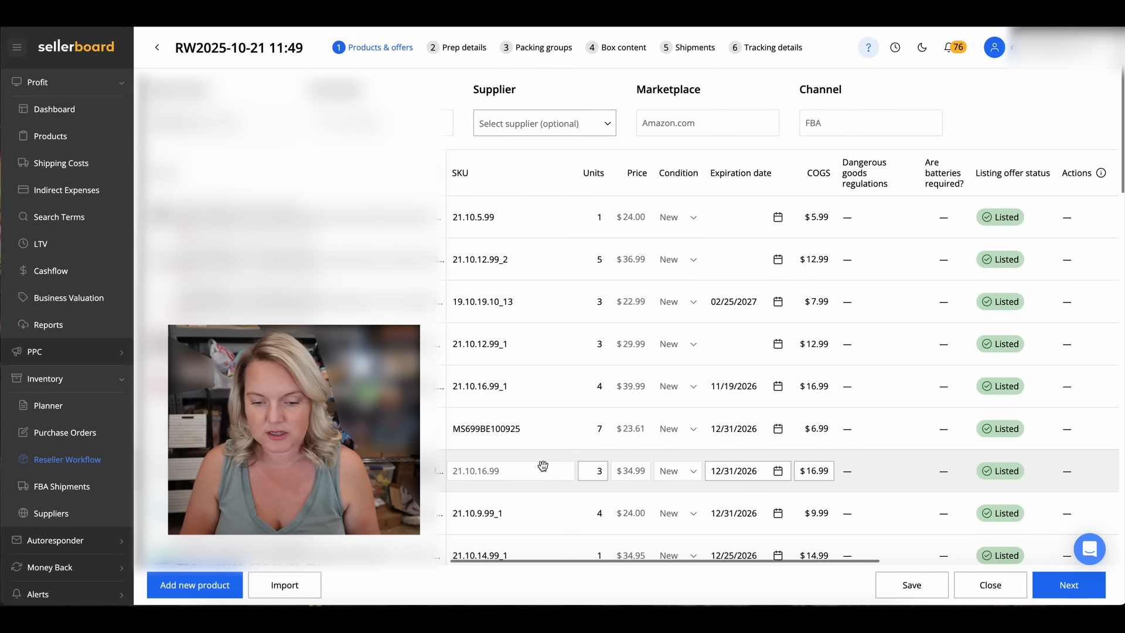
Append MS to the SKUs 21.10.14.99, 21.10.12.99 and 21.10.9.99 of the unlisted products
scroll(543, 466, "down", 10)
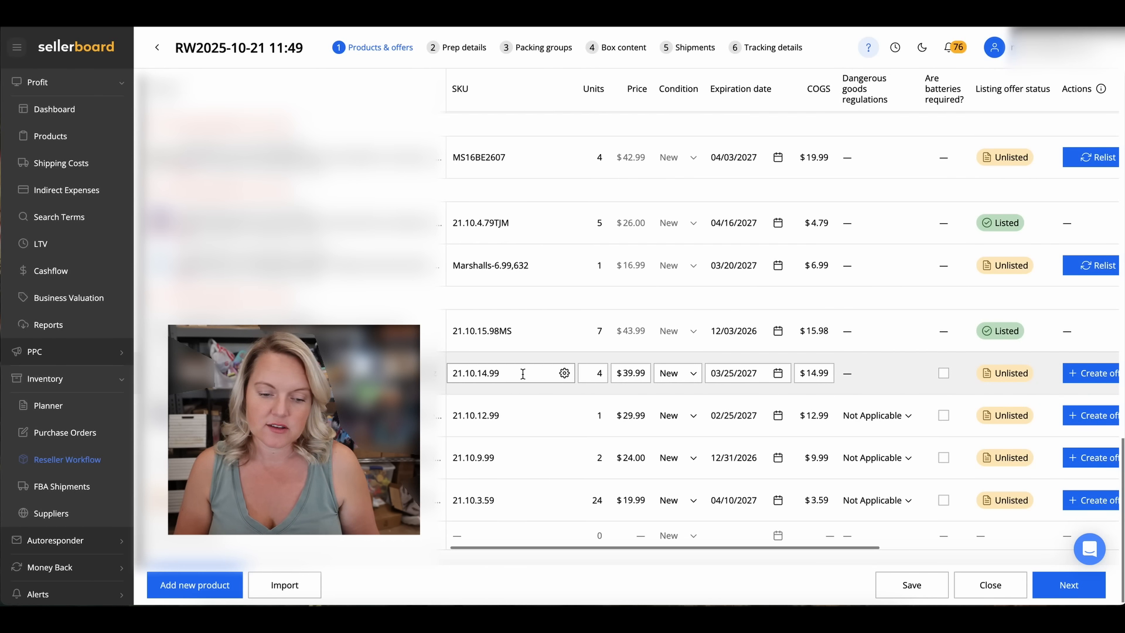
left_click(522, 373)
type("MS")
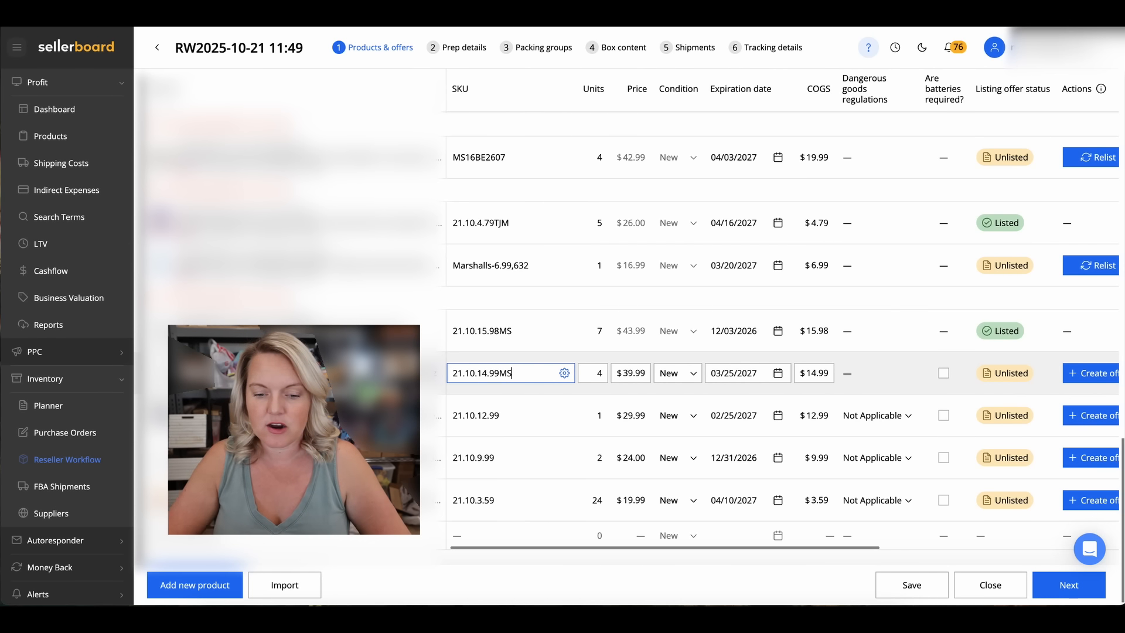
left_click(523, 416)
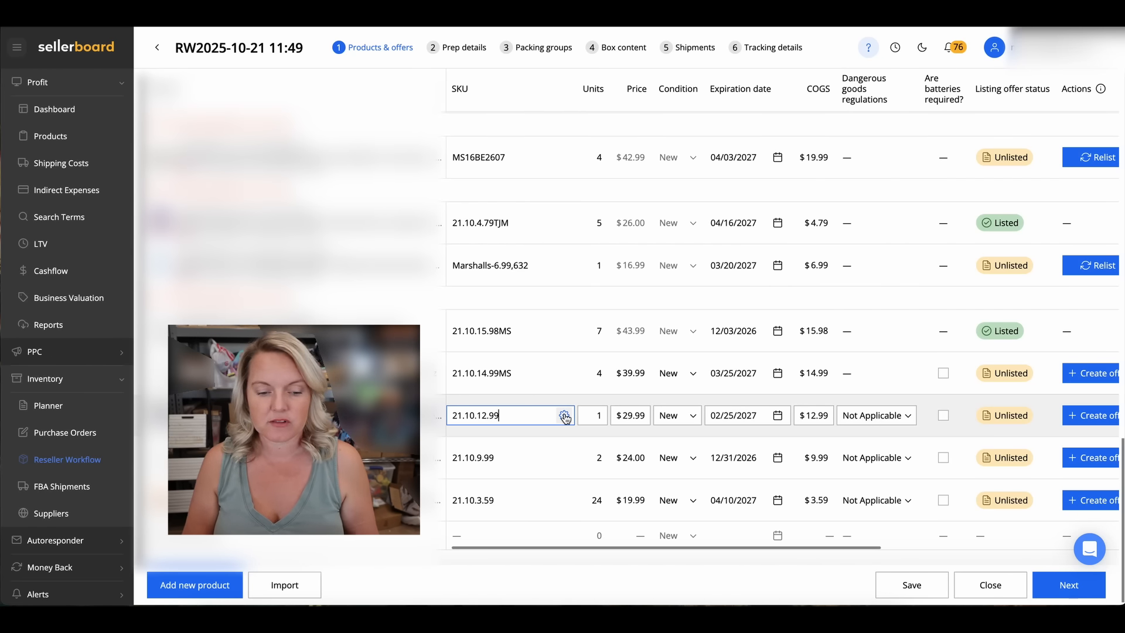
type("MS")
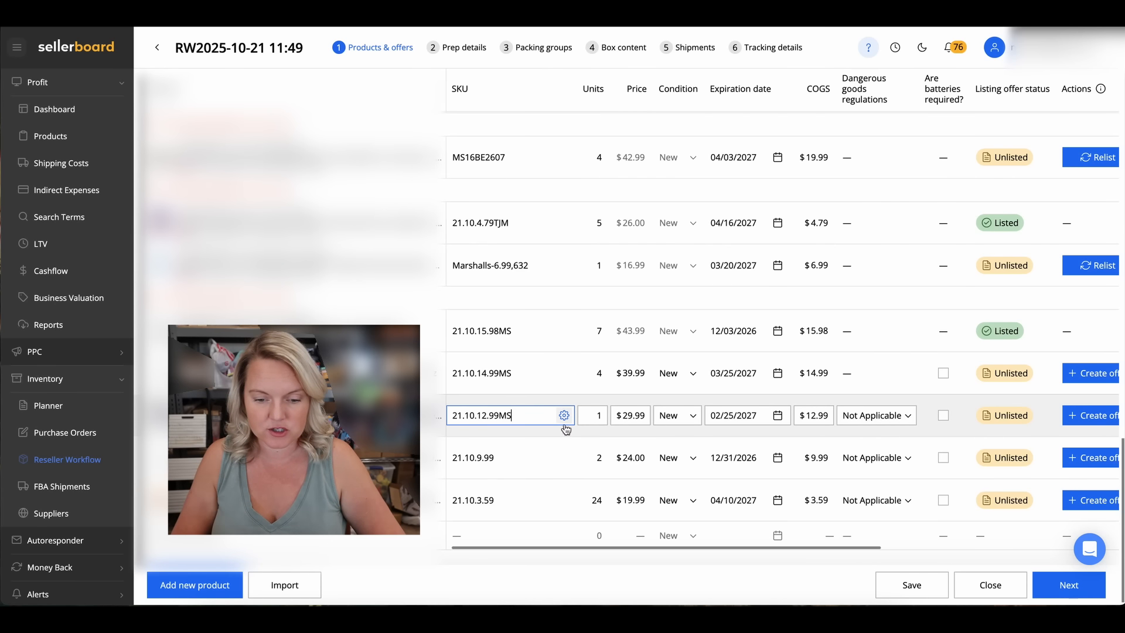
left_click(550, 457)
type("MS")
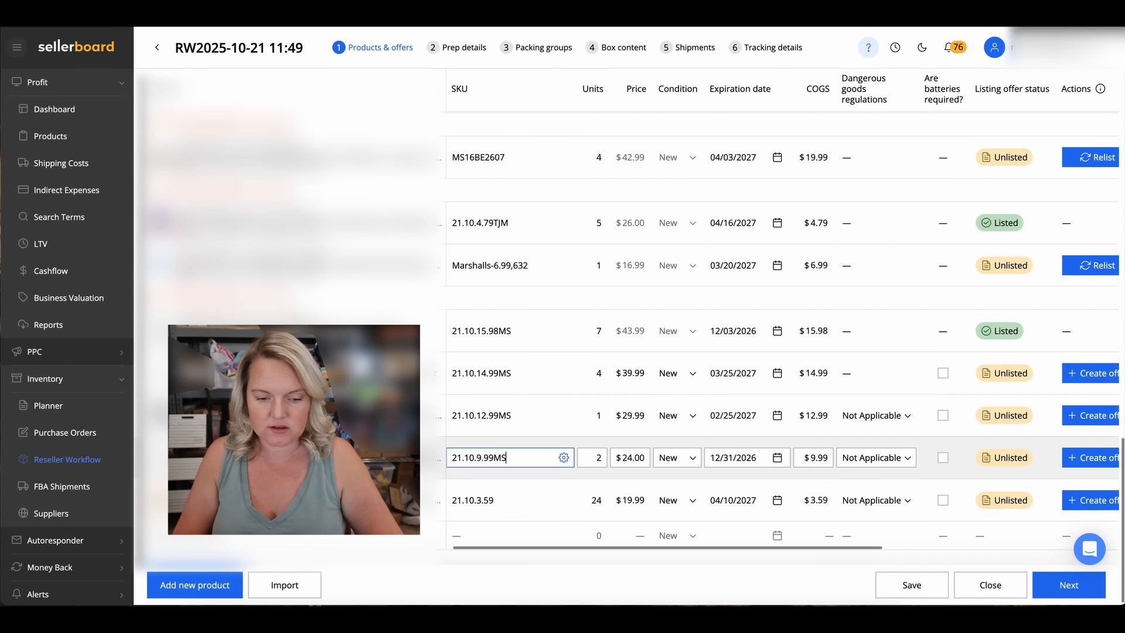
Append OE to the SKU 21.10.3.59 of the last unlisted product
left_click(539, 498)
type("0")
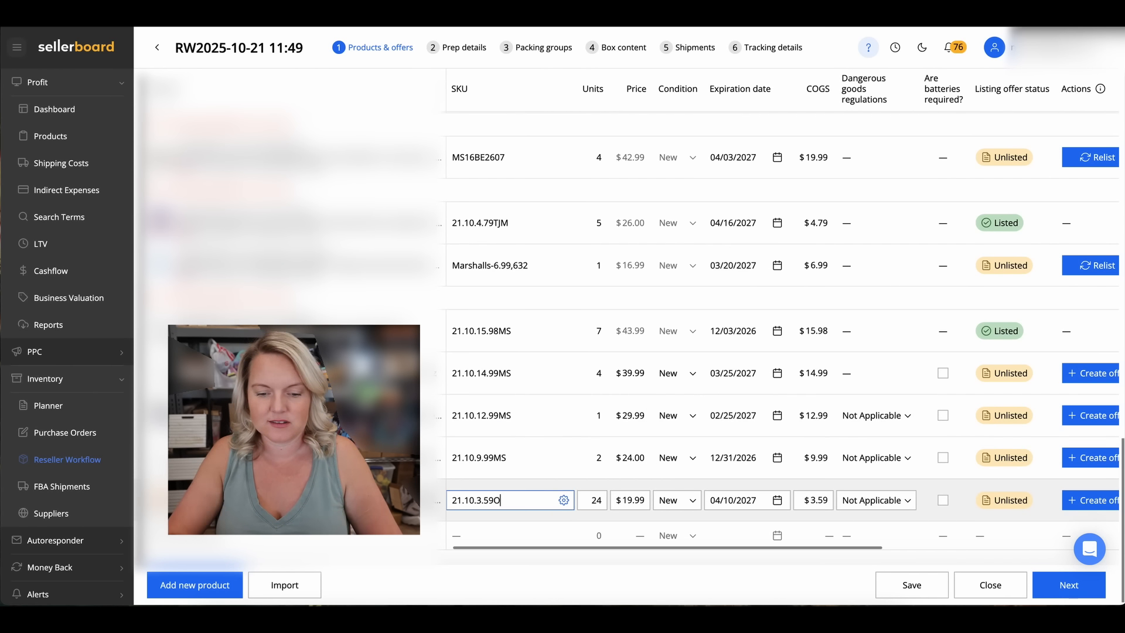
type("E")
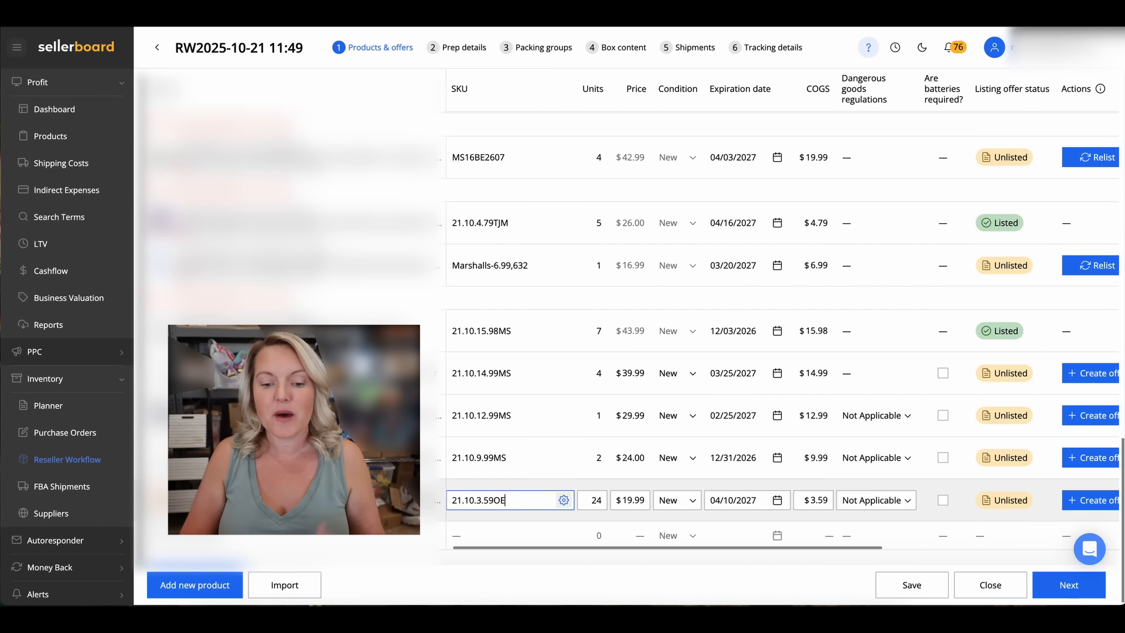
Check whether an offer can be created for SKU 21.10.3.59OE, and close the offer form
scroll(567, 426, "down", 1)
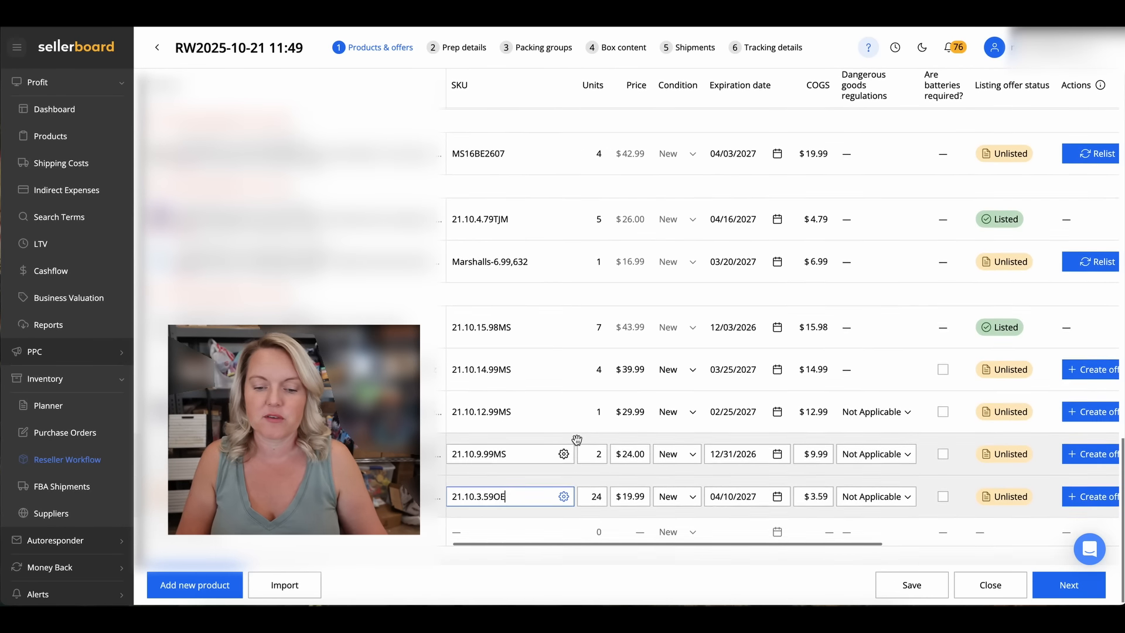
scroll(577, 439, "up", 1)
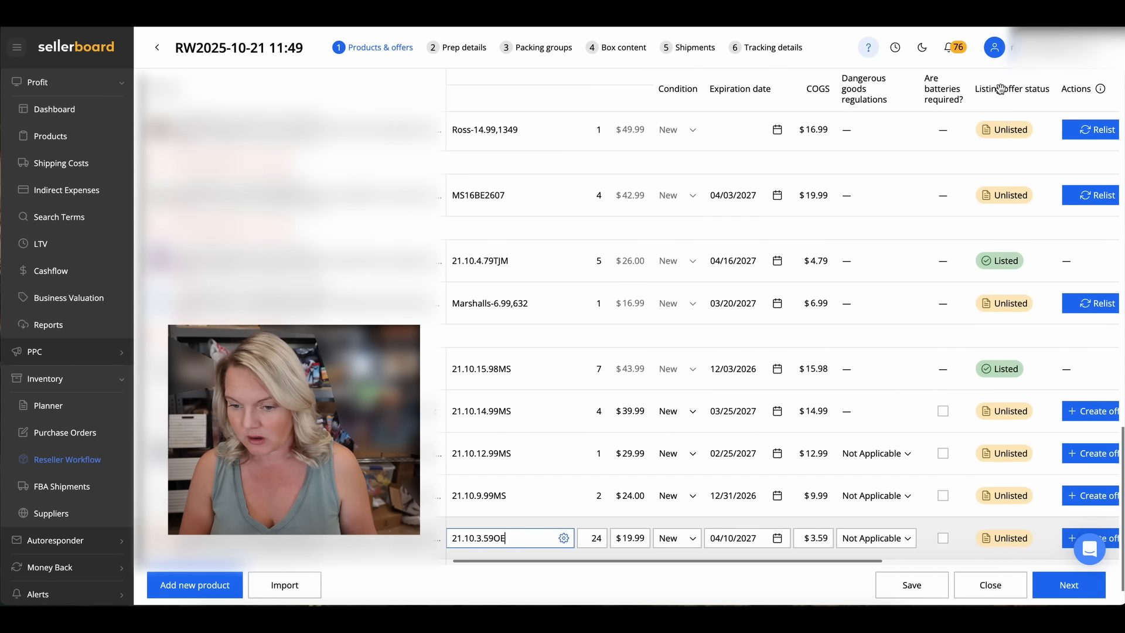
scroll(957, 298, "right", 3)
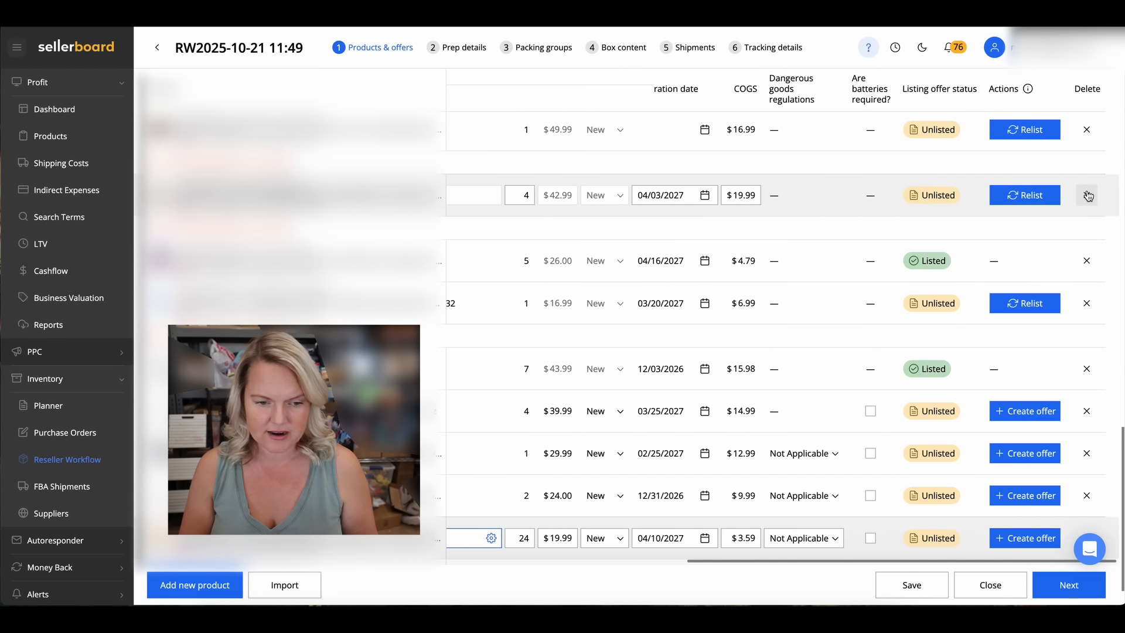
scroll(1081, 301, "down", 1)
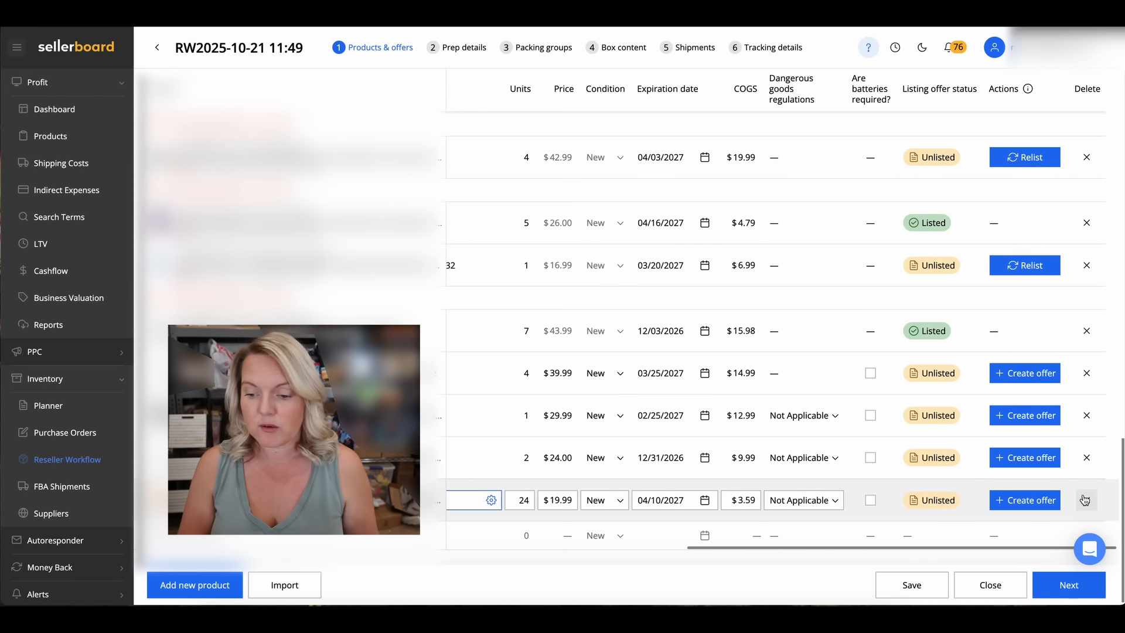
scroll(615, 487, "left", 3)
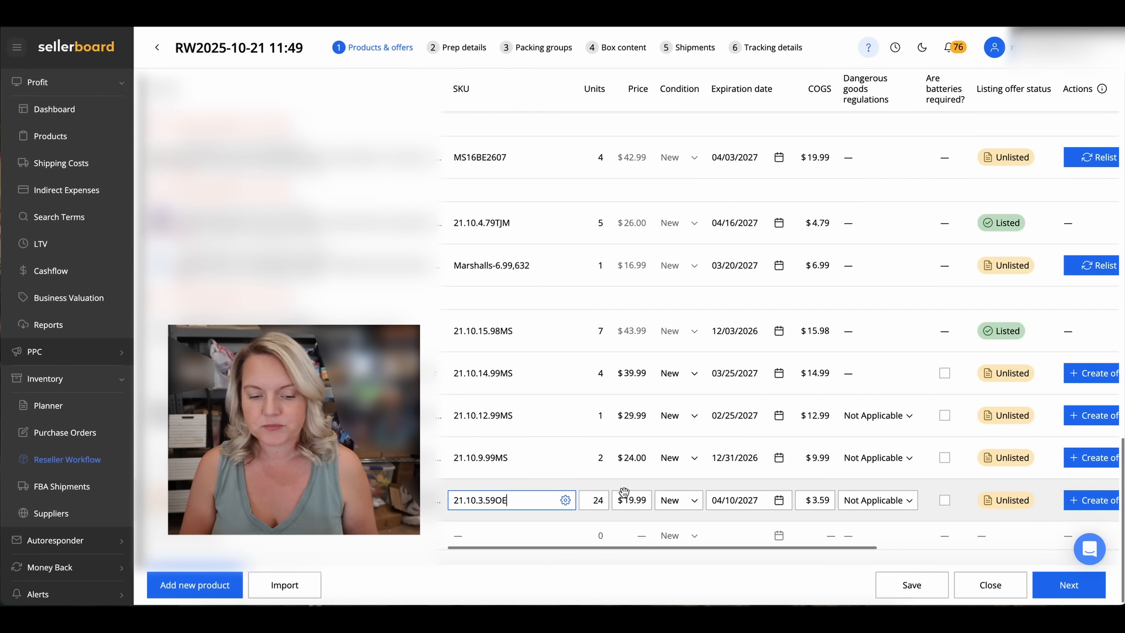
left_click(1083, 502)
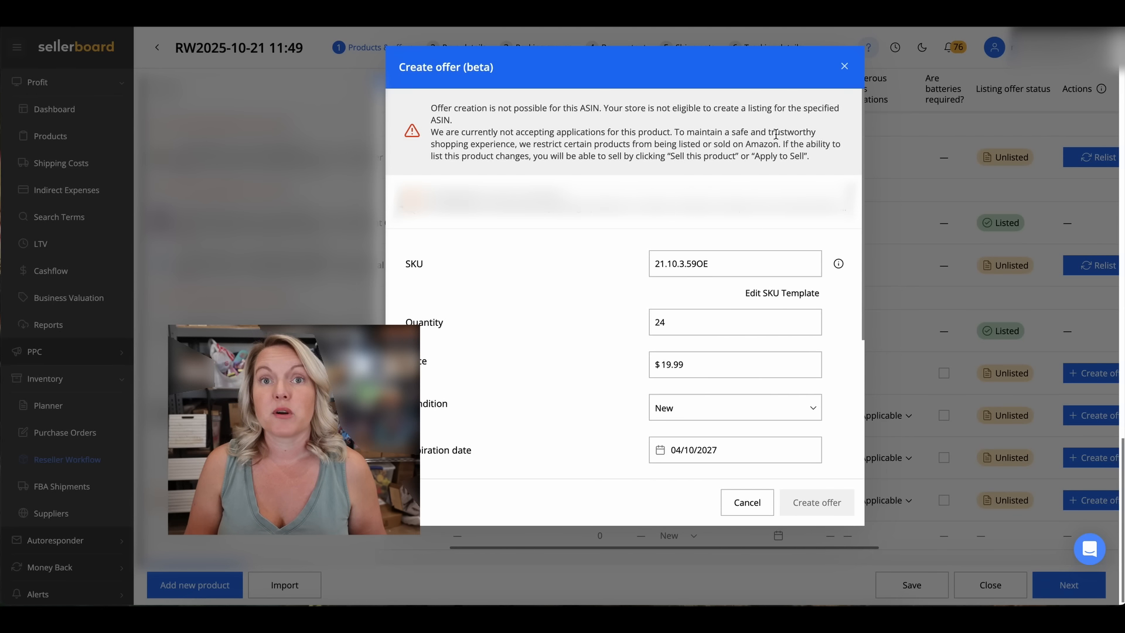
left_click(845, 66)
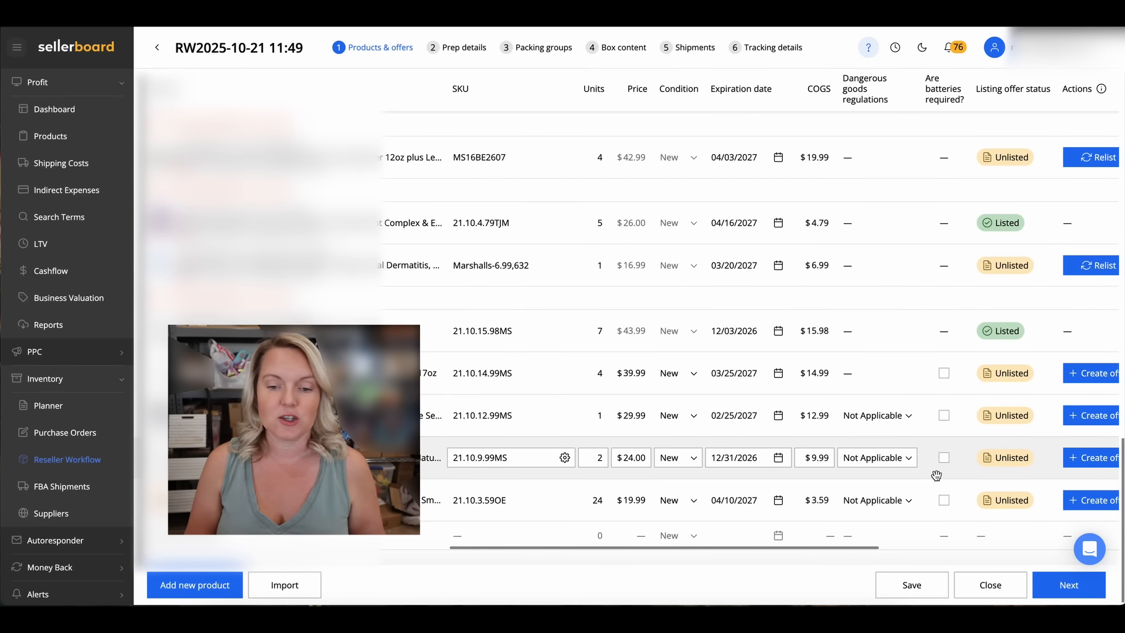
Delete the product row with SKU 21.10.3.59OE from the workflow and confirm the deletion
scroll(931, 471, "right", 3)
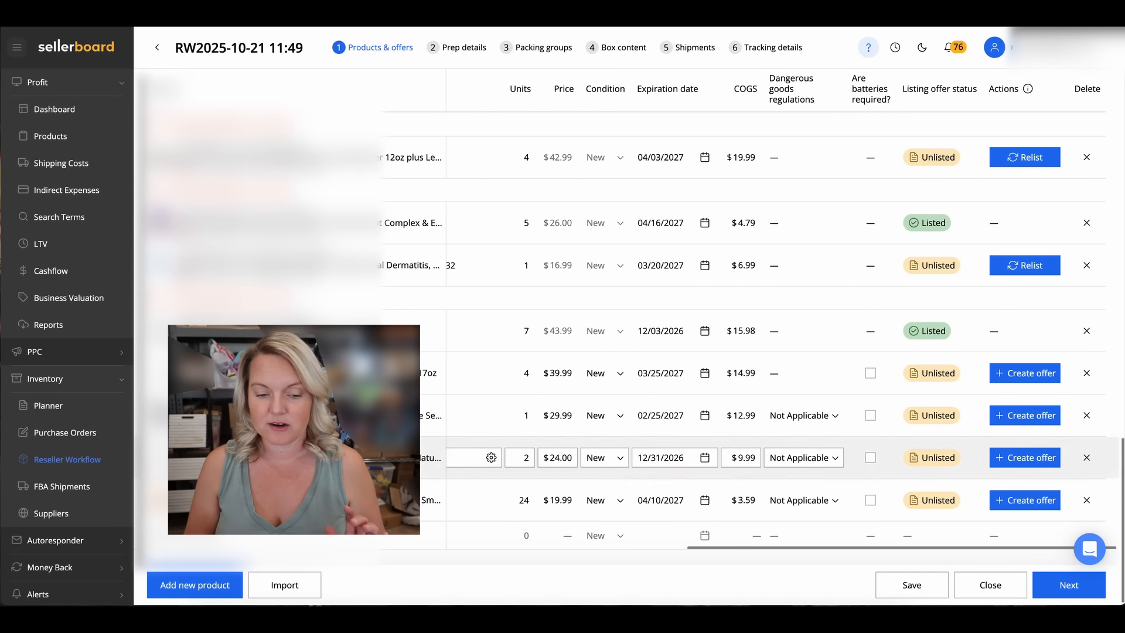
left_click(1087, 500)
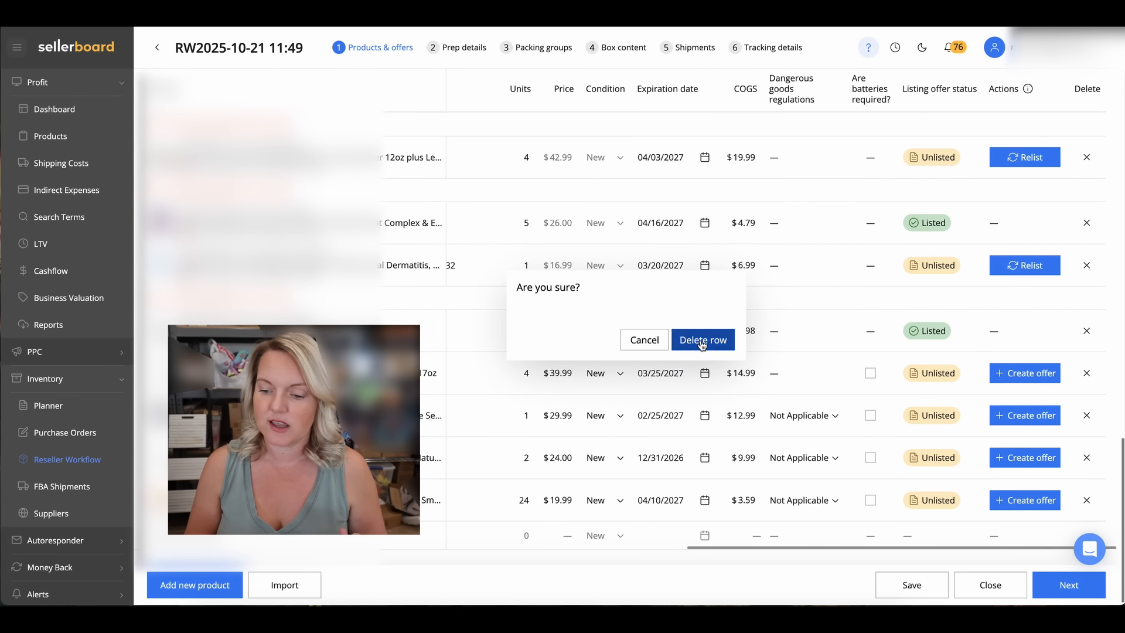
left_click(700, 339)
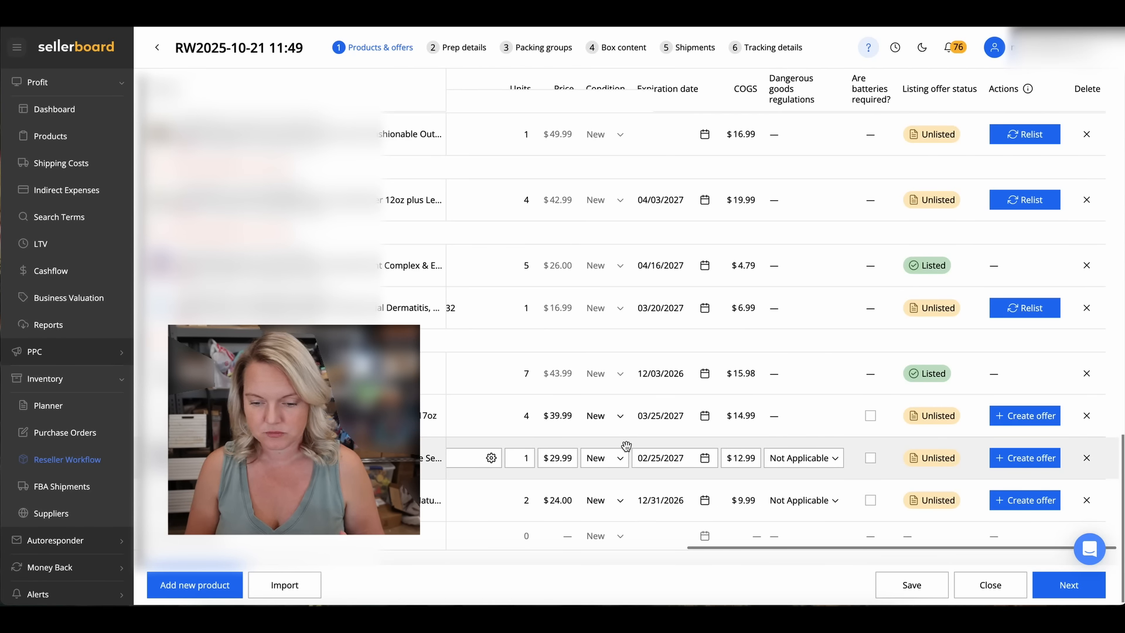
Open the relist form for the unlisted SKU TGT949BE2171 and review its offer details
scroll(626, 447, "up", 10)
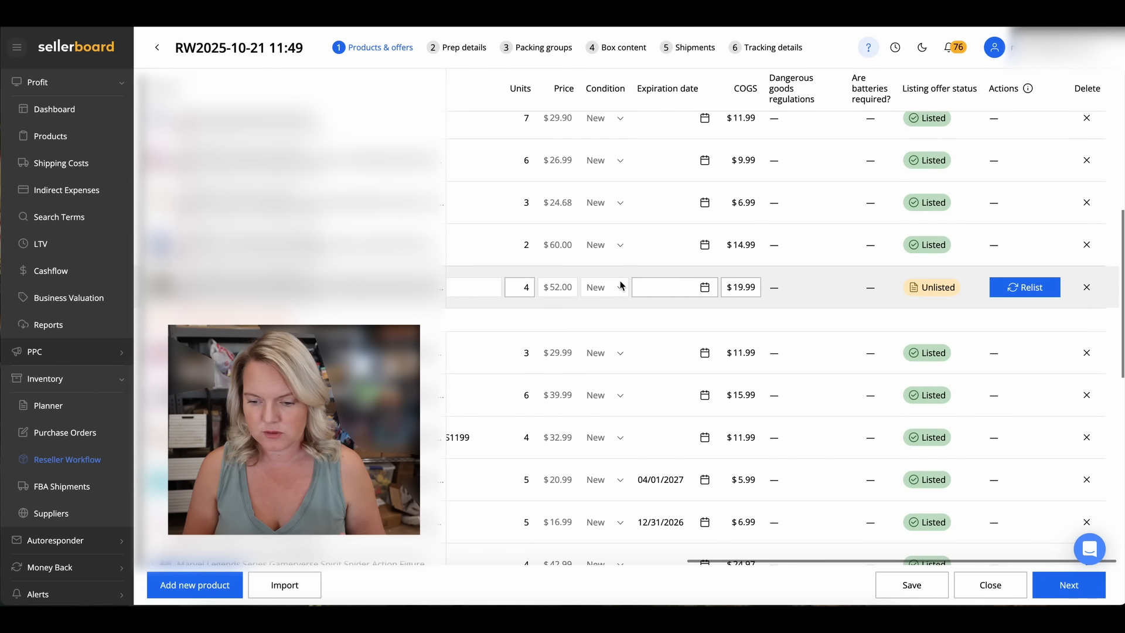
scroll(808, 271, "left", 2)
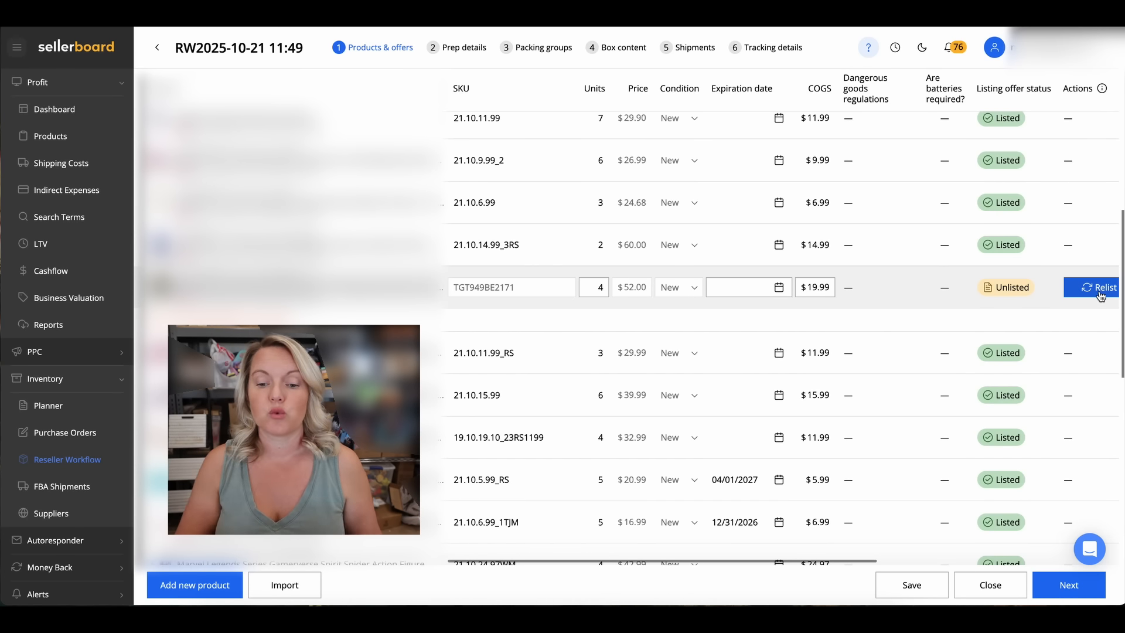
scroll(1050, 296, "right", 1)
left_click(1049, 293)
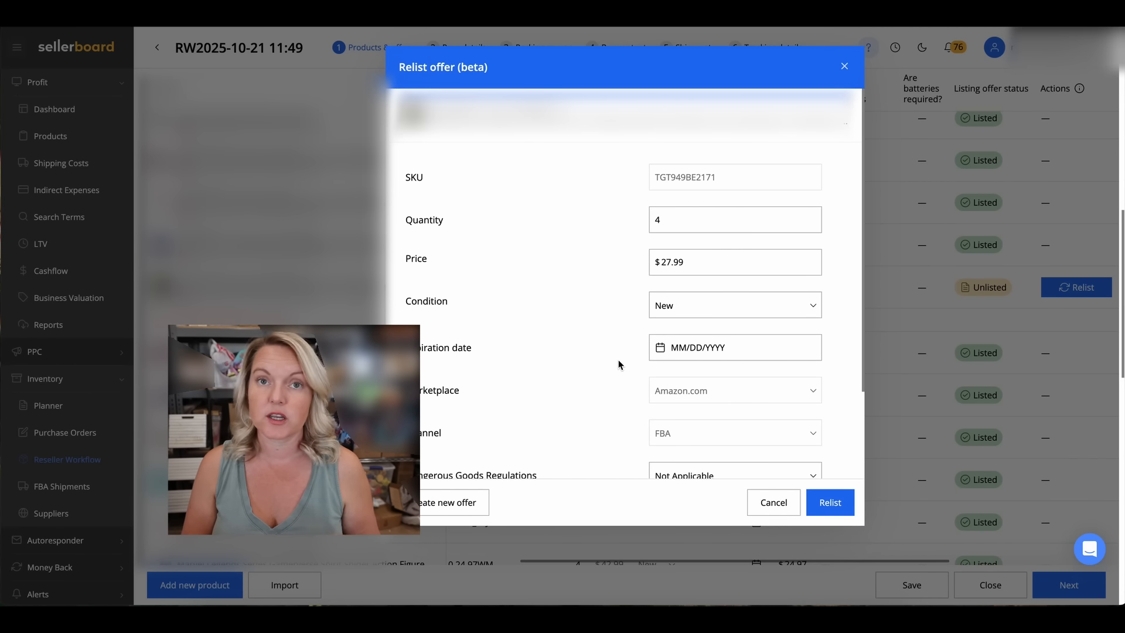
scroll(620, 365, "down", 2)
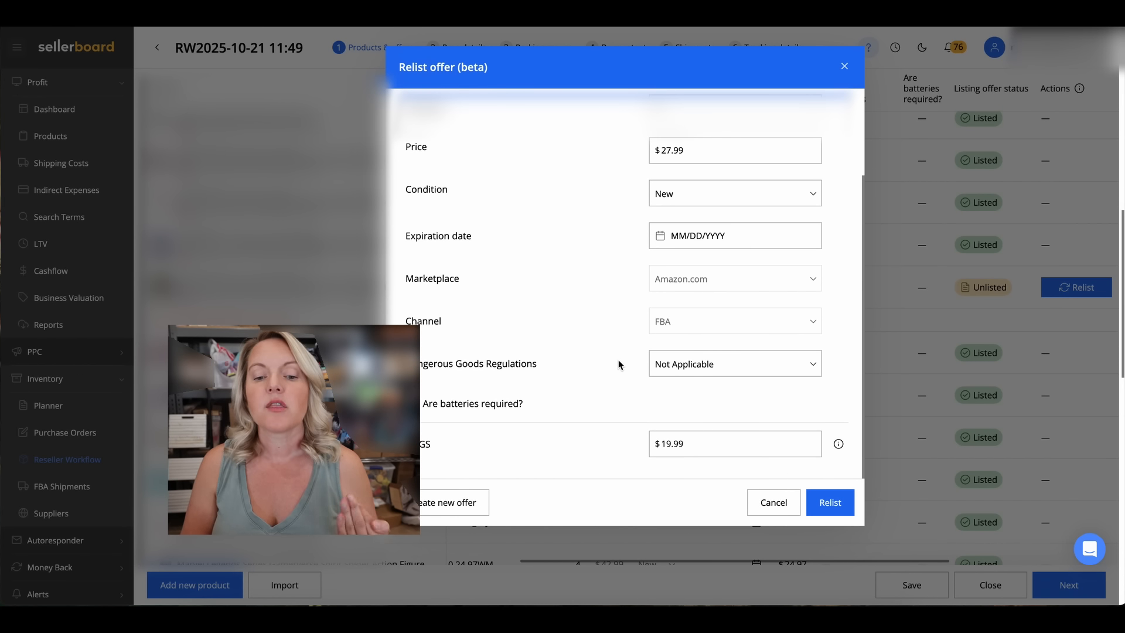
Review the relist form for SKU TGT949BE2171, checking quantity, price, condition, expiration date, channel, dangerous goods setting and COGS
scroll(620, 365, "up", 2)
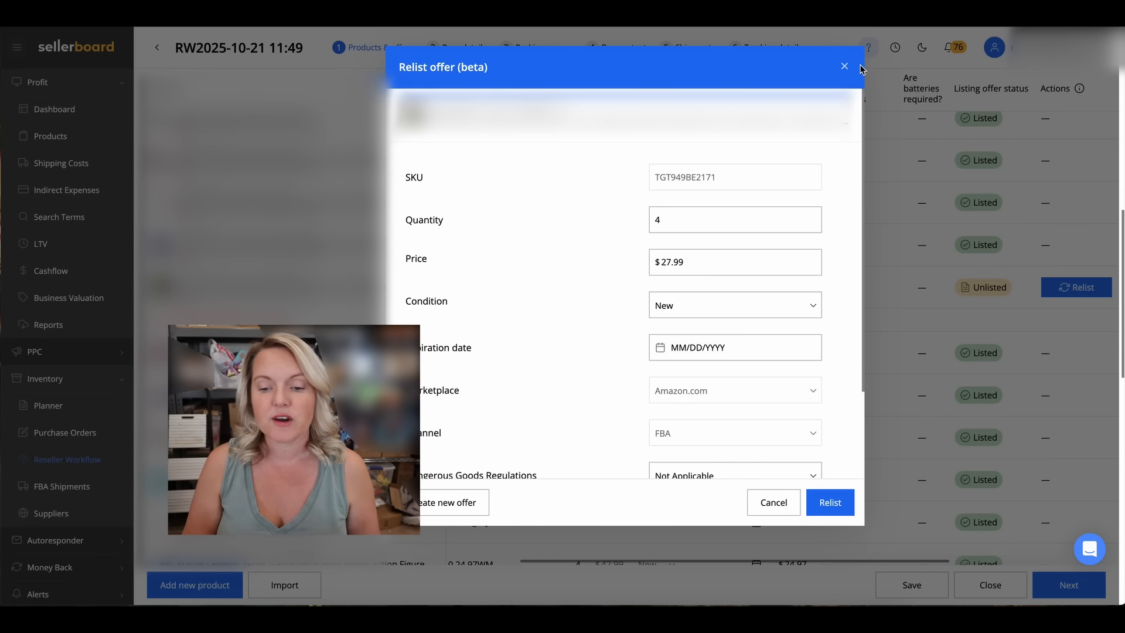
scroll(772, 322, "down", 2)
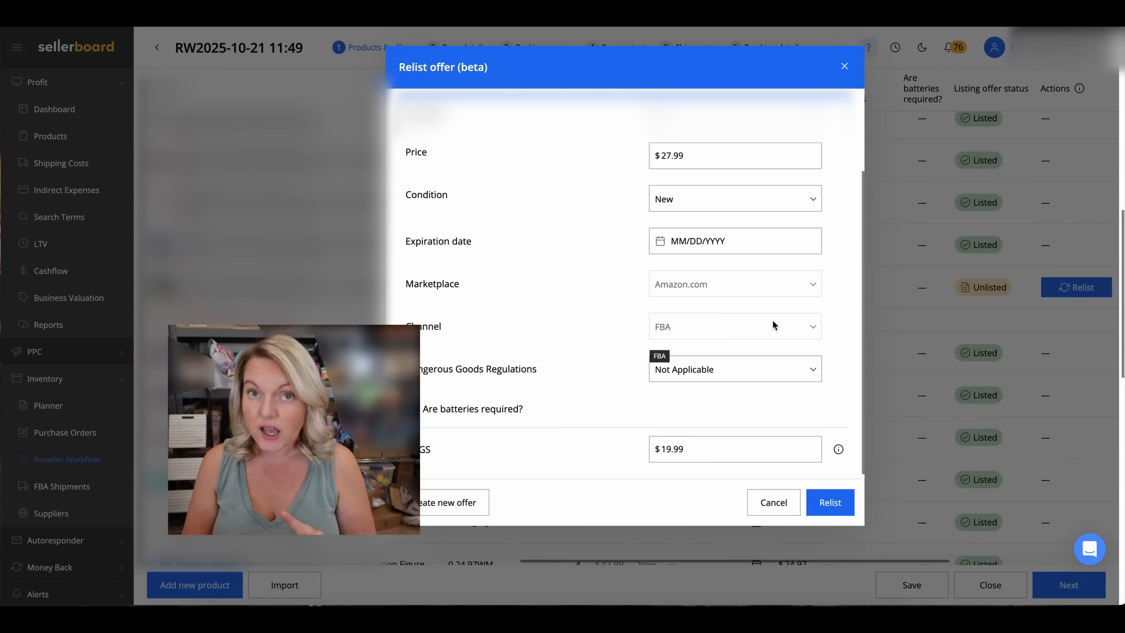
scroll(772, 321, "up", 2)
scroll(646, 288, "down", 2)
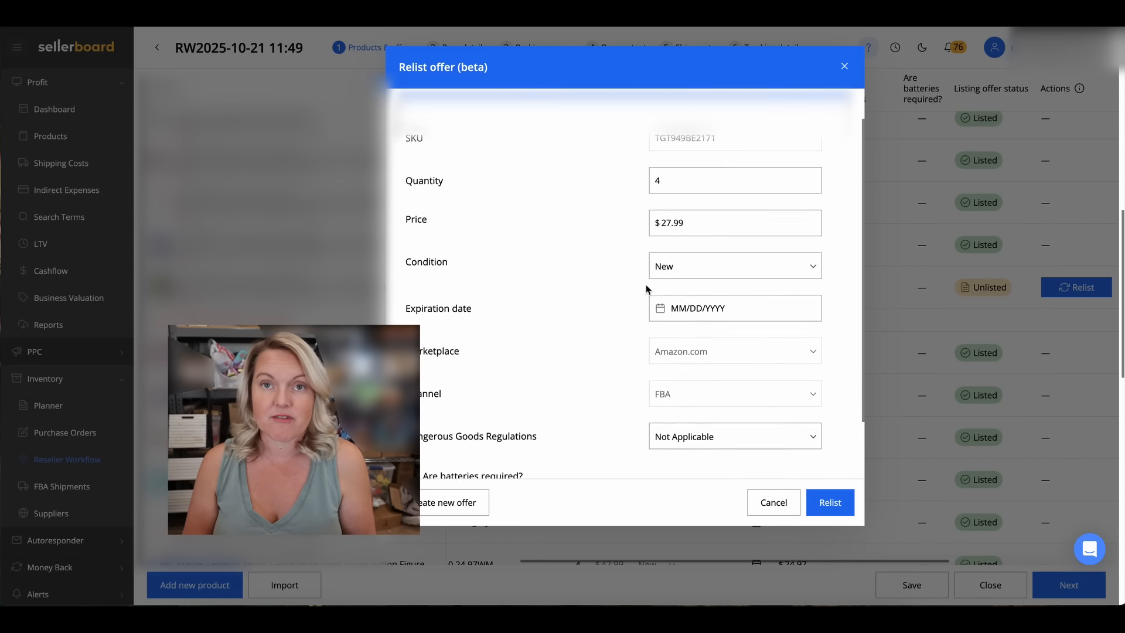
scroll(647, 287, "up", 2)
scroll(647, 288, "down", 2)
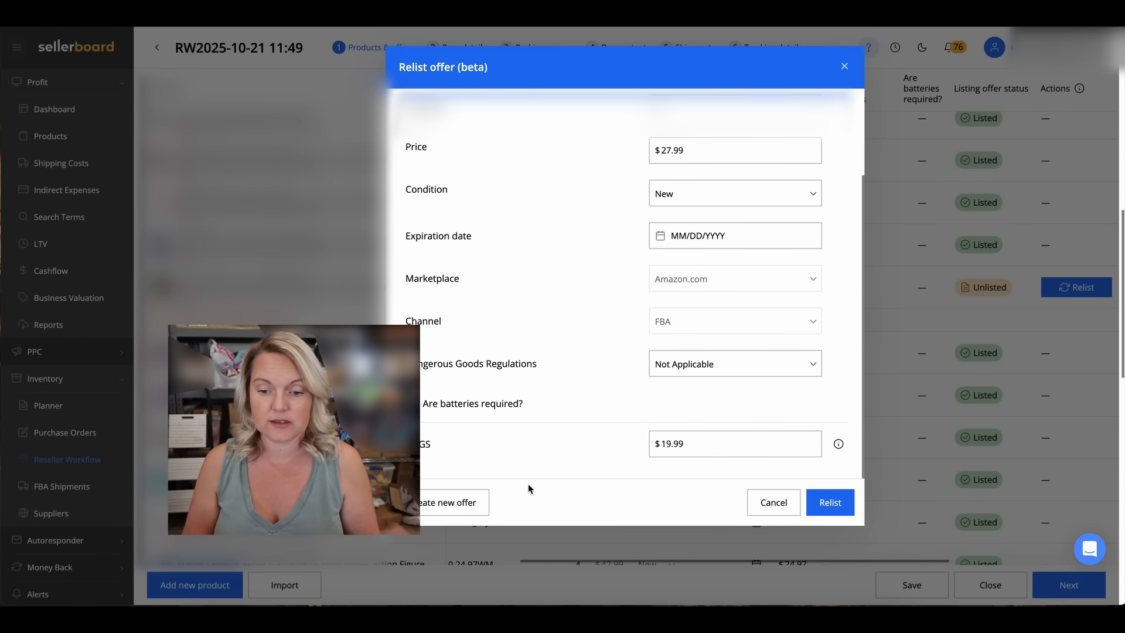
scroll(677, 264, "up", 2)
scroll(593, 255, "down", 2)
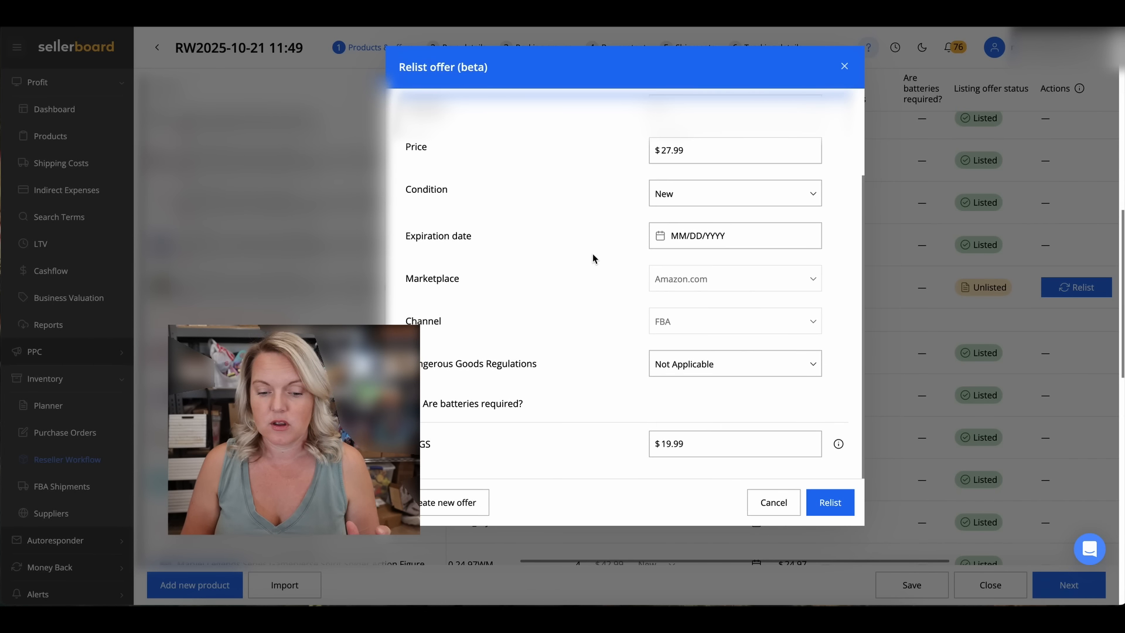
Switch from relisting to creating a new offer for this product and set its SKU to 21.10.19.99RS
left_click(469, 504)
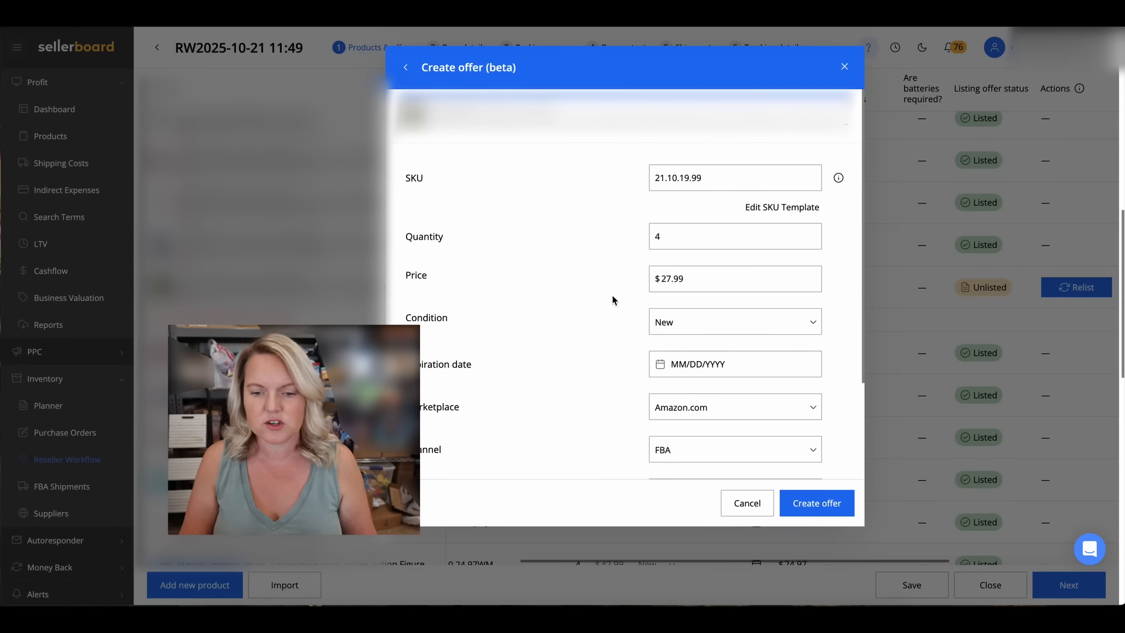
left_click(708, 178)
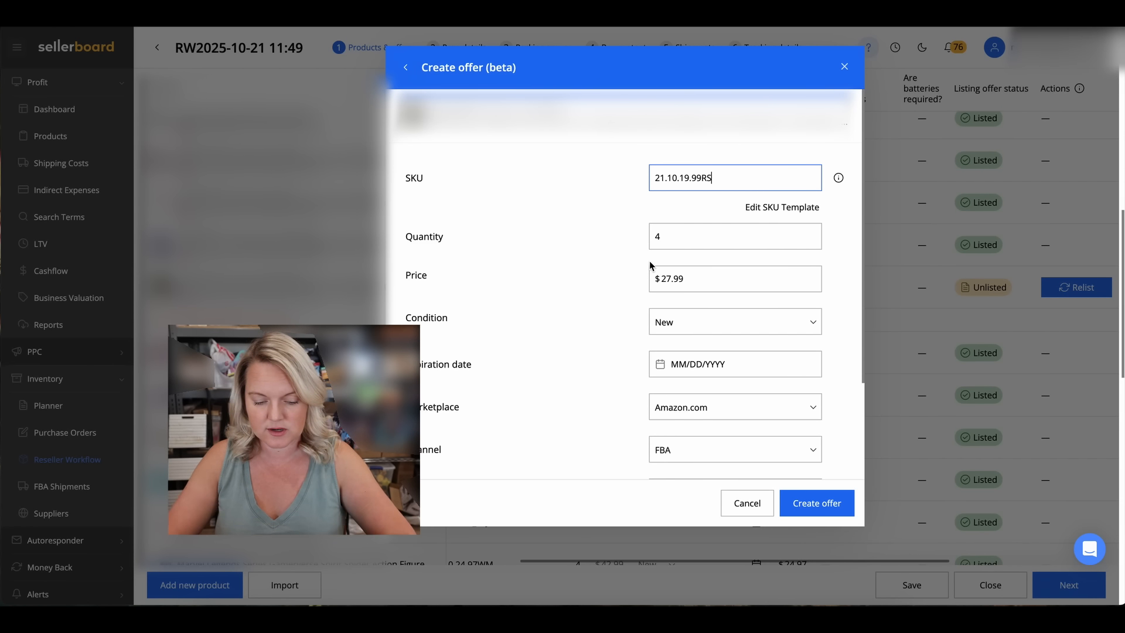
type("RS")
scroll(622, 282, "down", 1)
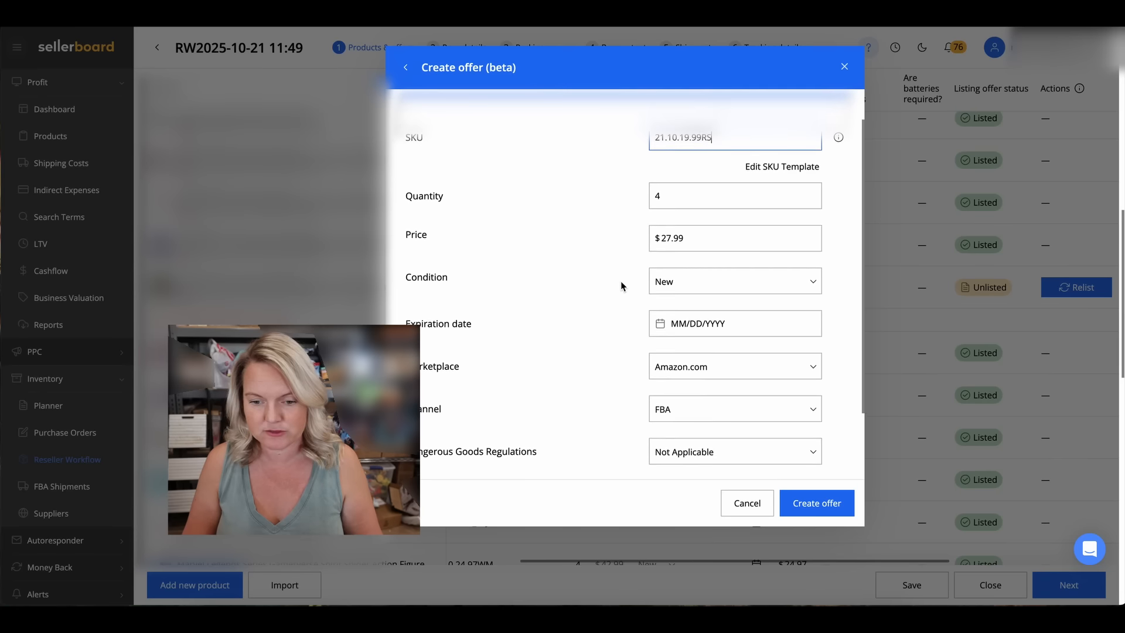
Set the new offer's price to $49.99 and submit it for creation
left_click(707, 230)
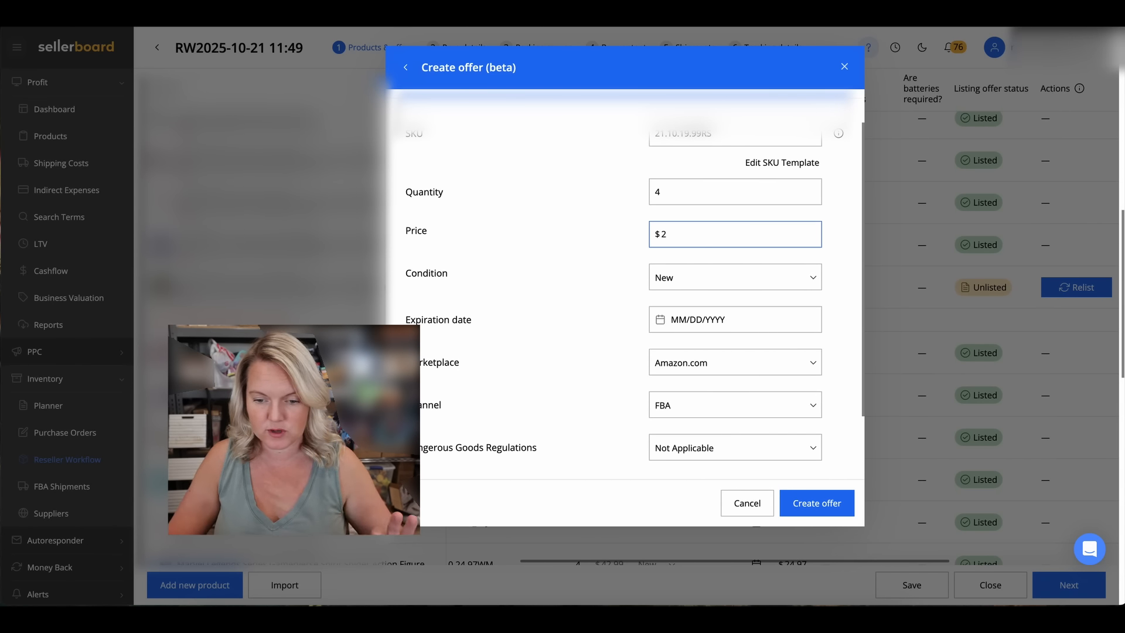
type("49.99")
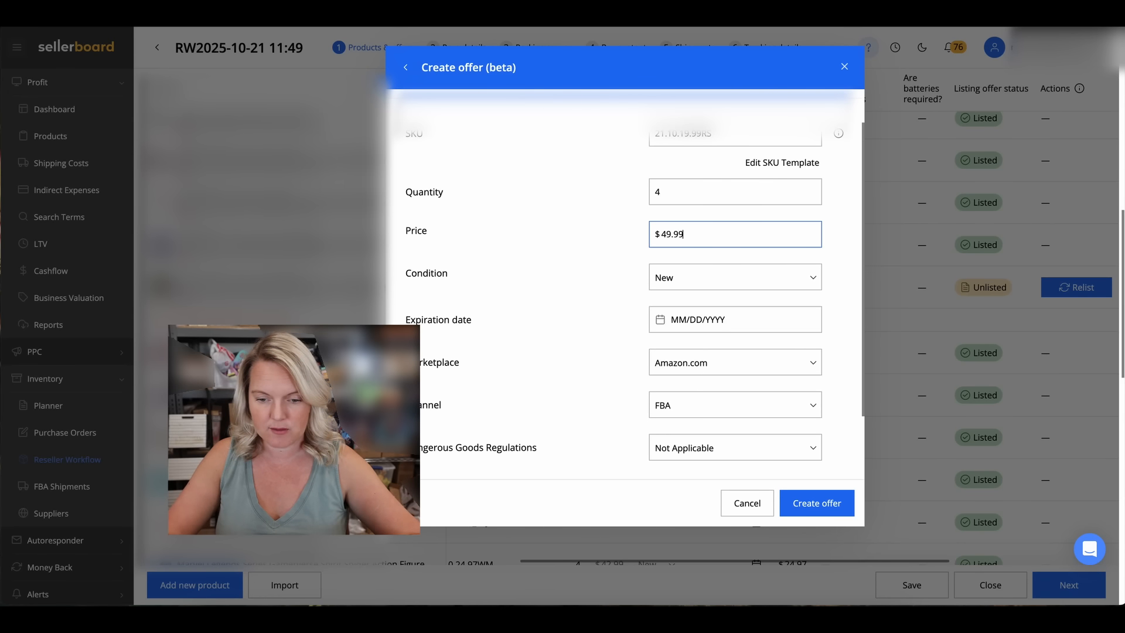
left_click(603, 345)
scroll(604, 346, "down", 1)
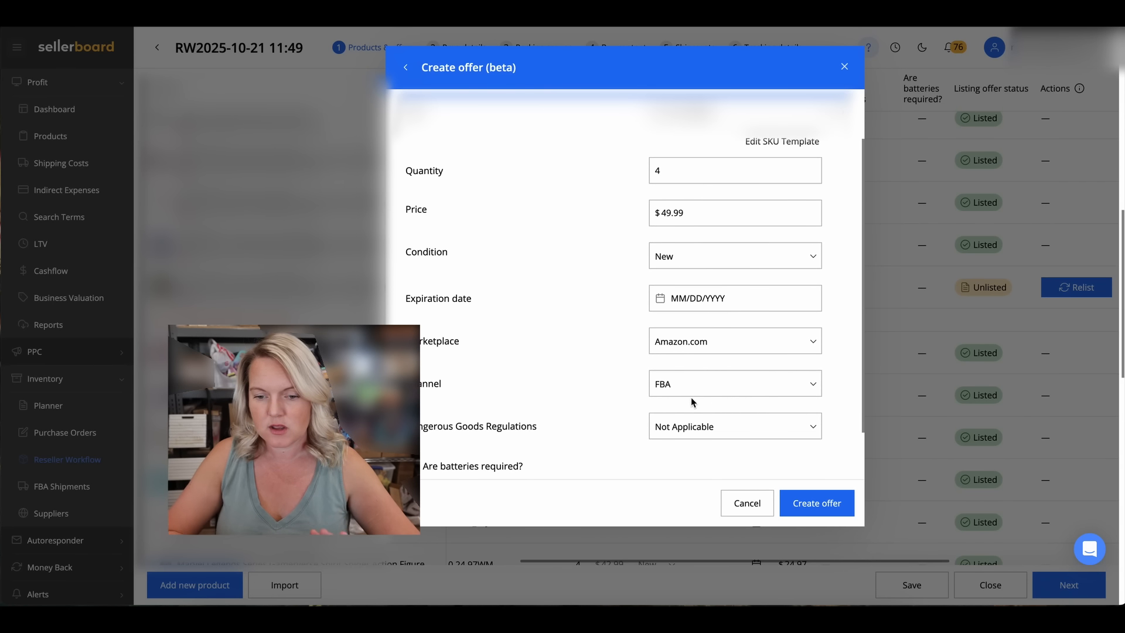
scroll(668, 440, "down", 1)
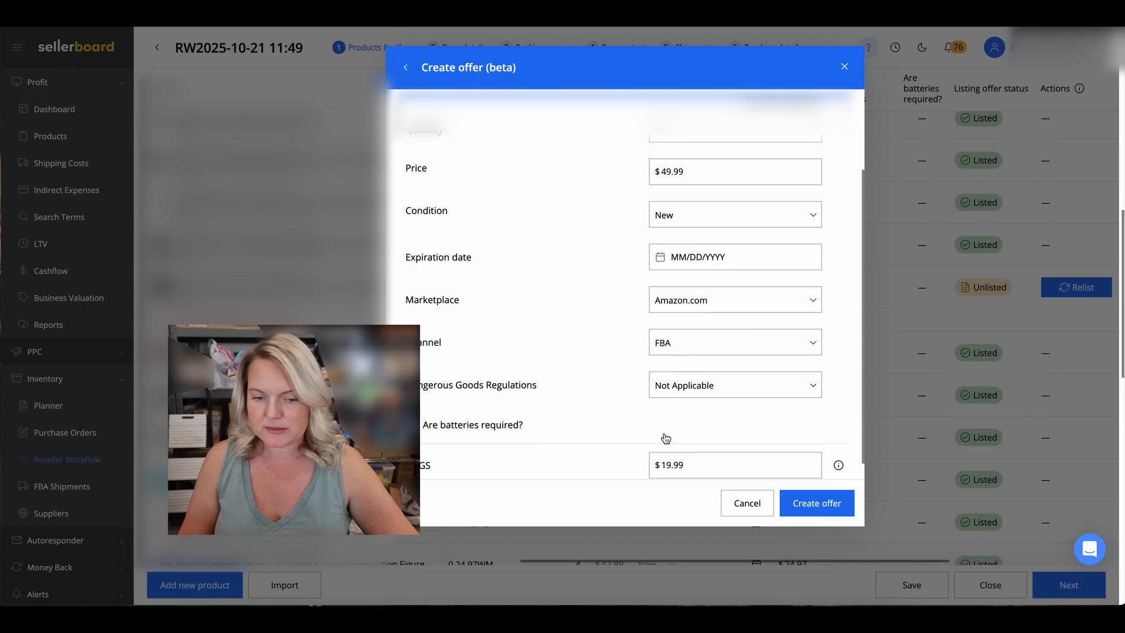
left_click(821, 513)
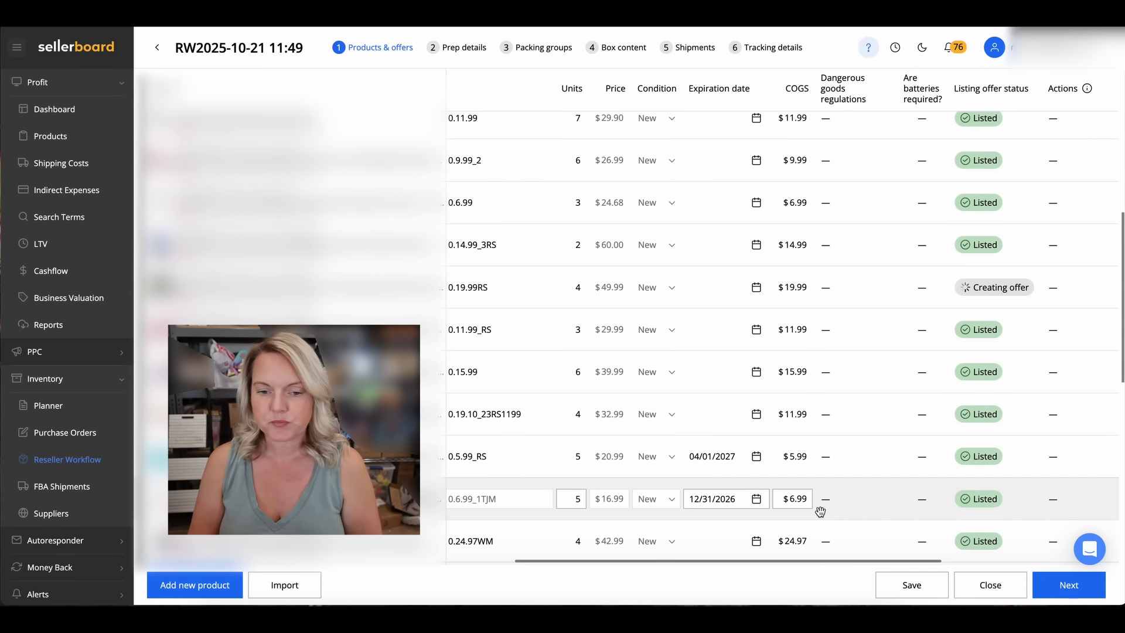
Add the product B0BBQ3LD9W with SKU Ross-9.99,1414 as a new row at the end of the batch
scroll(824, 387, "down", 3)
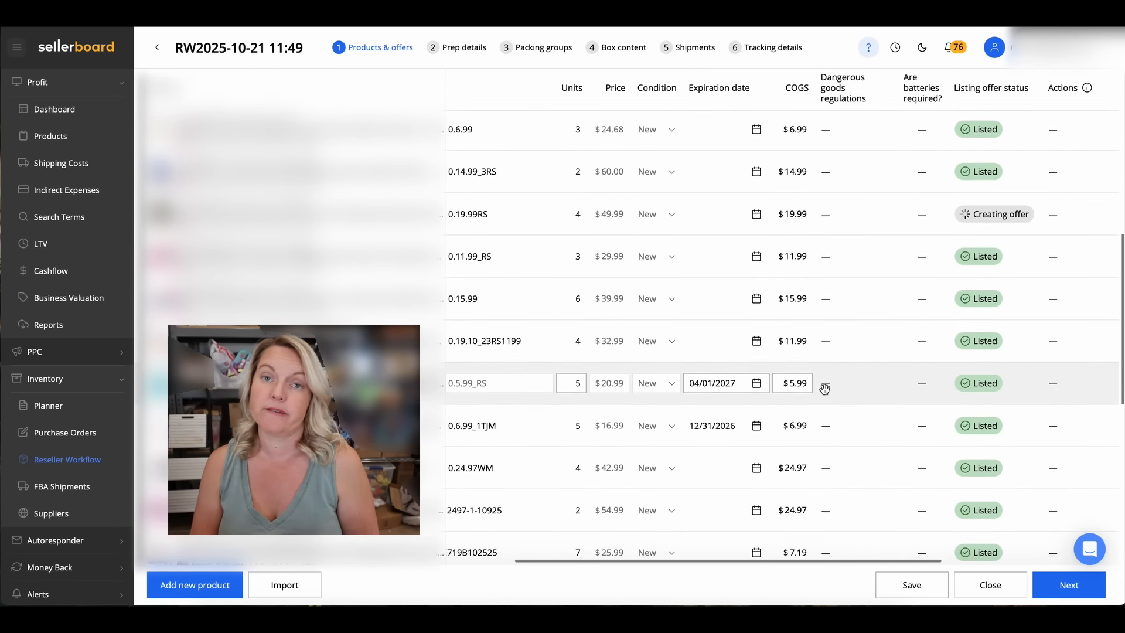
scroll(824, 389, "down", 6)
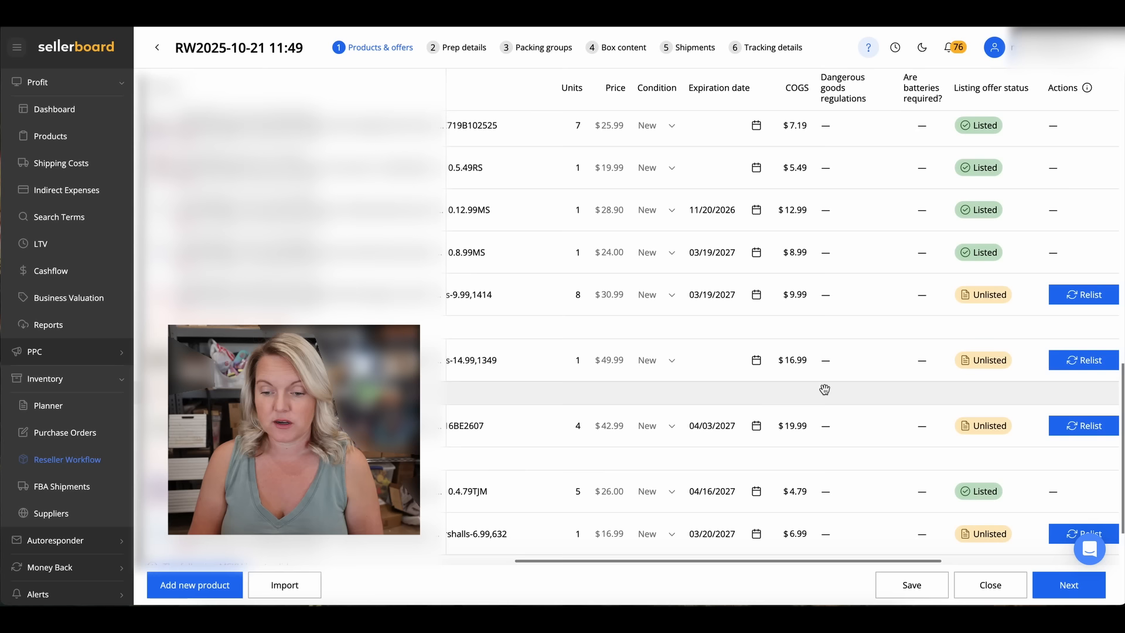
scroll(862, 339, "left", 1)
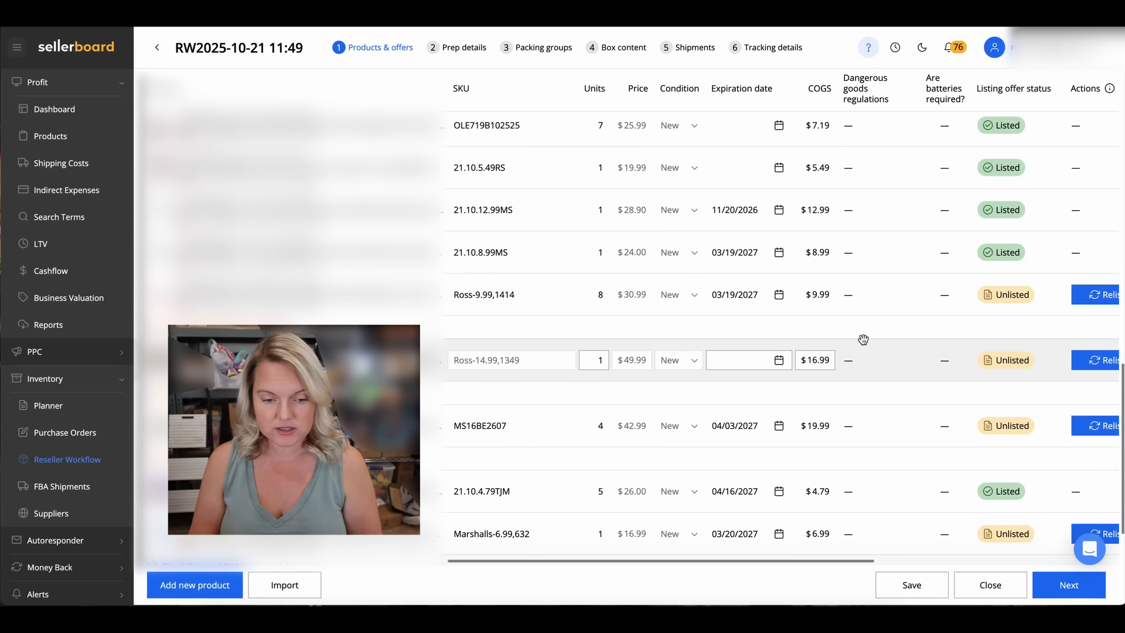
scroll(864, 340, "down", 4)
scroll(863, 340, "right", 2)
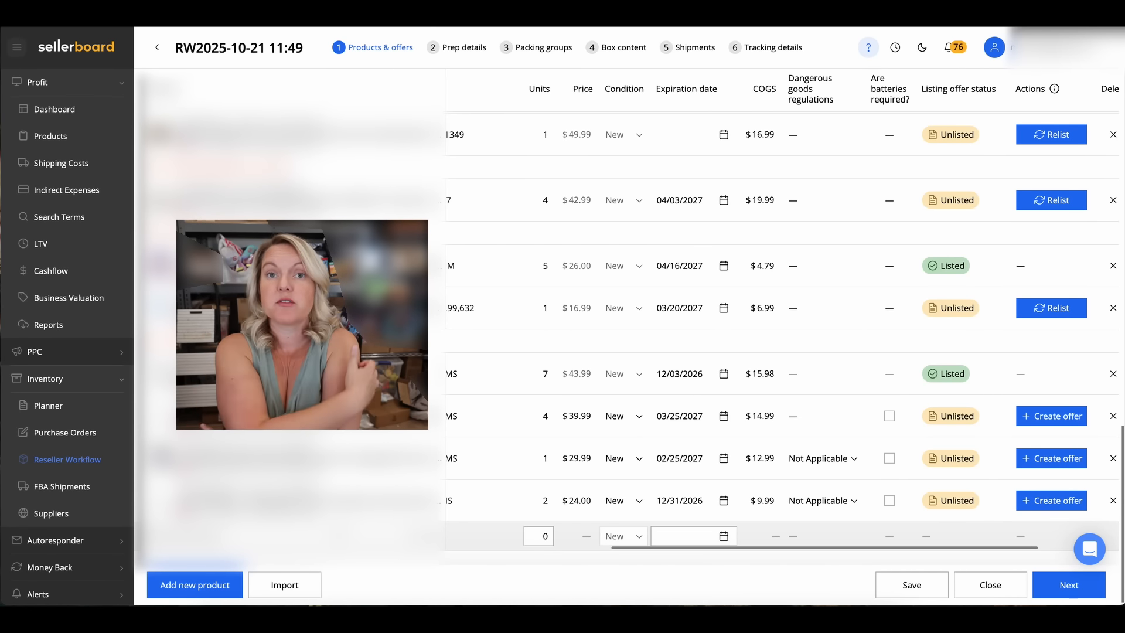
left_click(339, 532)
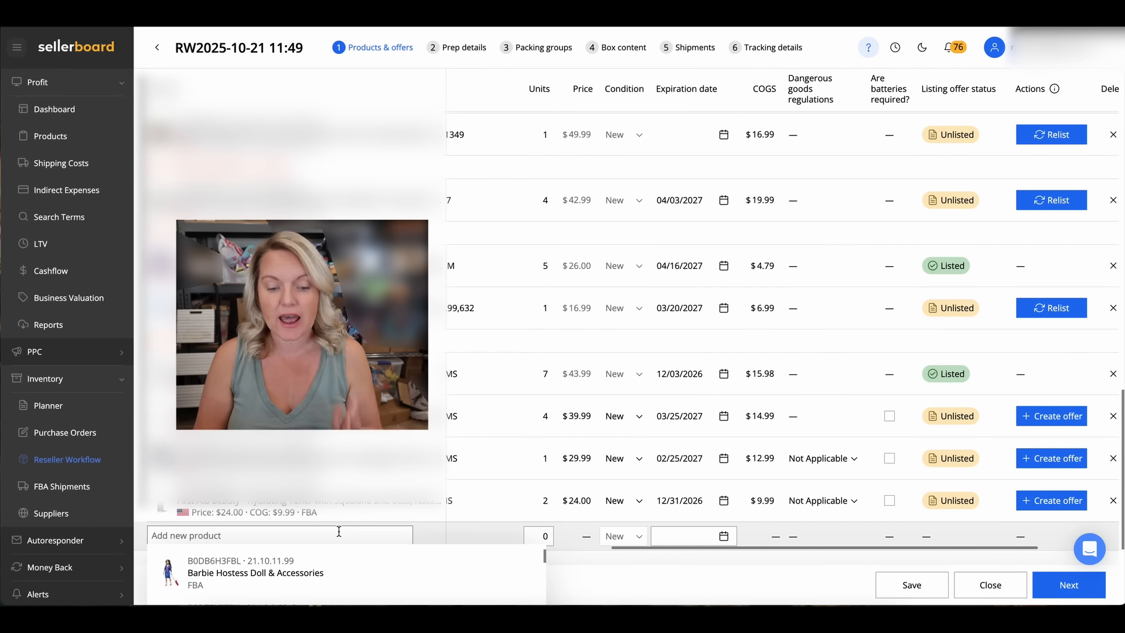
type("B0BBQ3LD9W")
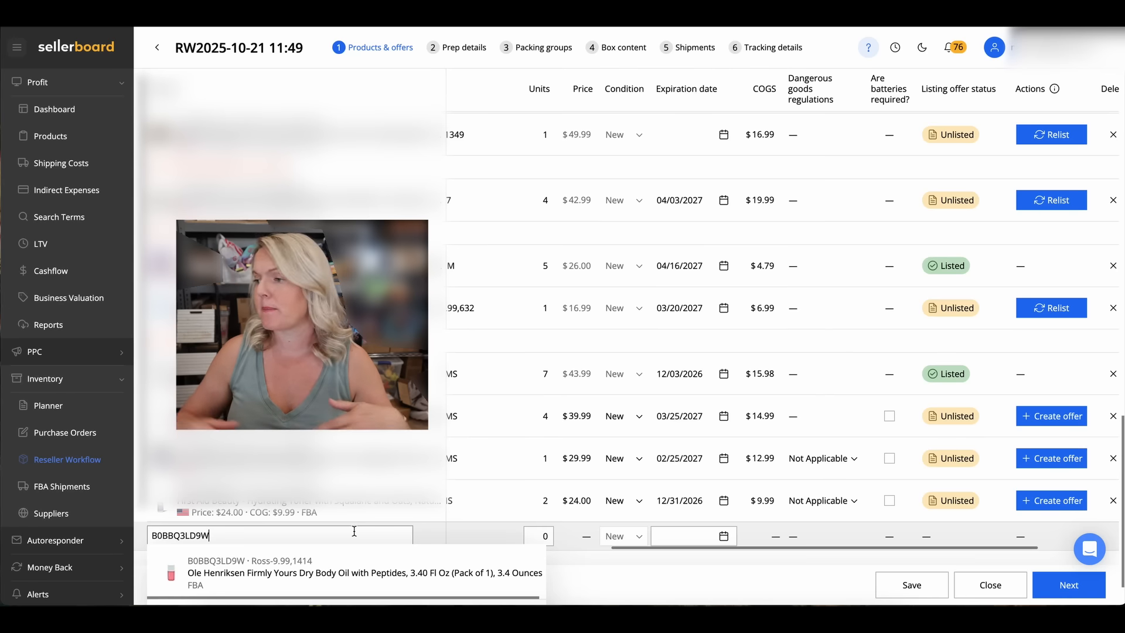
left_click(315, 580)
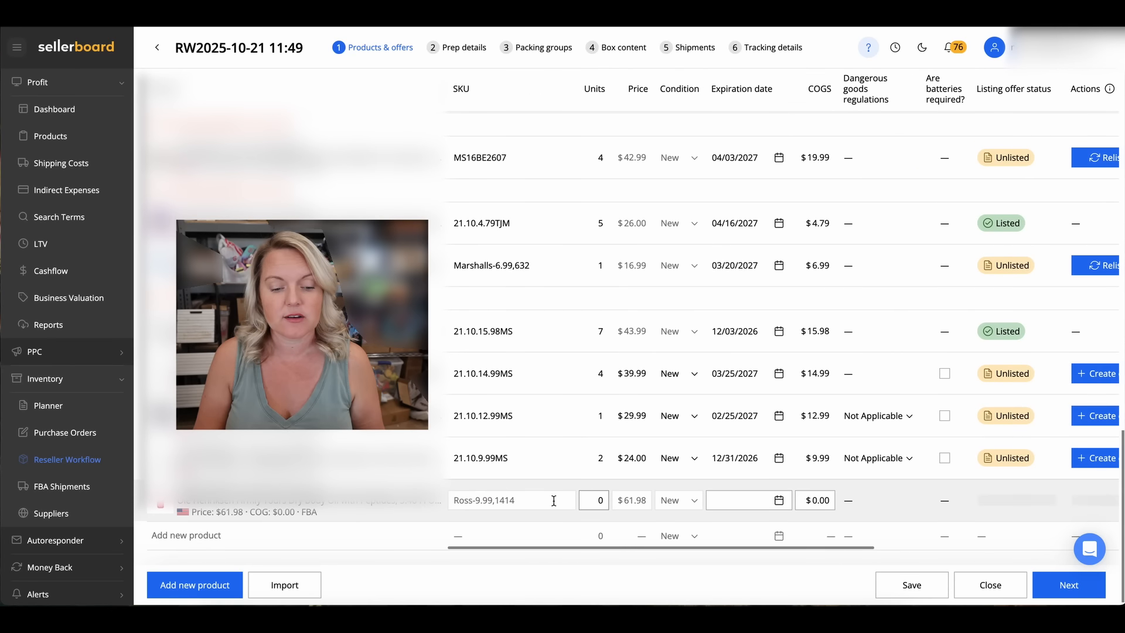
Set the added Ross-9.99,1414 row to 8 units with expiration date 09/11/2026, and open its COGS for editing
left_click(590, 503)
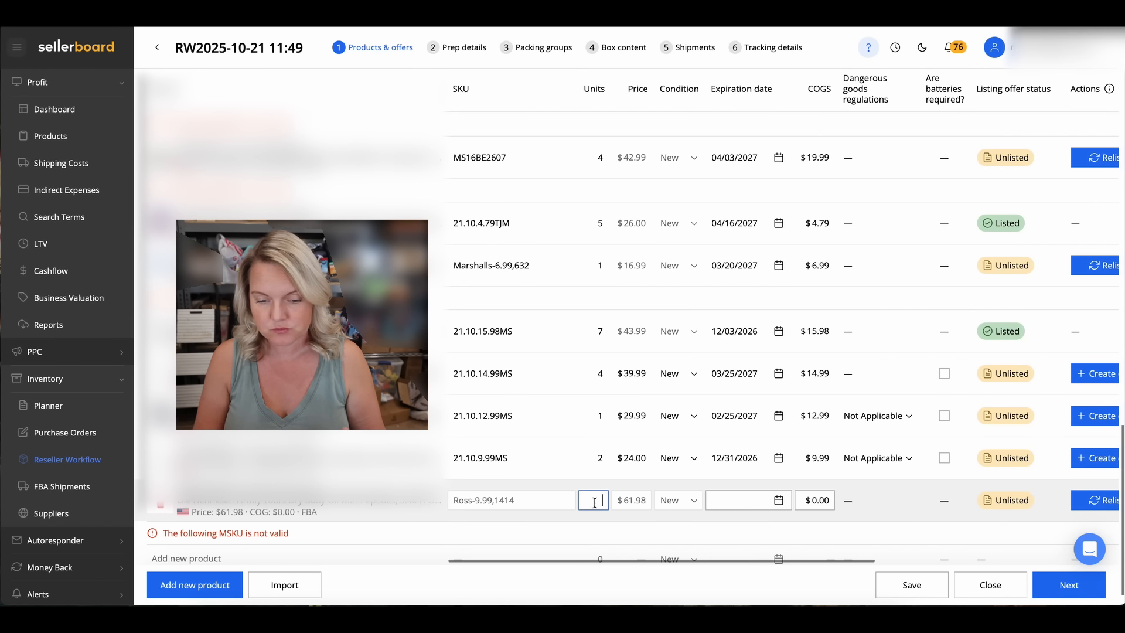
left_click(718, 503)
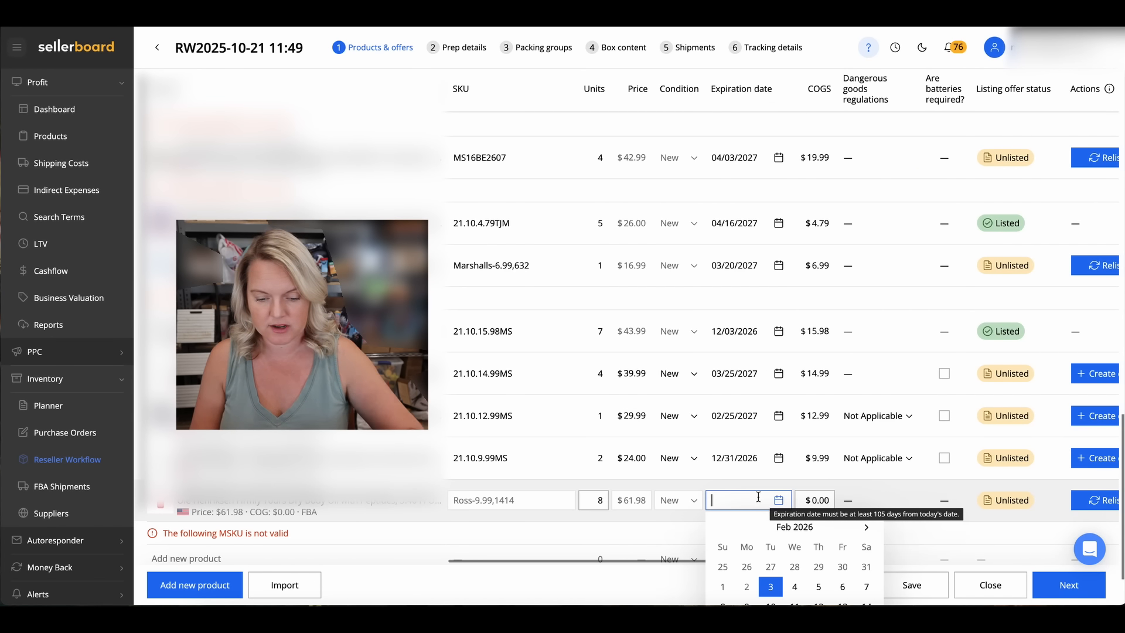
left_click(866, 527)
left_click(866, 527)
left_click(866, 526)
left_click(867, 527)
left_click(866, 527)
left_click(866, 527)
left_click(866, 527)
left_click(866, 586)
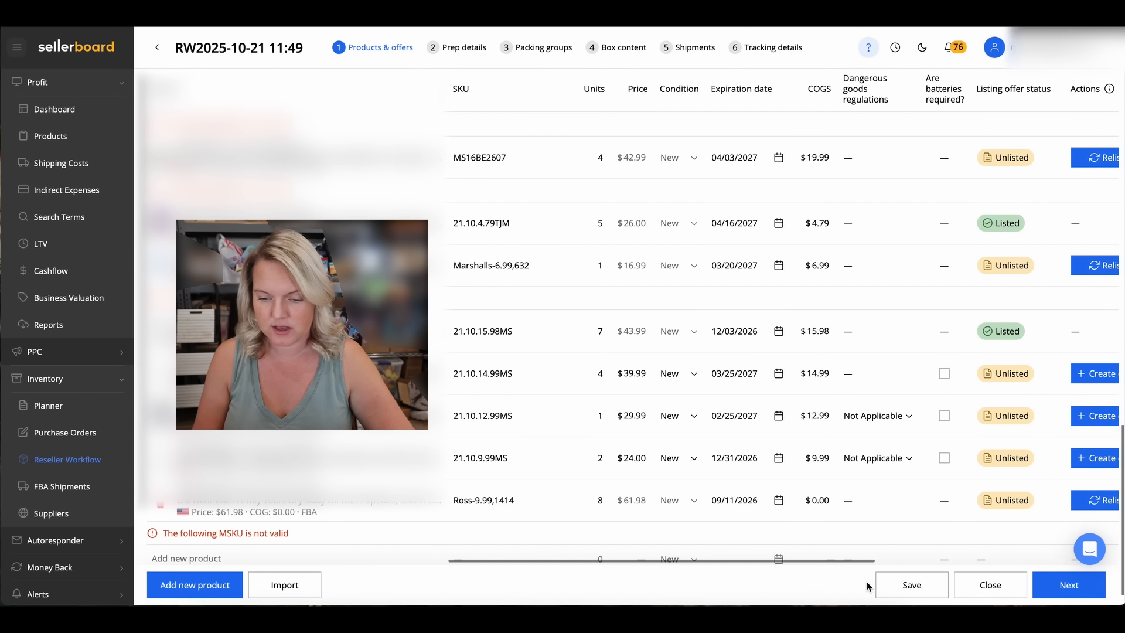
left_click(821, 503)
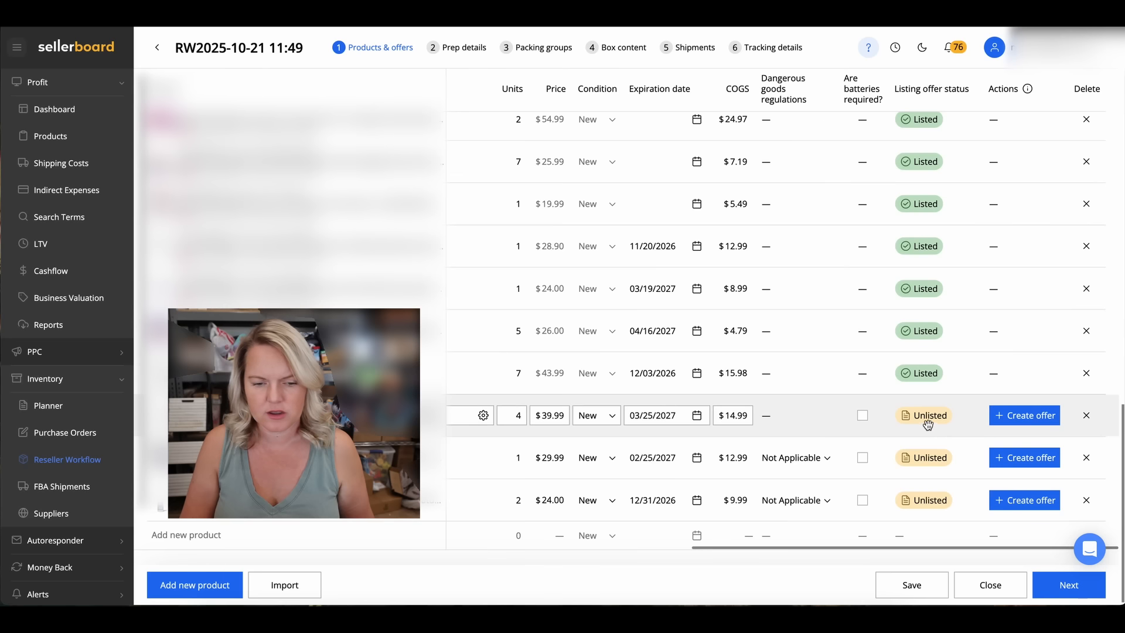
Create the offer for the unlisted SKU 21.10.14.99MS with its existing details and save the workflow
scroll(459, 455, "left", 2)
scroll(577, 428, "right", 2)
left_click(1012, 415)
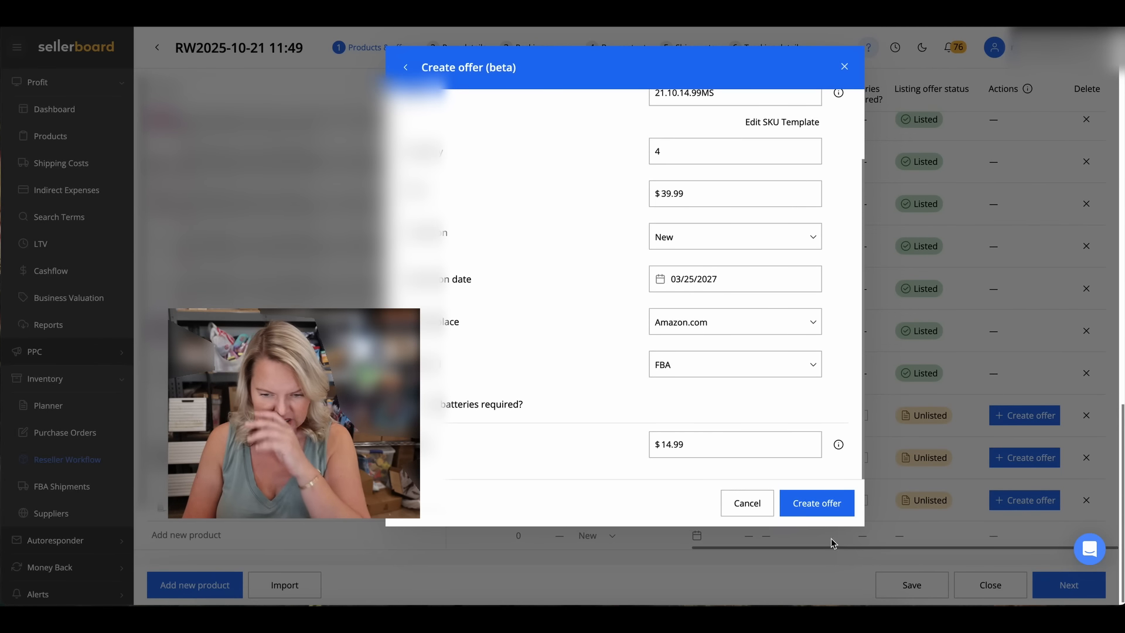
left_click(812, 504)
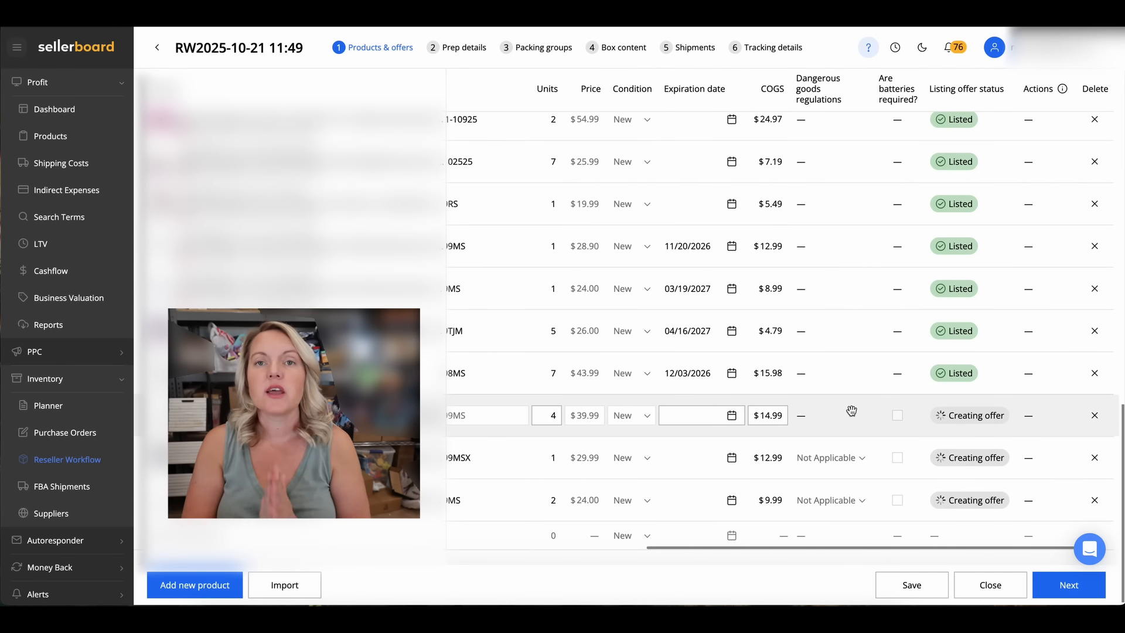
left_click(911, 586)
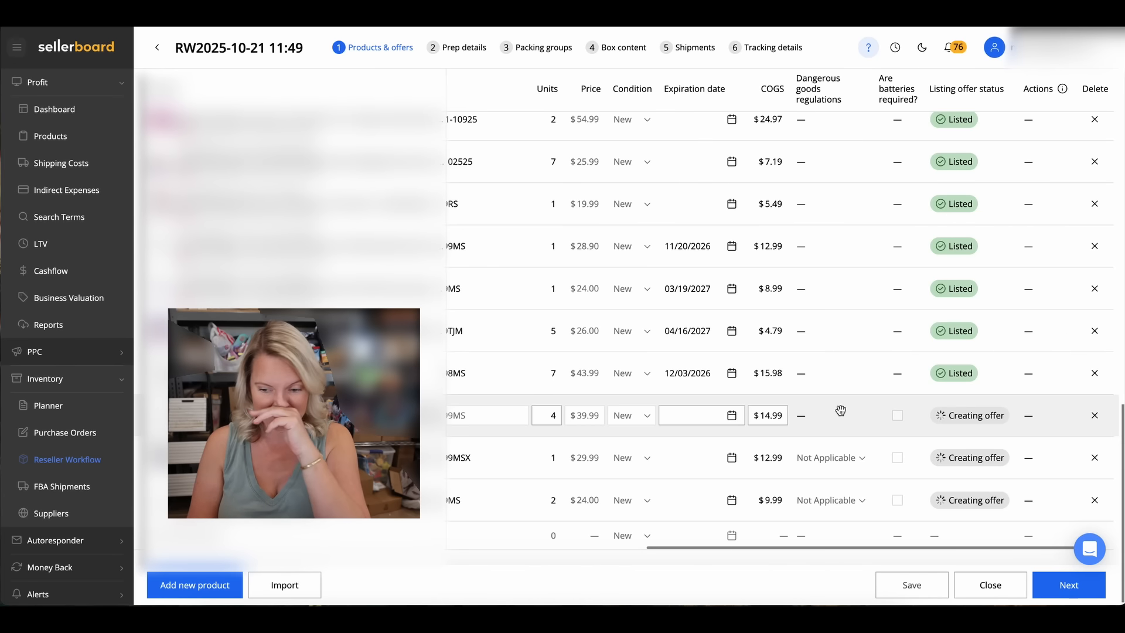
Check the listing statuses across the batch and open a new Send to Amazon workflow for FBA shipments
scroll(840, 410, "up", 7)
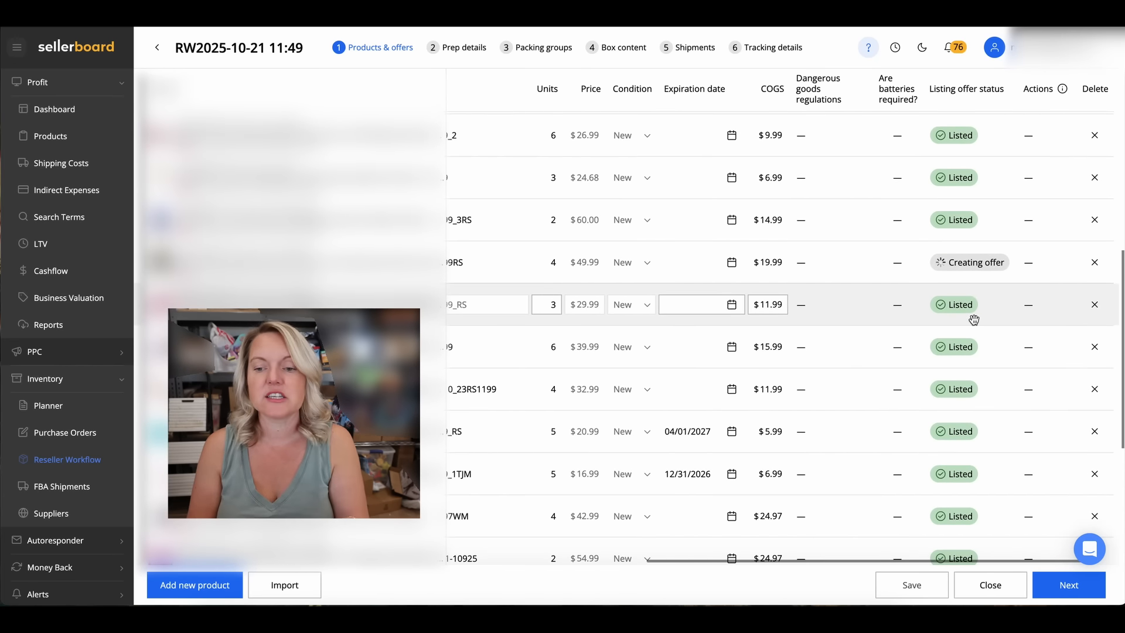
scroll(973, 319, "up", 5)
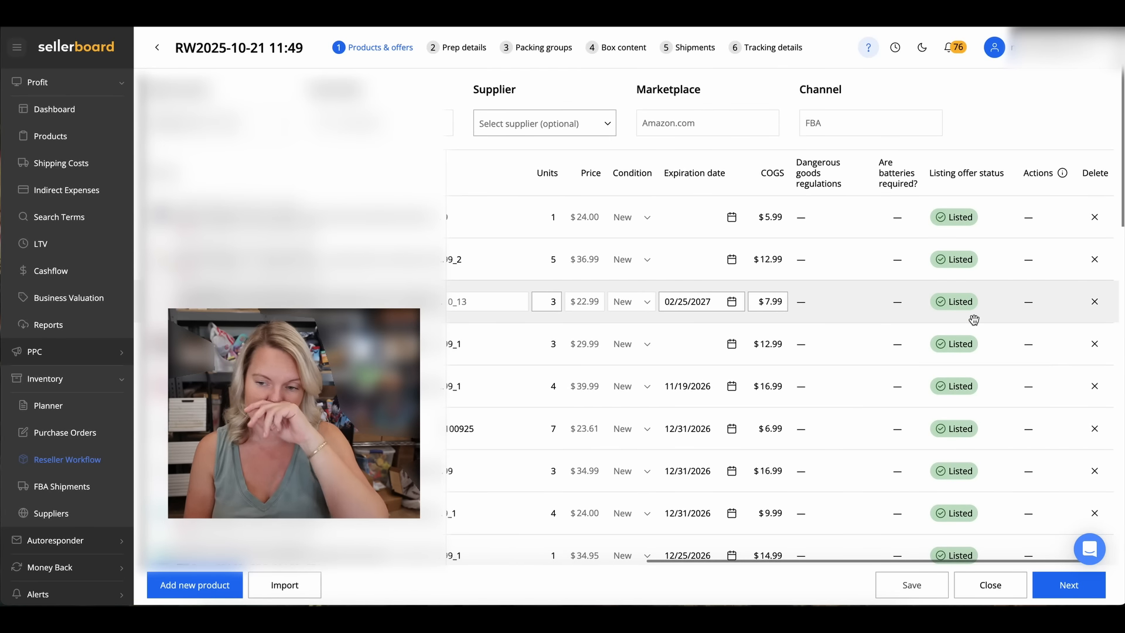
left_click(58, 489)
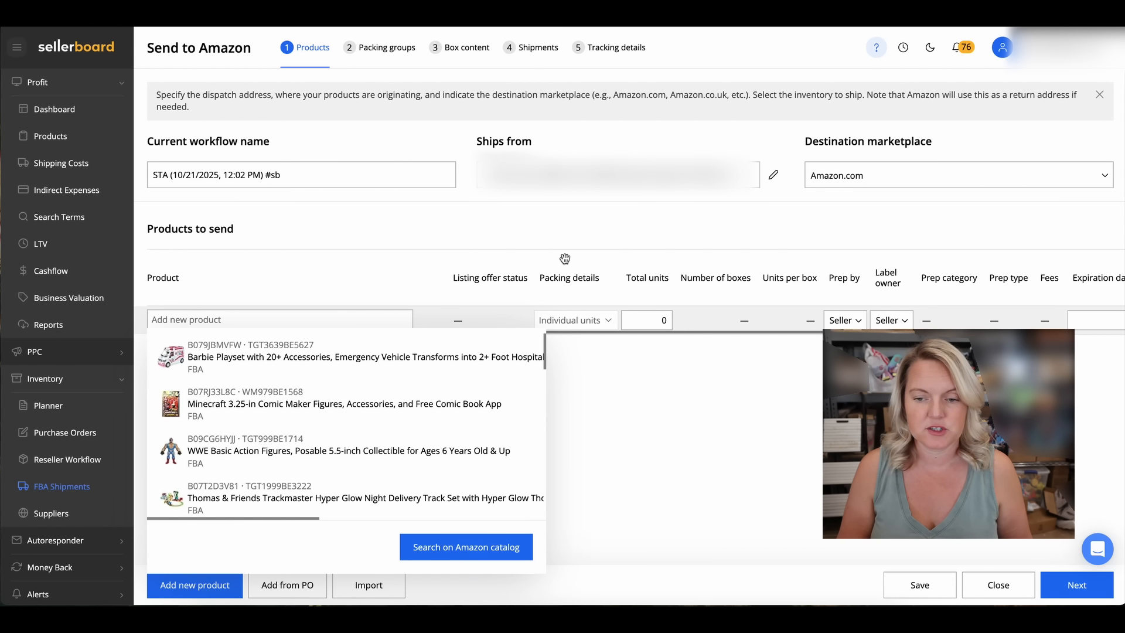
Search the Amazon catalog for product B0CWL7XZ9K from the shipment's new product row
left_click(536, 218)
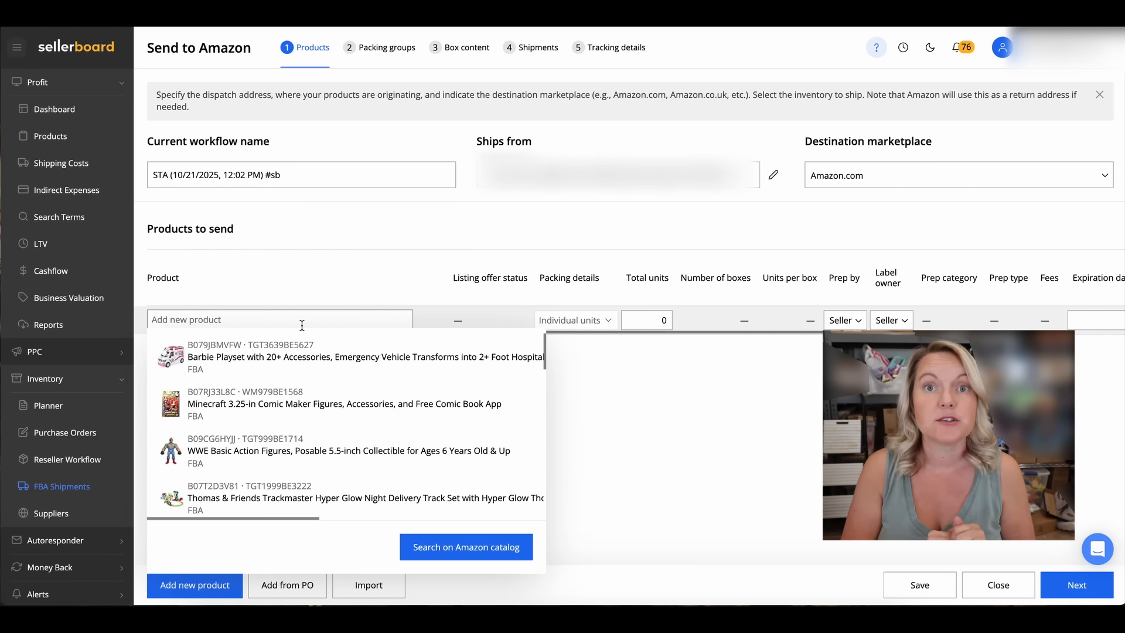
type("B0BBQ3LD9W")
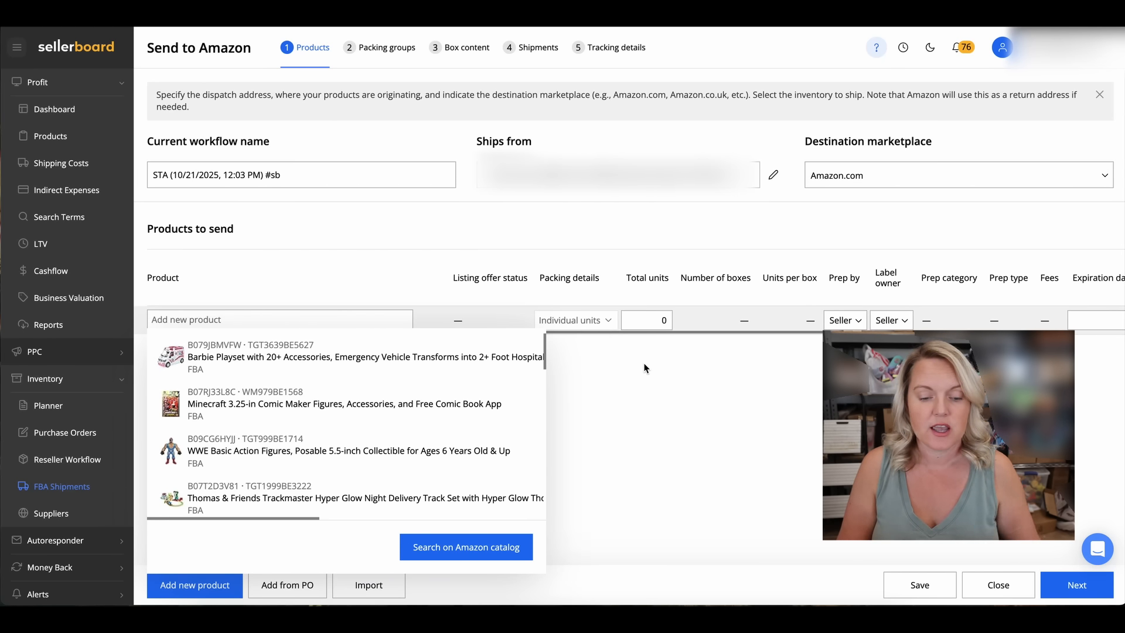
left_click(243, 320)
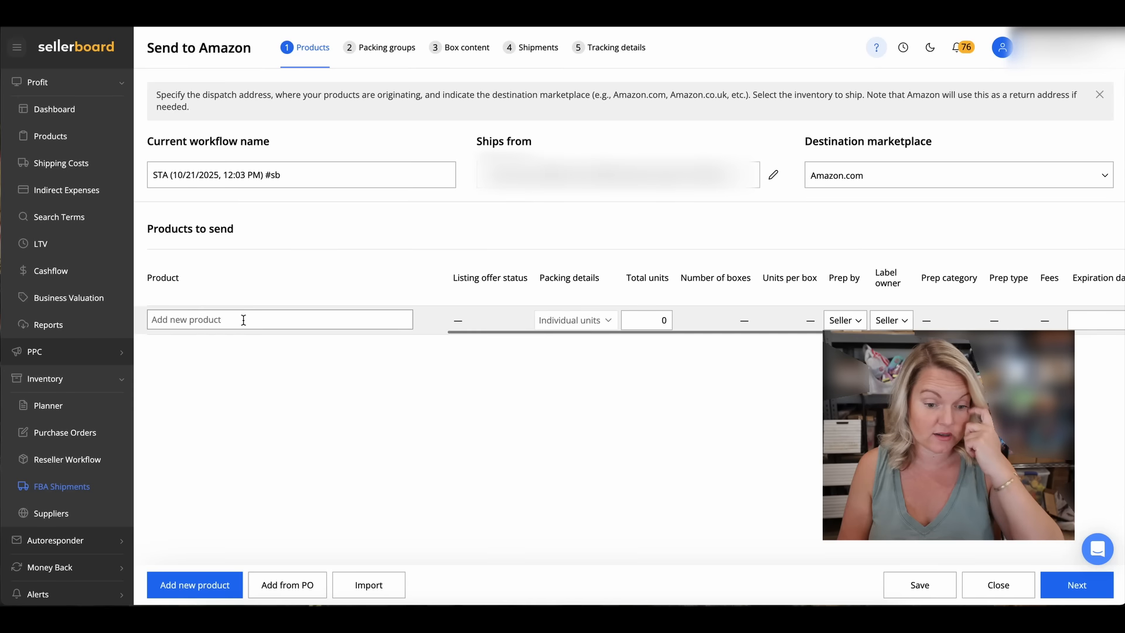
left_click(243, 320)
type("B0CWL7XZ9K")
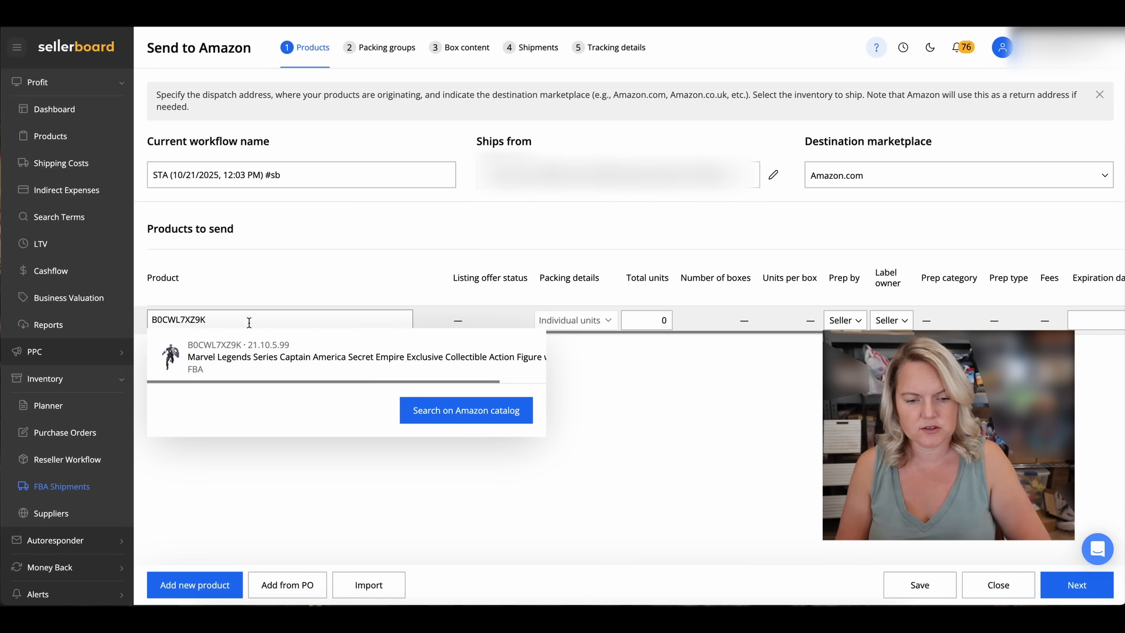
left_click(468, 409)
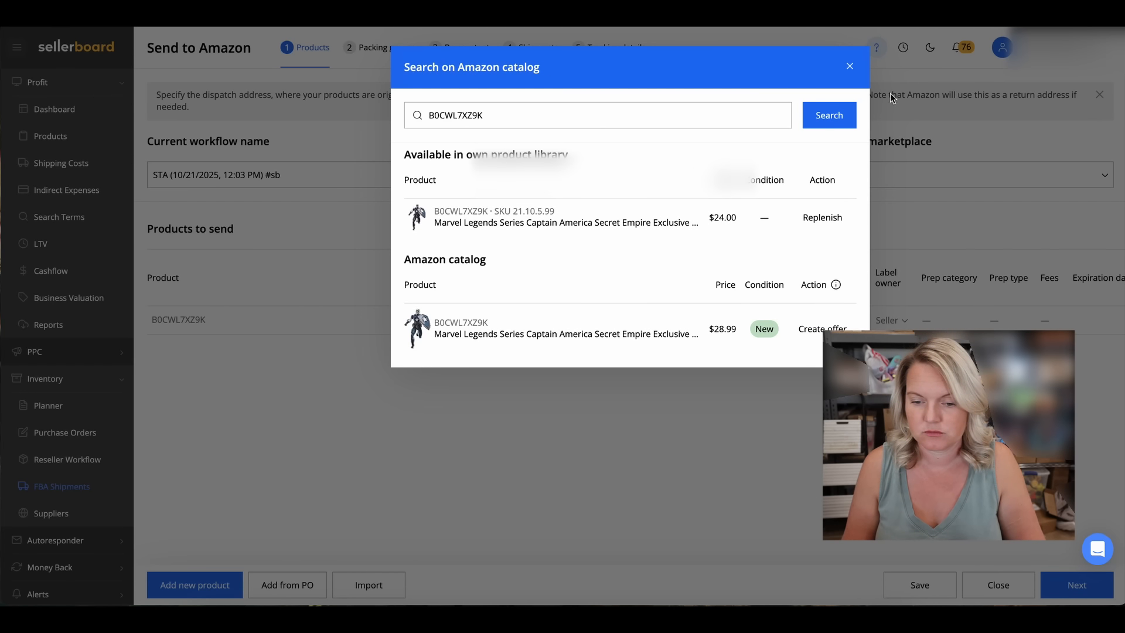
Add the own-library listing of B0CWL7XZ9K to the shipment for replenishment and set its prep category to No prep required
left_click(825, 217)
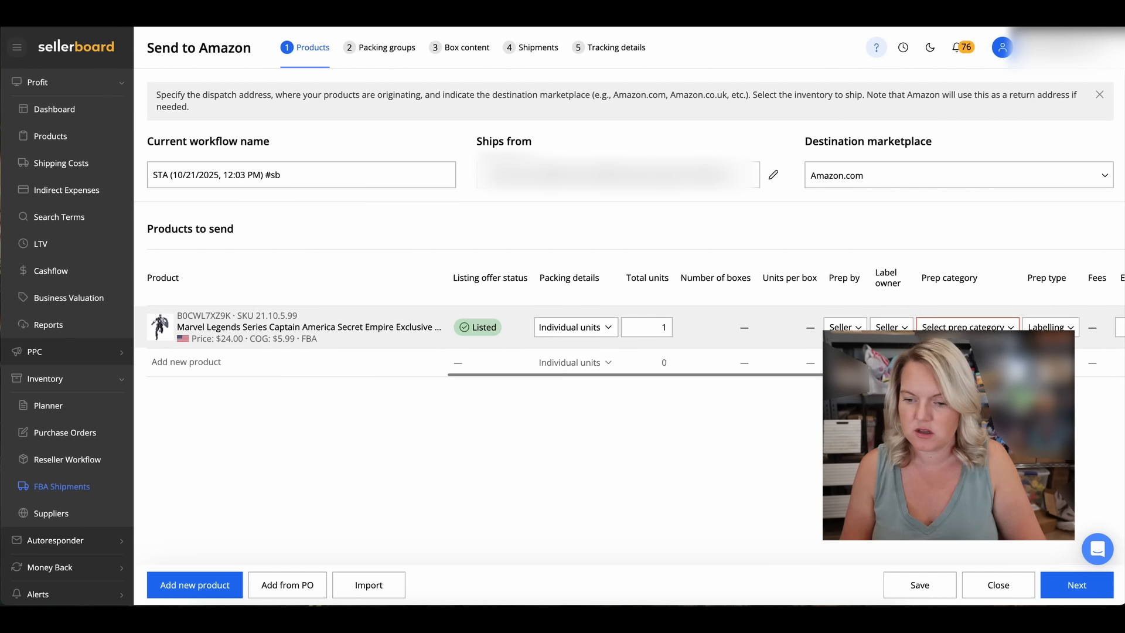
scroll(650, 363, "right", 4)
scroll(761, 352, "right", 2)
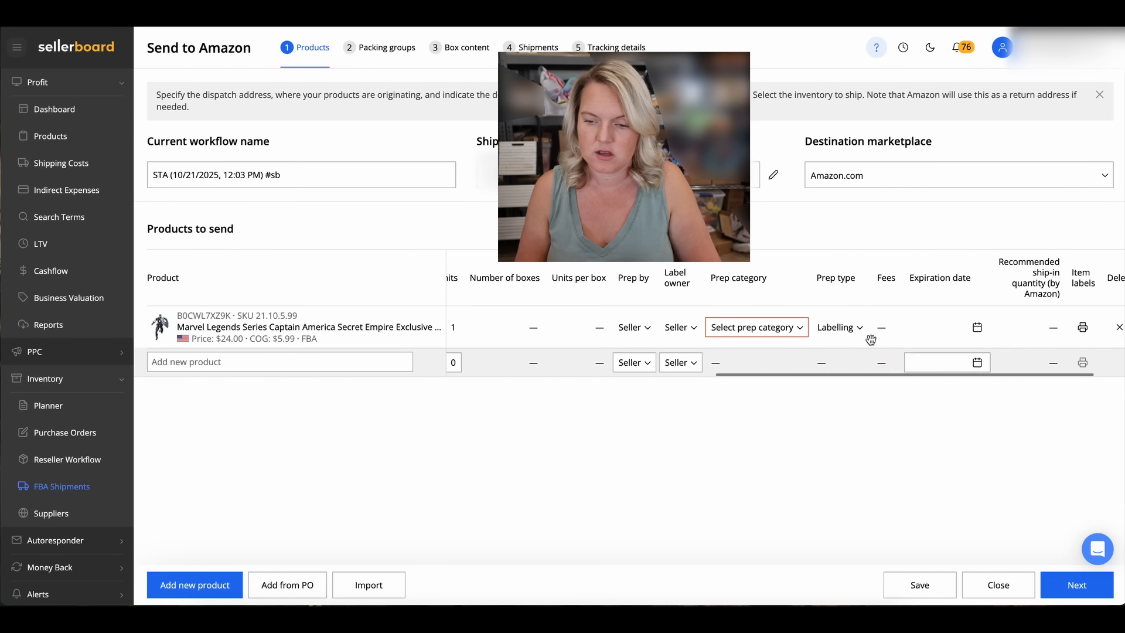
left_click(778, 338)
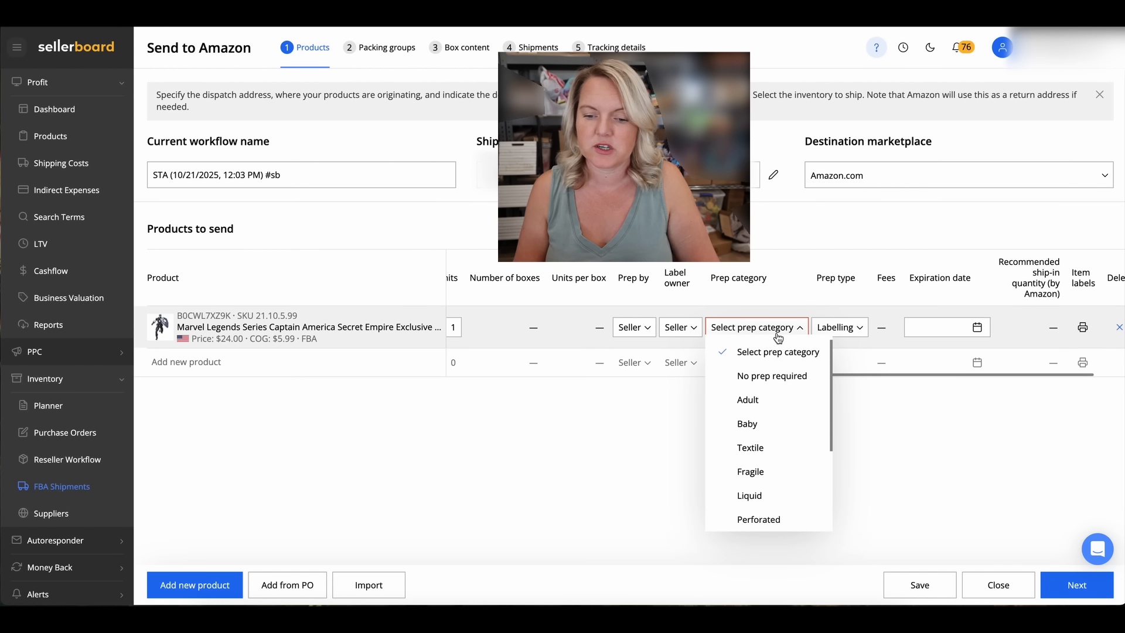
left_click(765, 375)
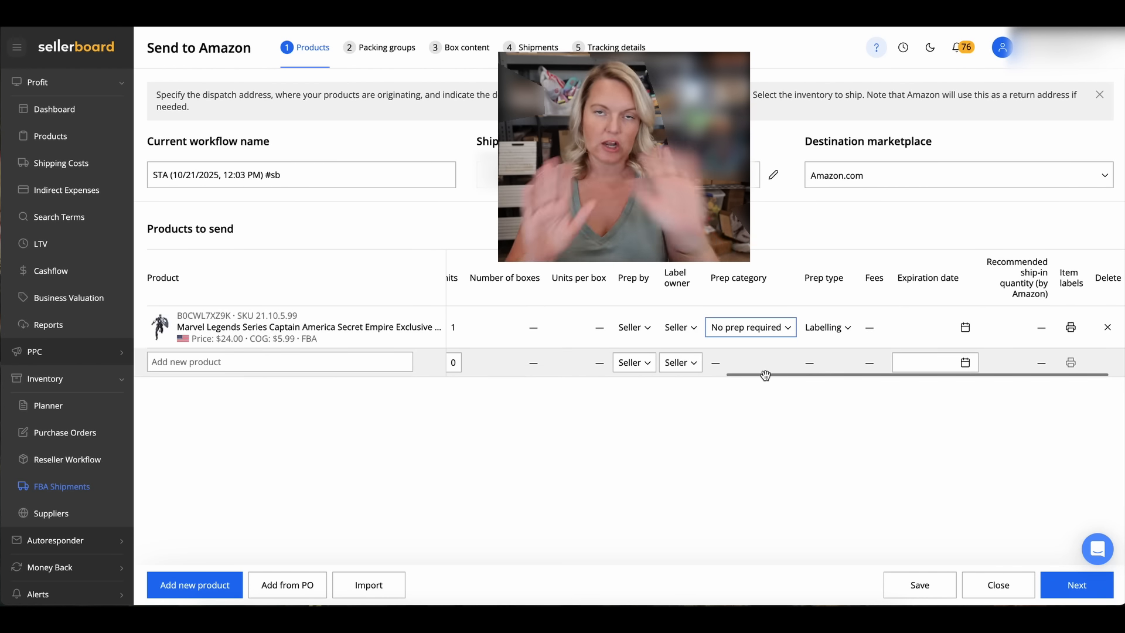
Add No prep required alongside Labelling in the prep type of product B0CWL7XZ9K
left_click(833, 328)
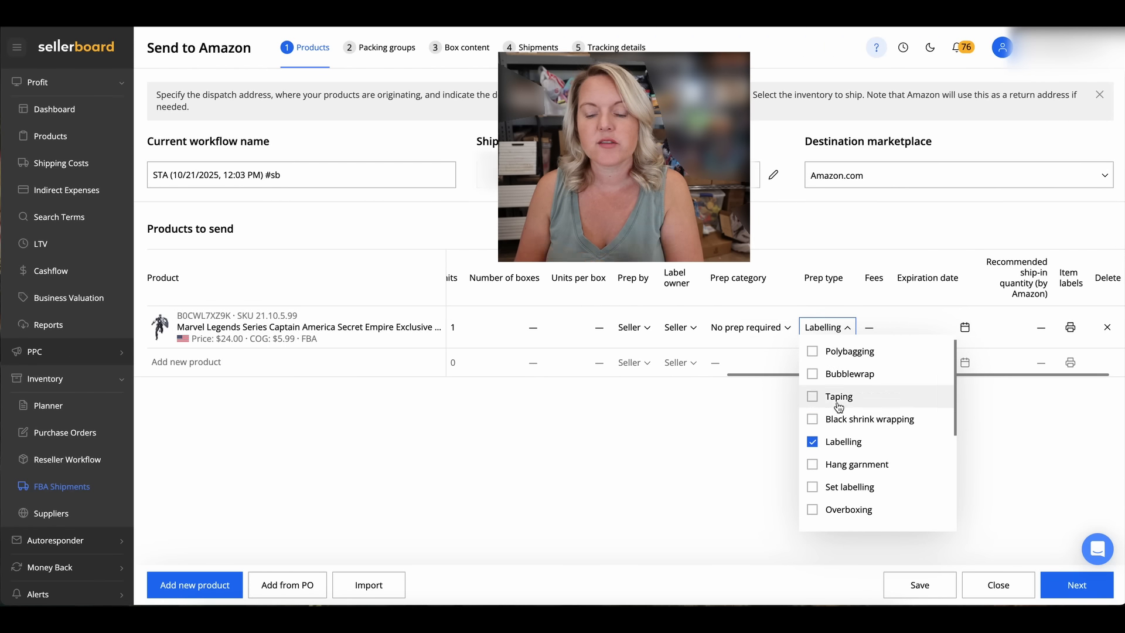
scroll(844, 430, "down", 5)
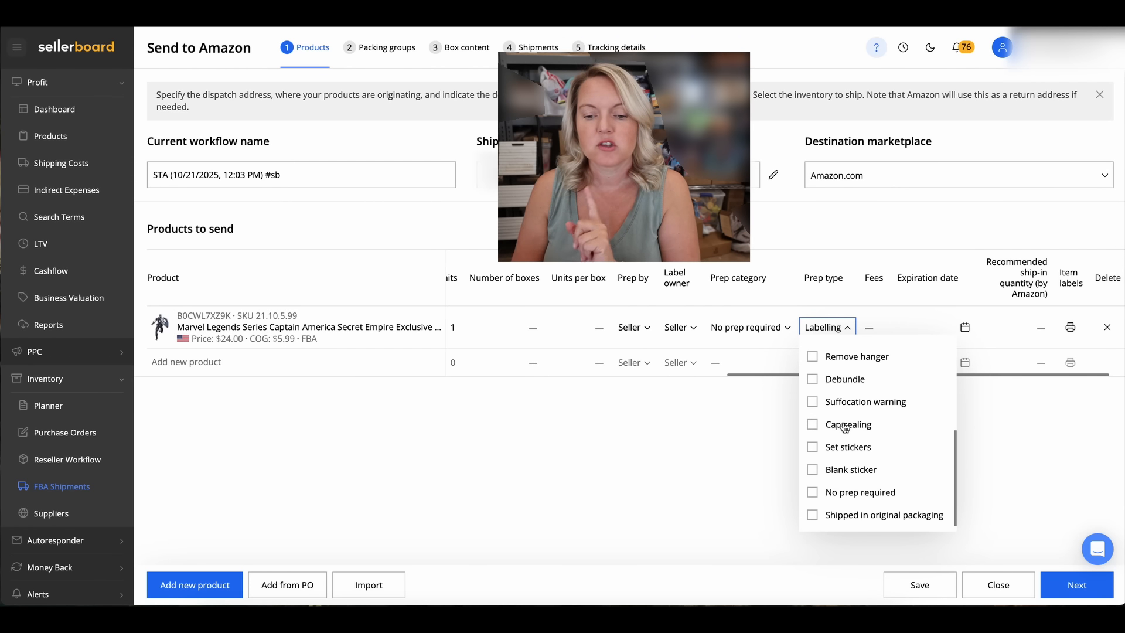
left_click(832, 493)
left_click(770, 461)
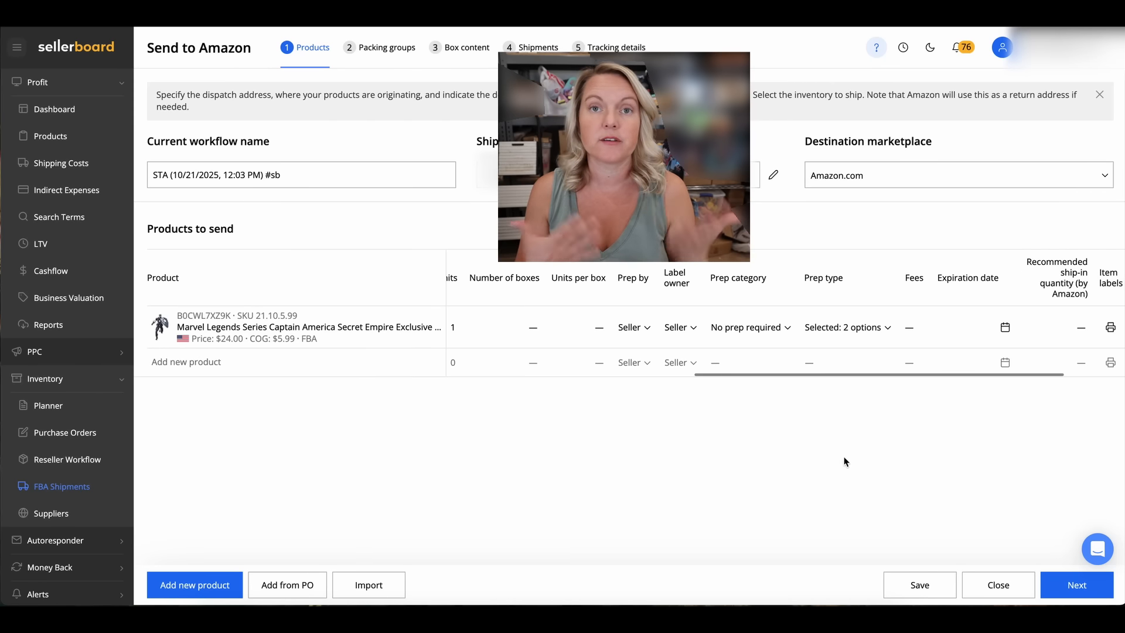
Generate the item label for product B0CWL7XZ9K in the Custom_default_50.8x25.4 format
scroll(1013, 300, "right", 2)
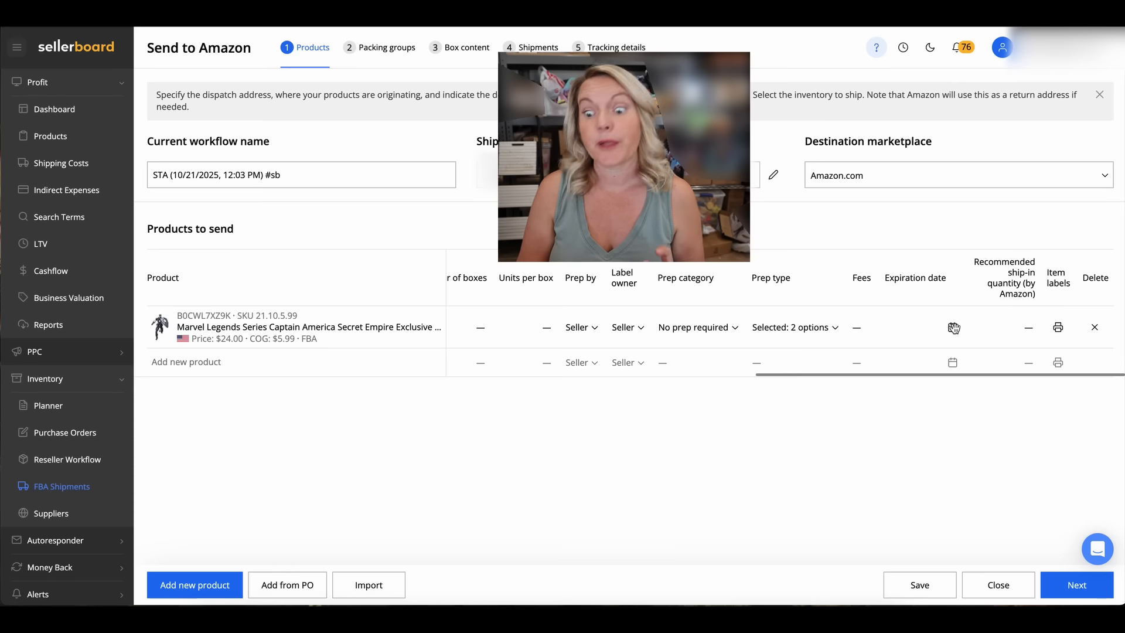
left_click(1058, 329)
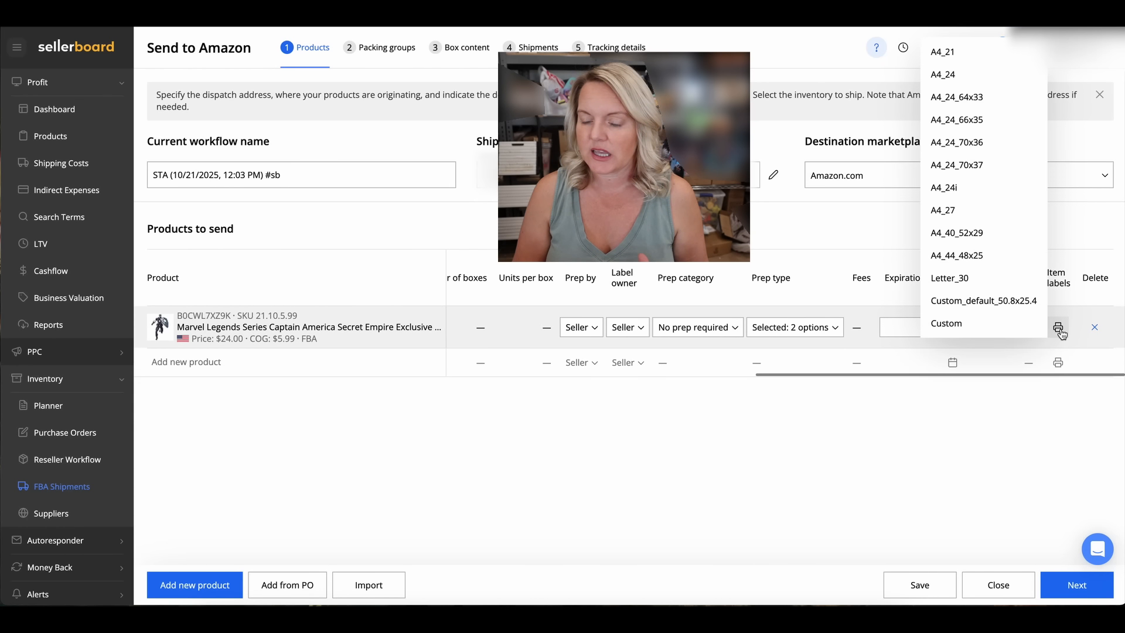
left_click(1011, 302)
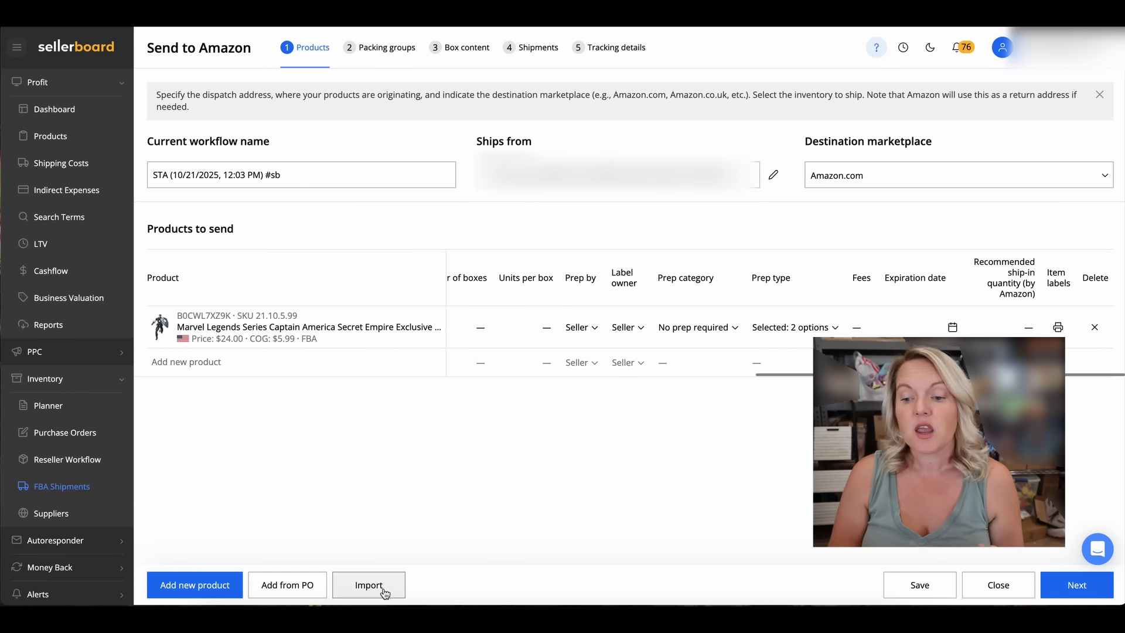
Import the products of the Oct 2 2025 buy list into the shipment
left_click(366, 584)
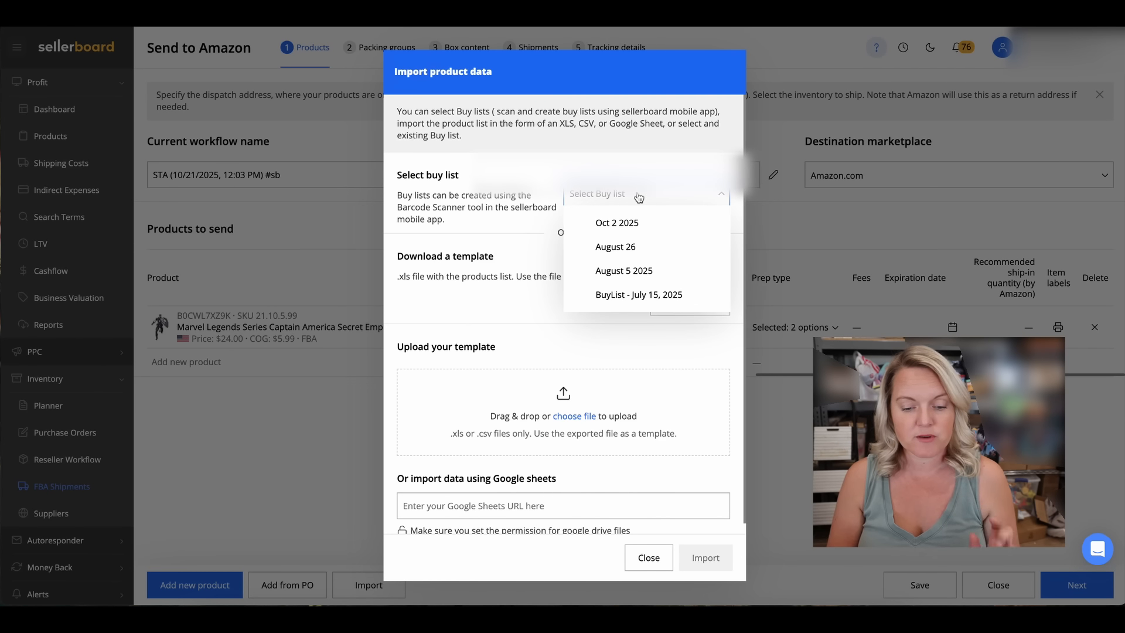
left_click(628, 196)
left_click(622, 219)
left_click(709, 557)
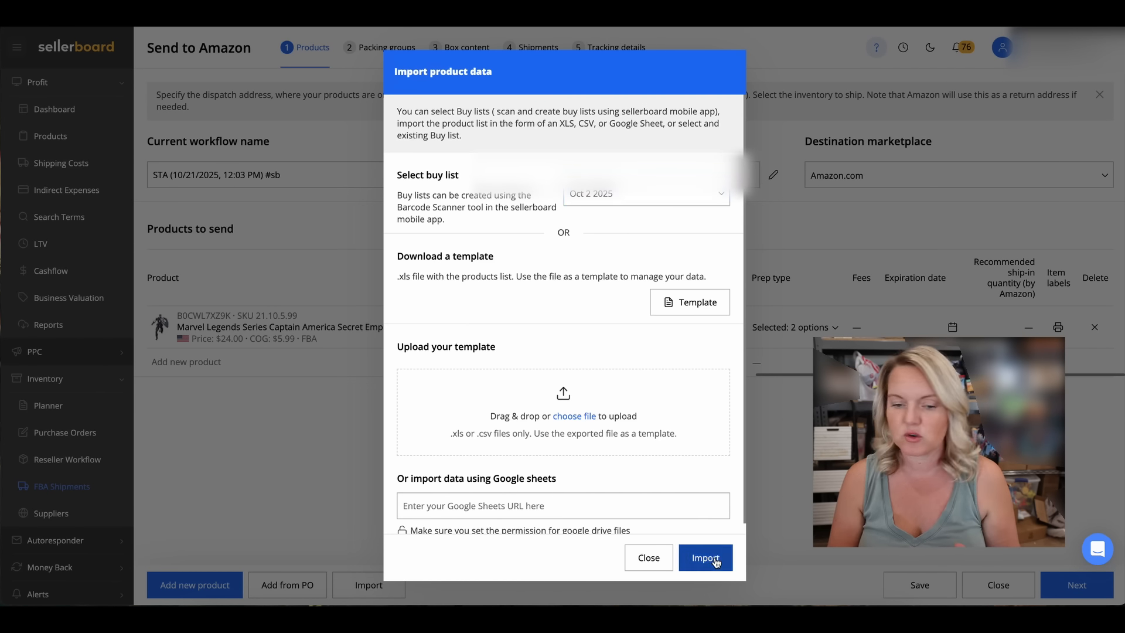
left_click(714, 557)
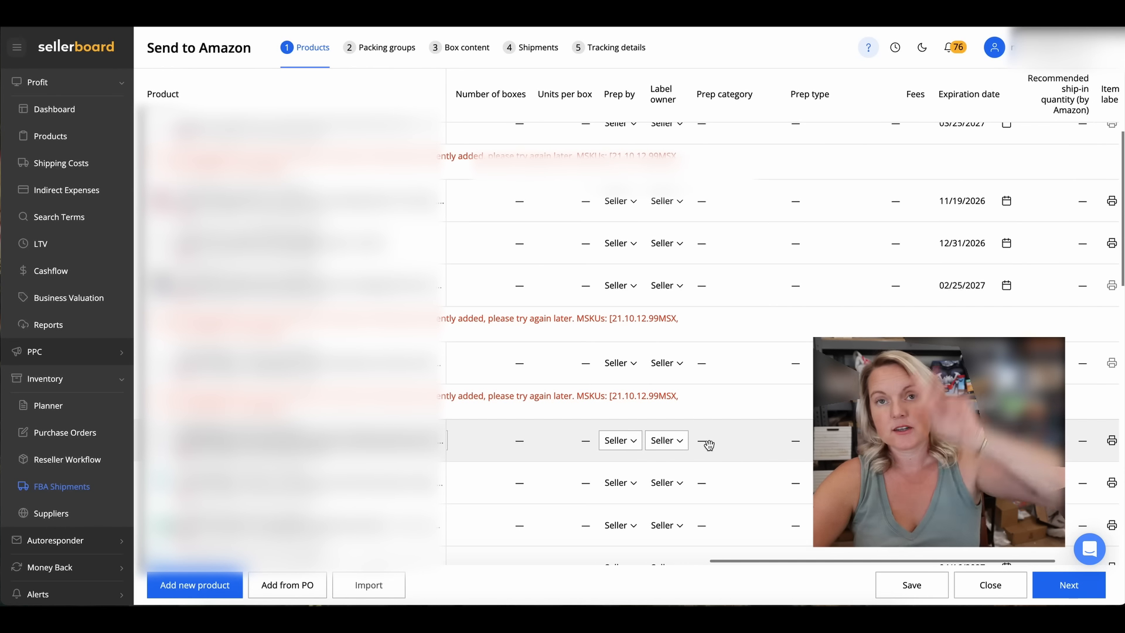
Delete three imported product rows flagged with the red MSKU error, including those expiring 02/25/2027 and 03/25/2027
scroll(1084, 363, "right", 2)
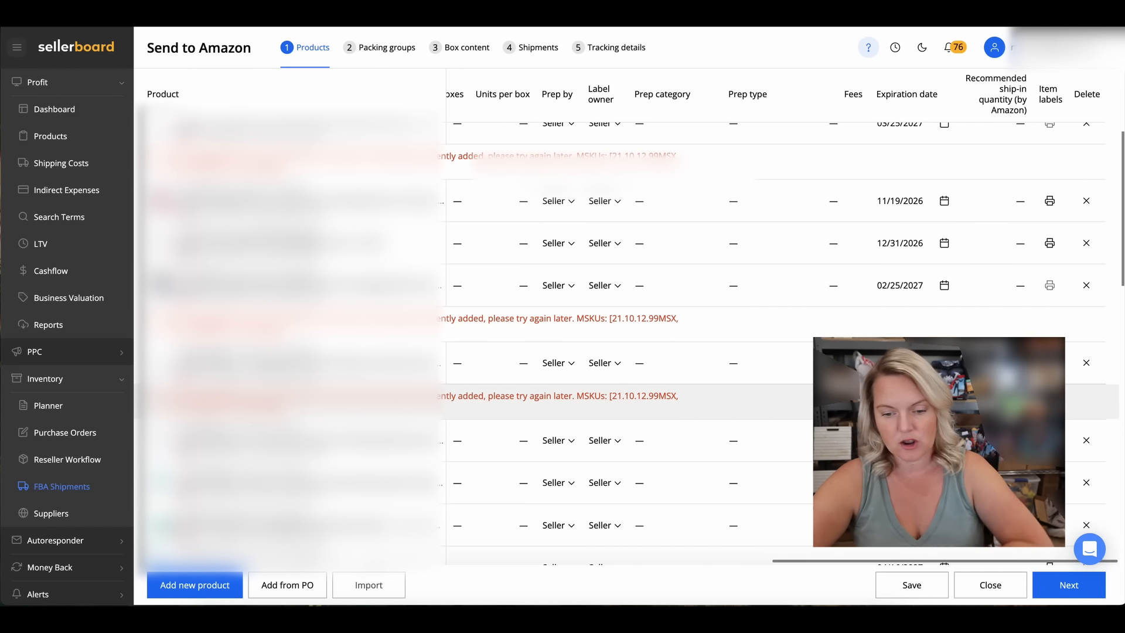
left_click(1086, 364)
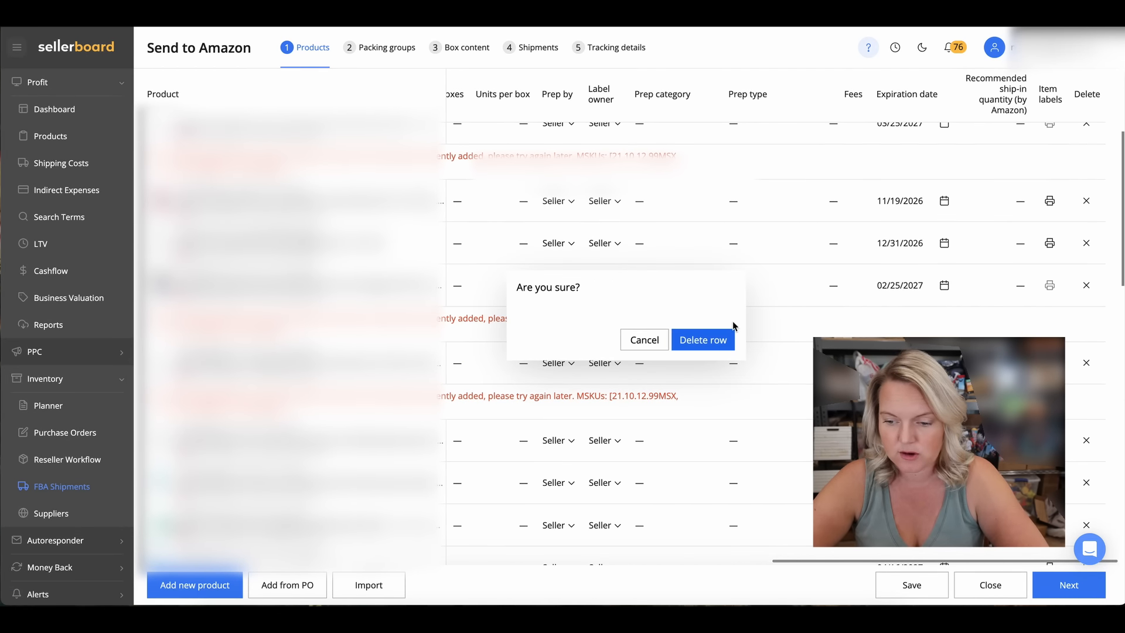
left_click(702, 341)
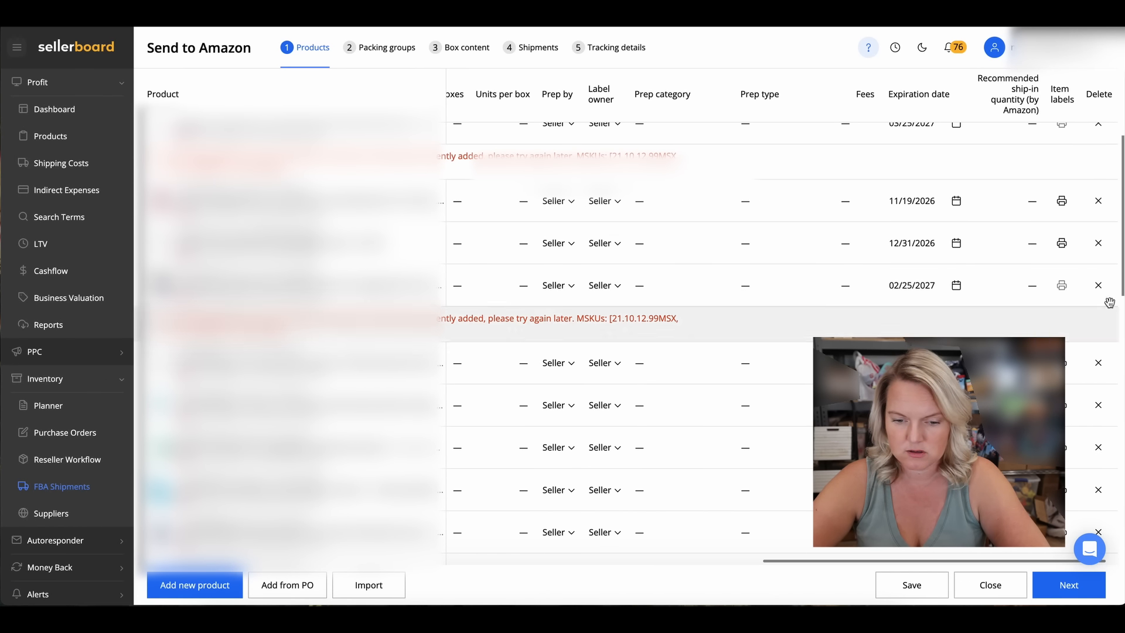
left_click(1099, 285)
left_click(702, 338)
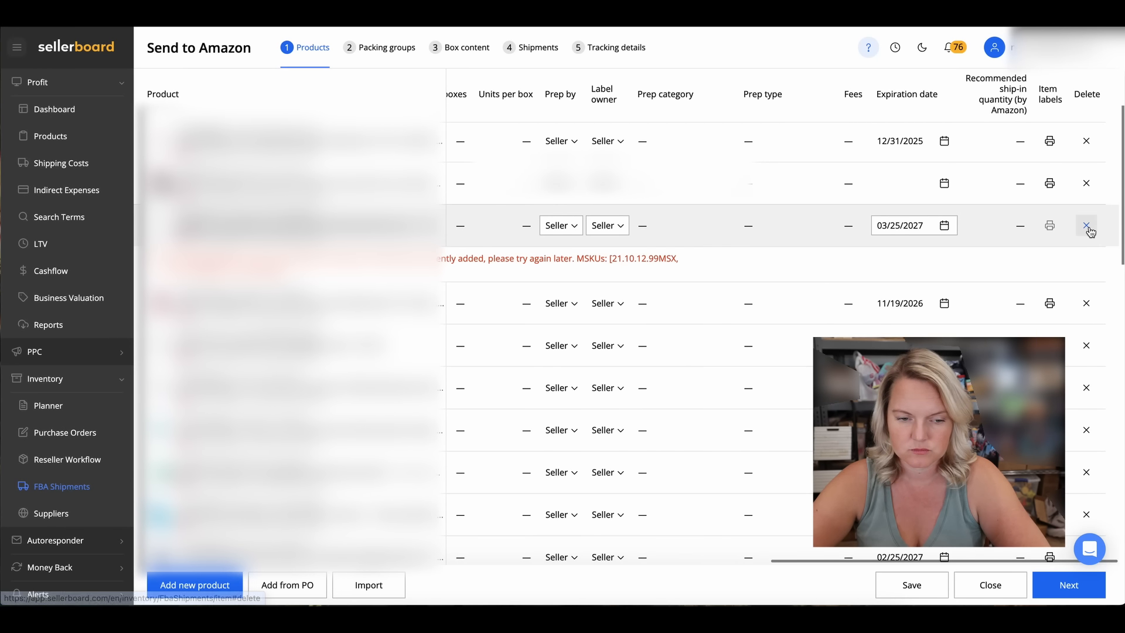
left_click(1086, 225)
left_click(702, 340)
For the first two rows lacking a prep category, choose No prep required and add No prep required alongside Labelling as prep type
left_click(683, 225)
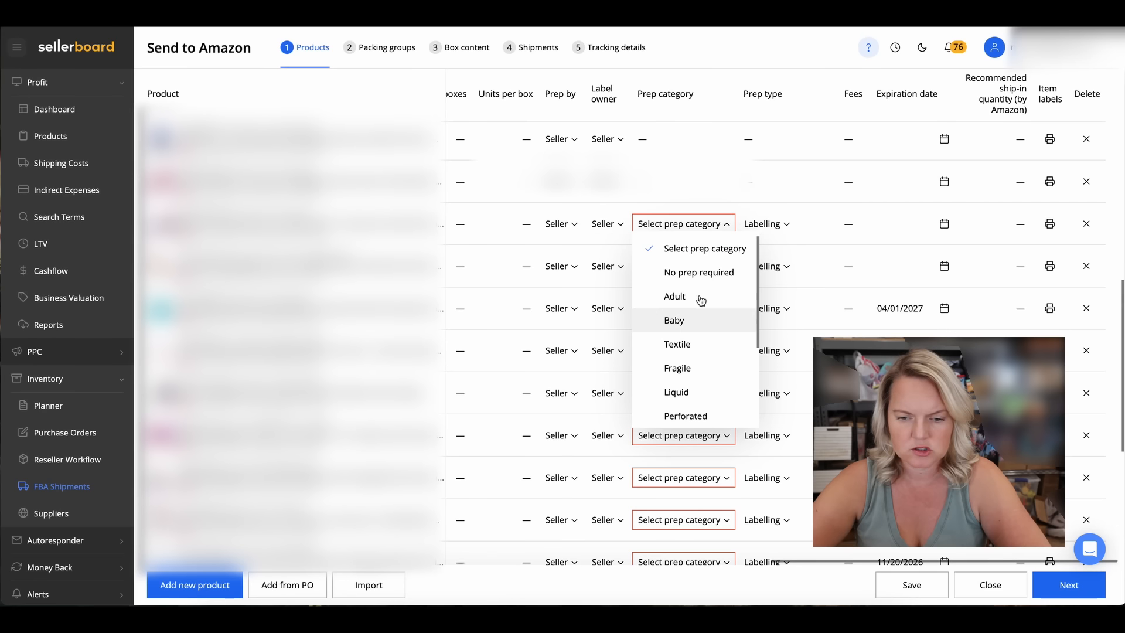
left_click(697, 272)
left_click(765, 224)
scroll(776, 299, "down", 3)
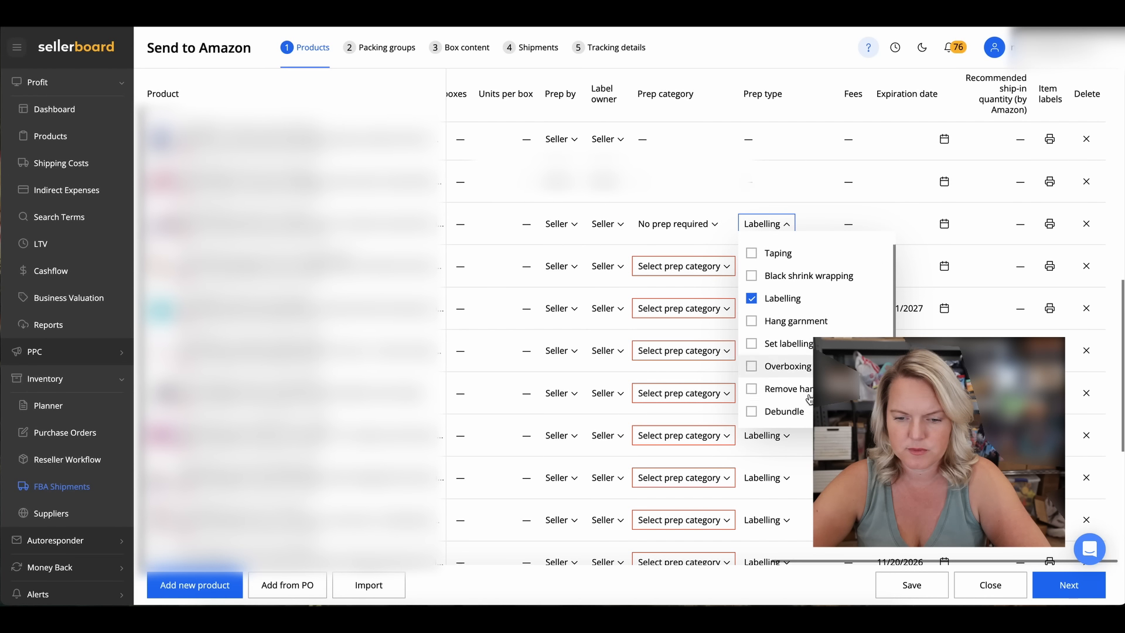
left_click(774, 389)
left_click(689, 268)
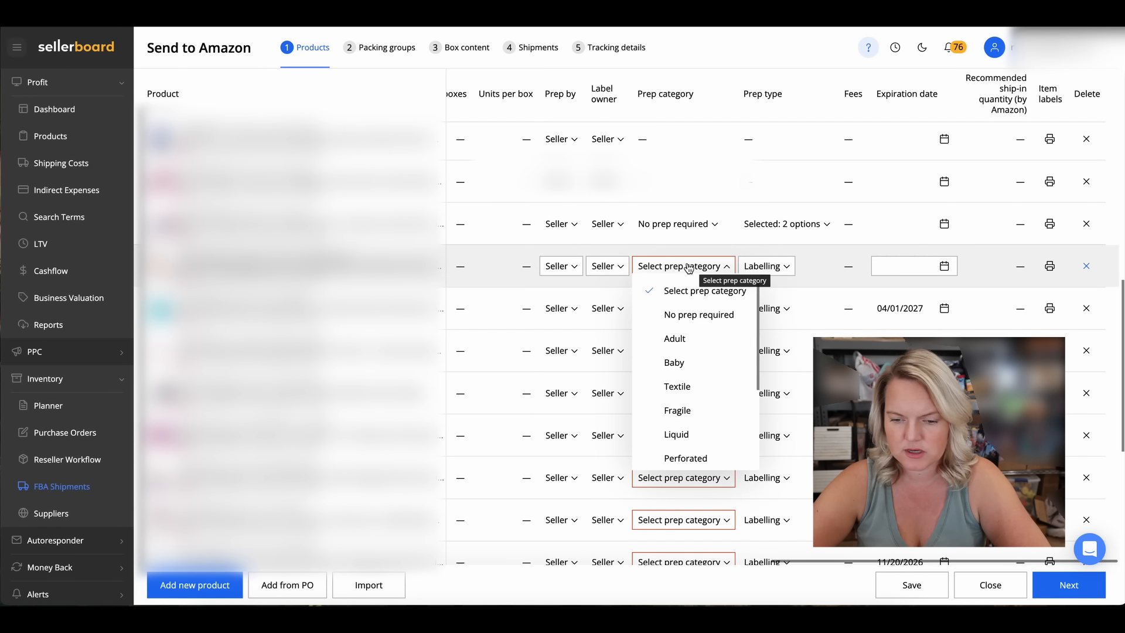
left_click(704, 314)
left_click(782, 267)
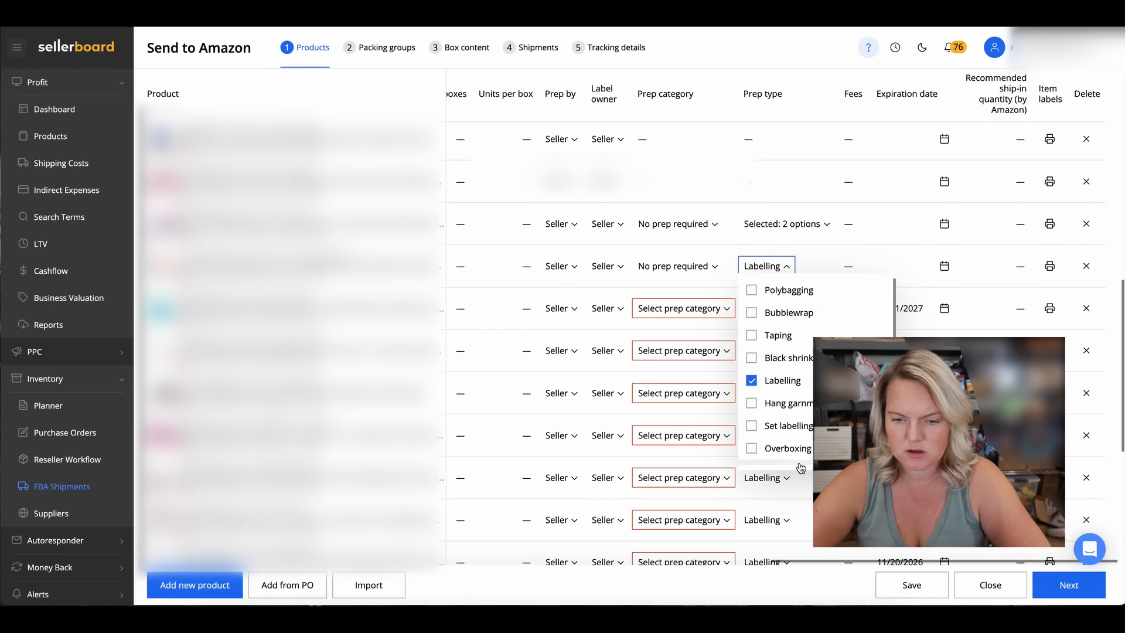
scroll(792, 431, "down", 3)
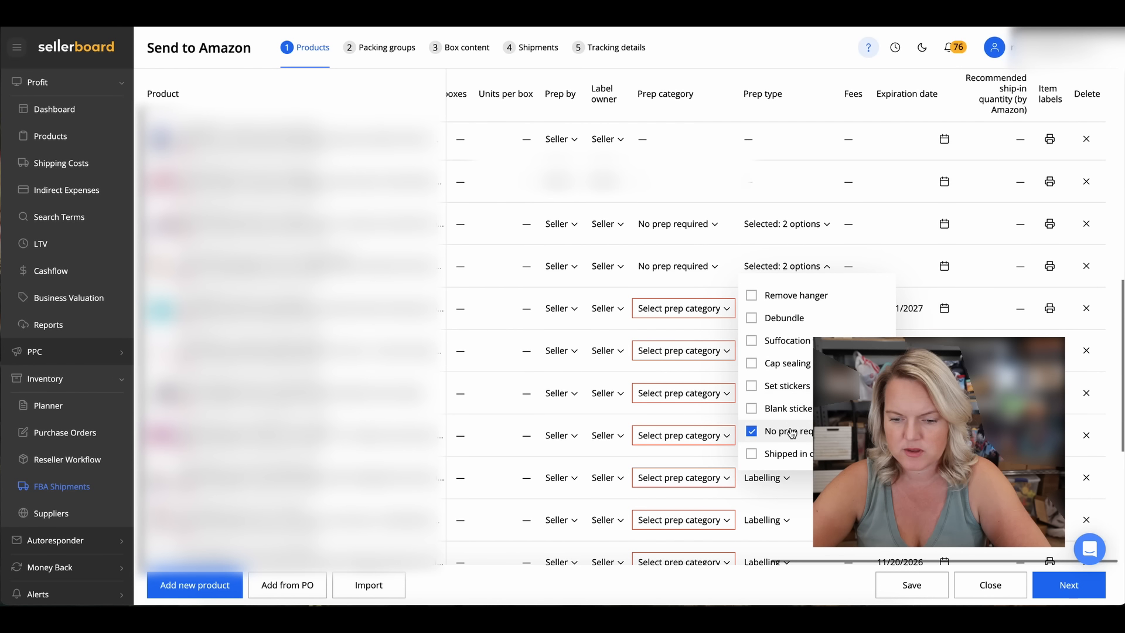
Set the prep category of the row expiring 04/01/2027 to No prep required and open its prep type options
left_click(680, 308)
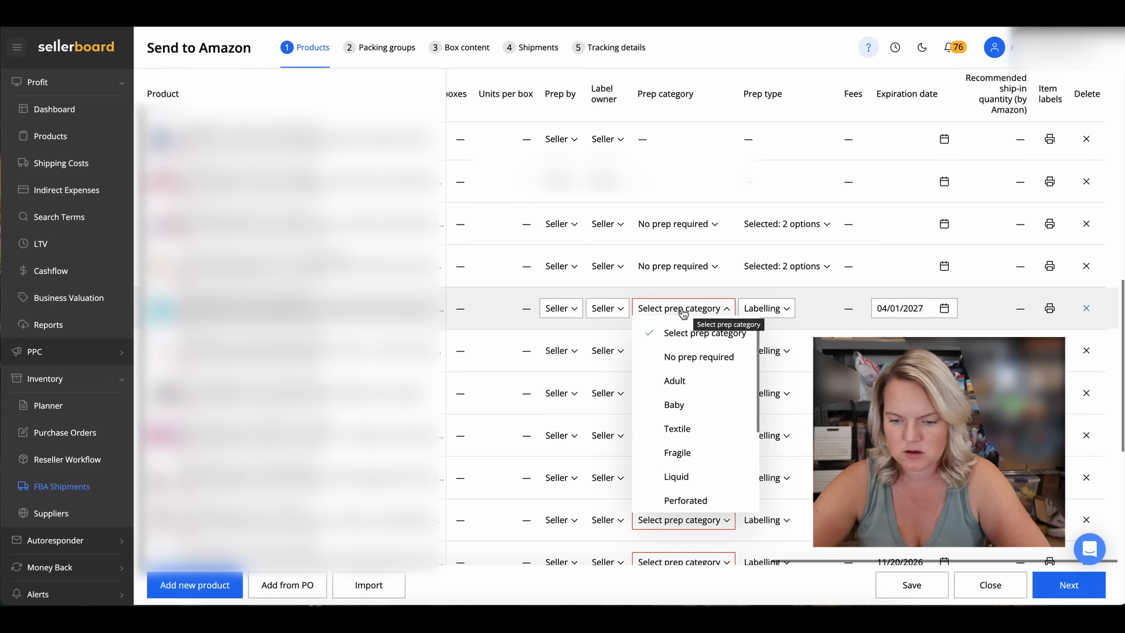
left_click(695, 358)
left_click(771, 315)
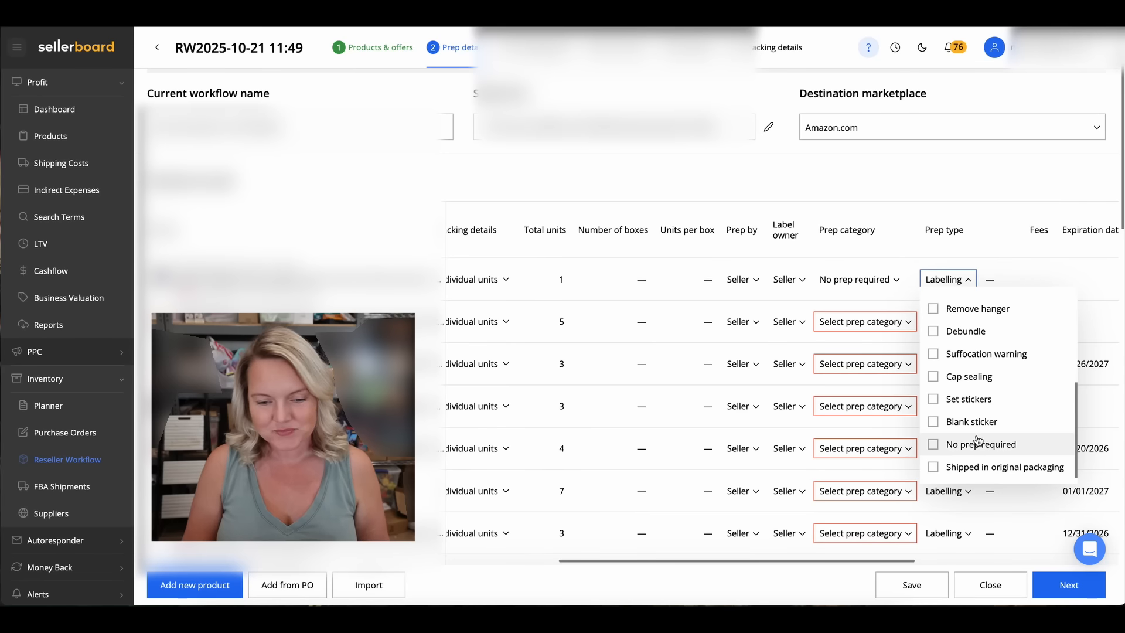
left_click(982, 444)
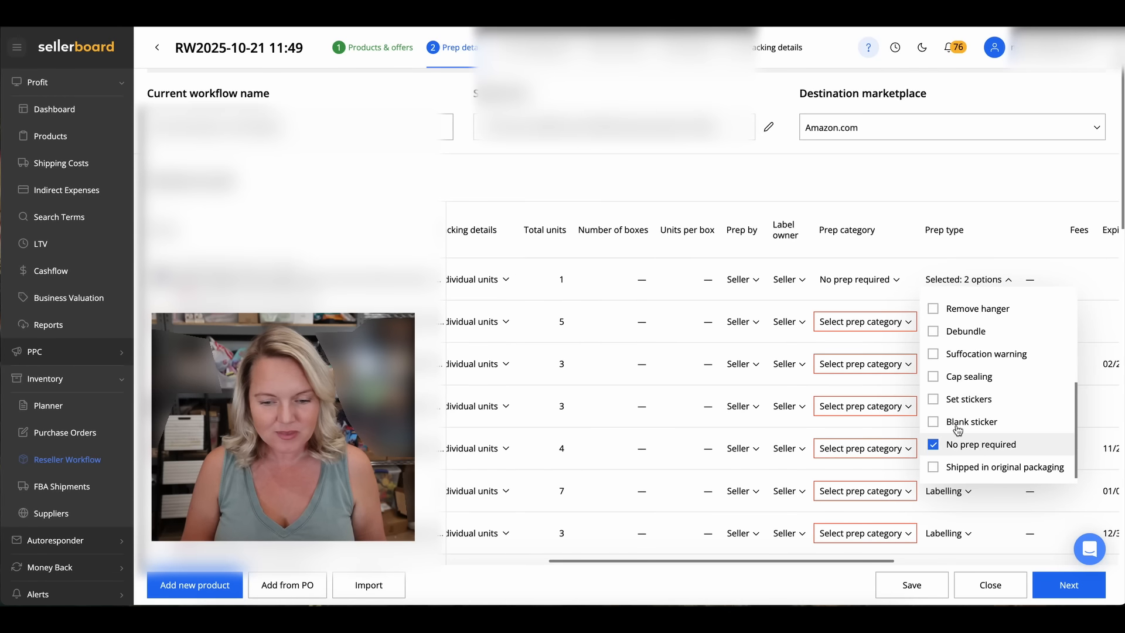
left_click(894, 332)
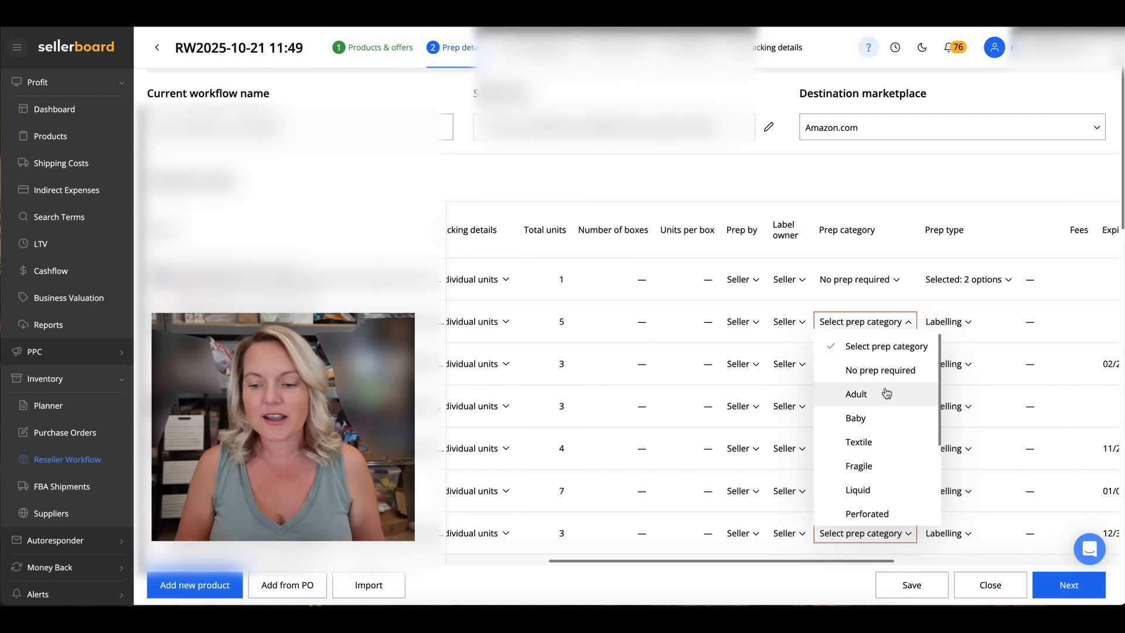
left_click(888, 367)
left_click(964, 327)
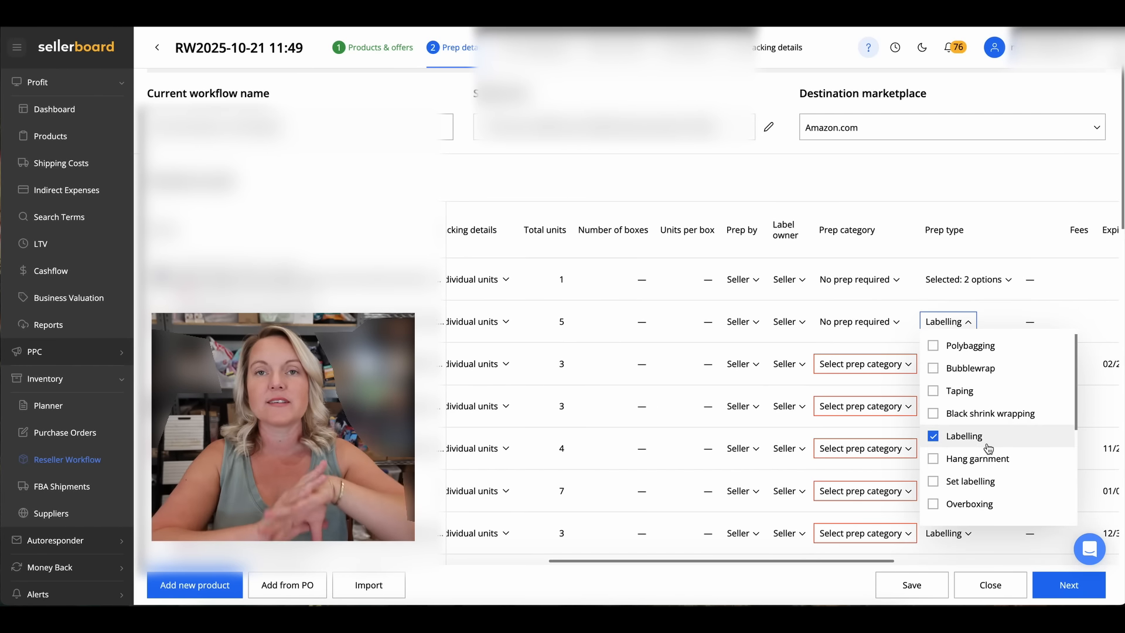
scroll(964, 440, "down", 3)
left_click(975, 488)
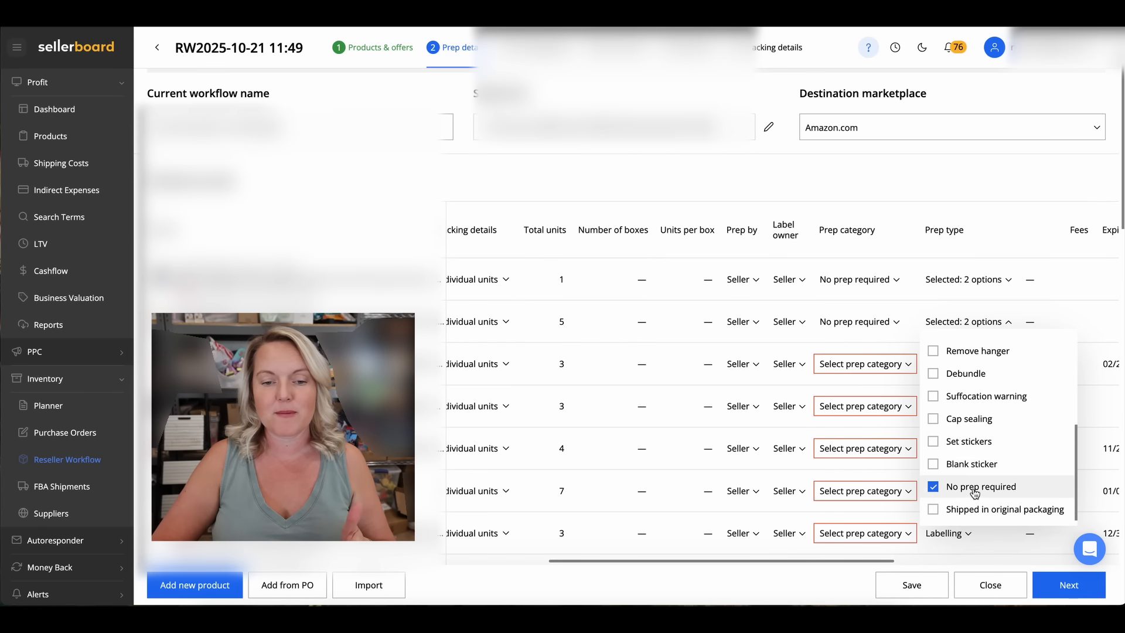
Set the third row's prep category to No prep required and add No prep required to its prep type
left_click(894, 366)
left_click(899, 410)
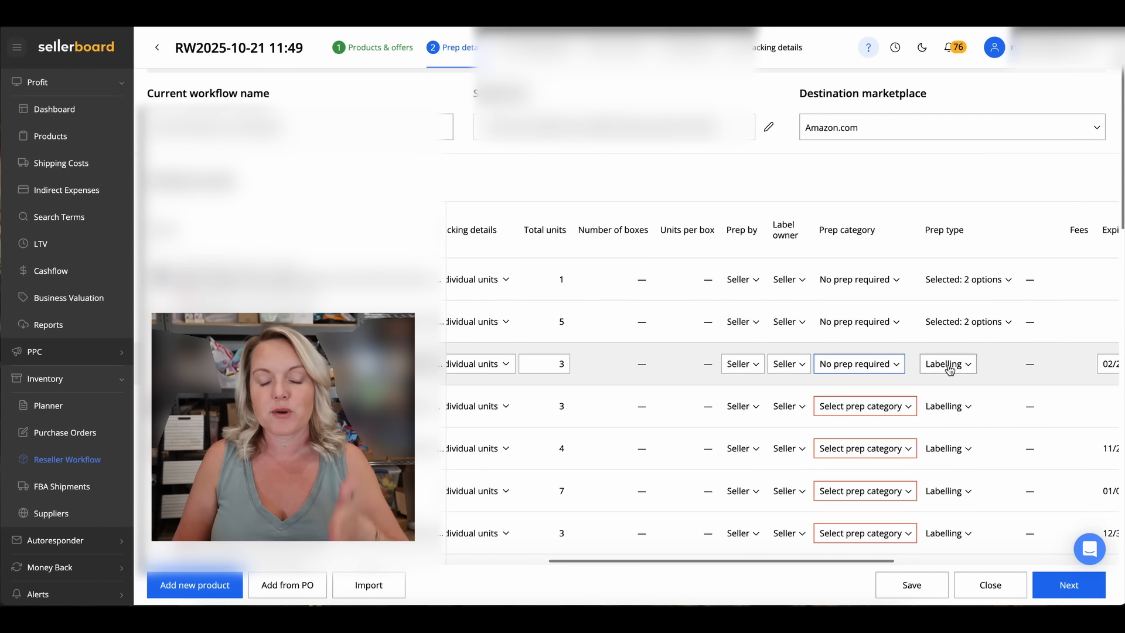
left_click(949, 364)
scroll(979, 500, "down", 3)
left_click(973, 528)
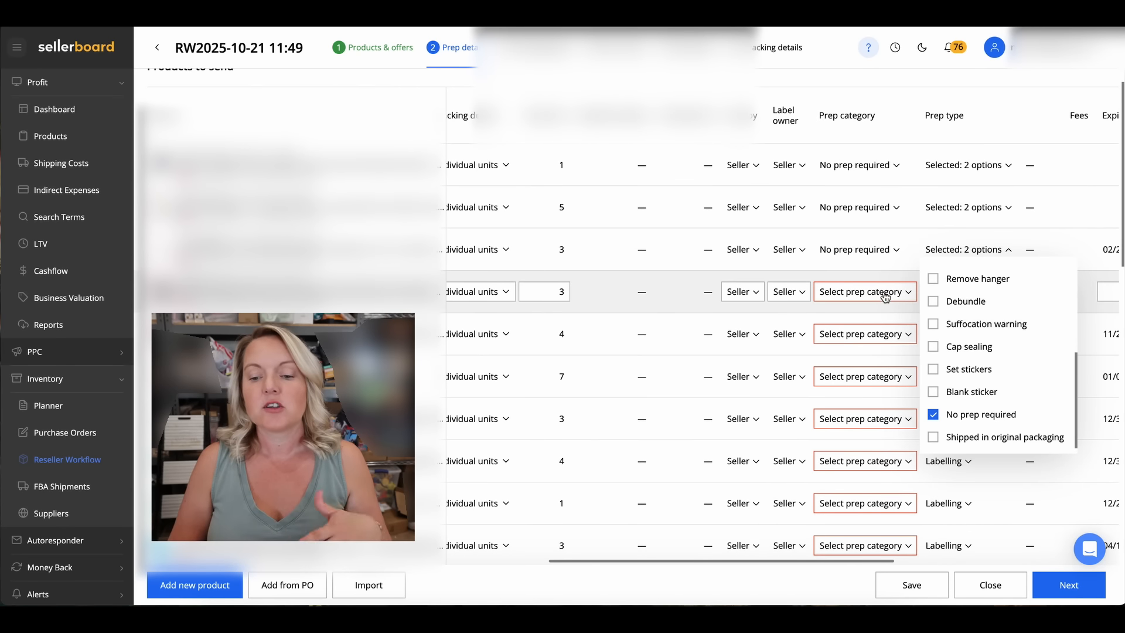
Set the fourth row's prep category to No prep required and add No prep required to its prep type
left_click(862, 291)
left_click(879, 351)
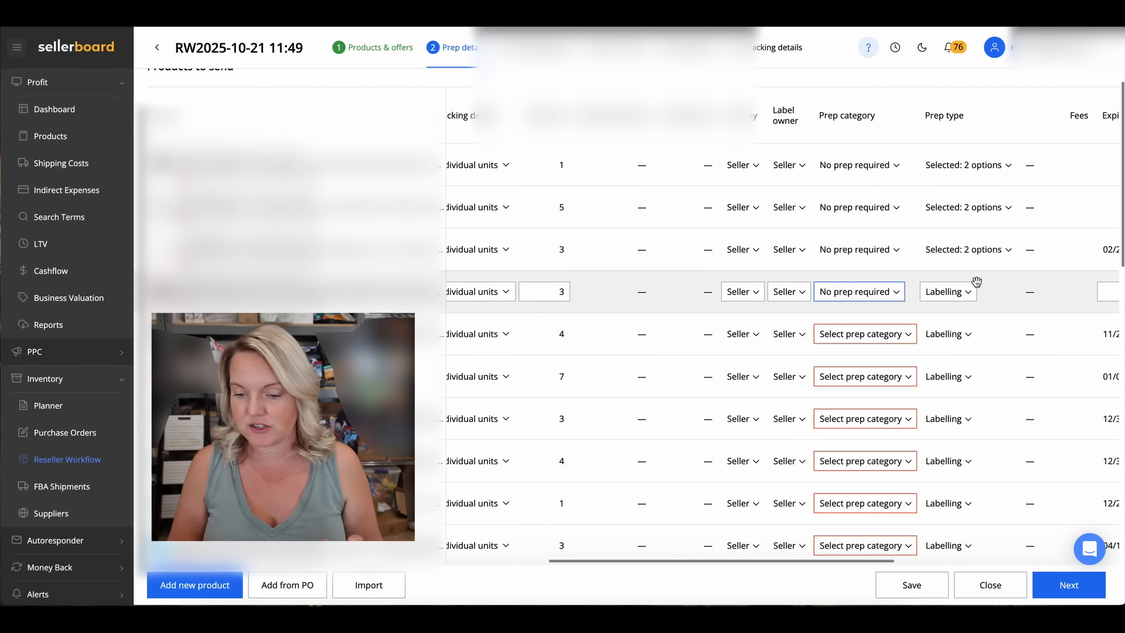
left_click(946, 292)
scroll(989, 418, "down", 5)
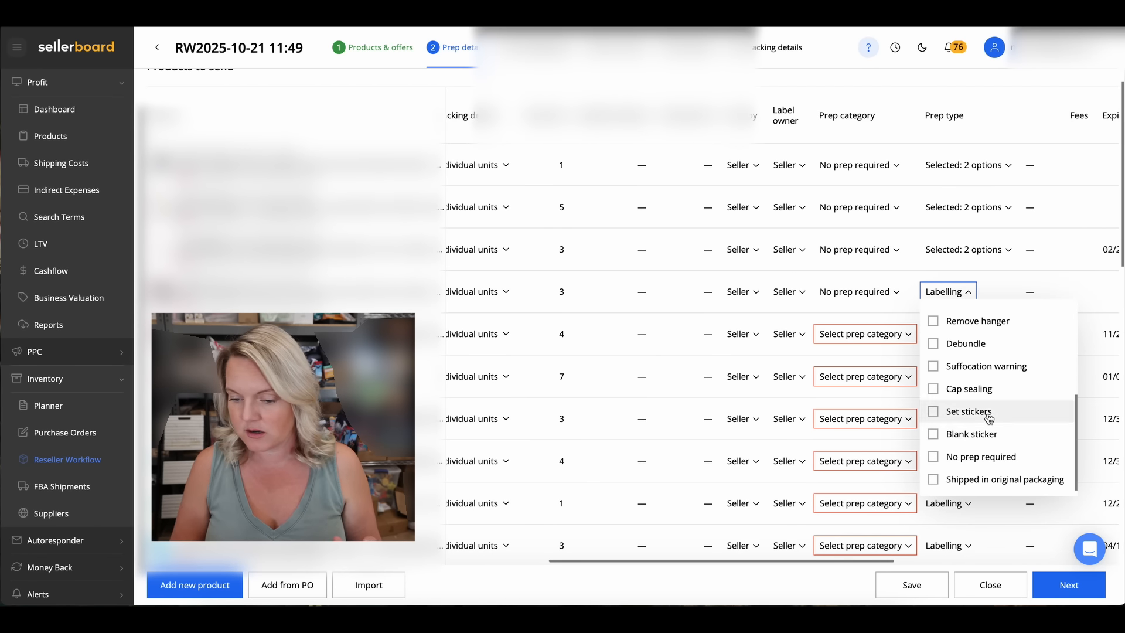
left_click(987, 460)
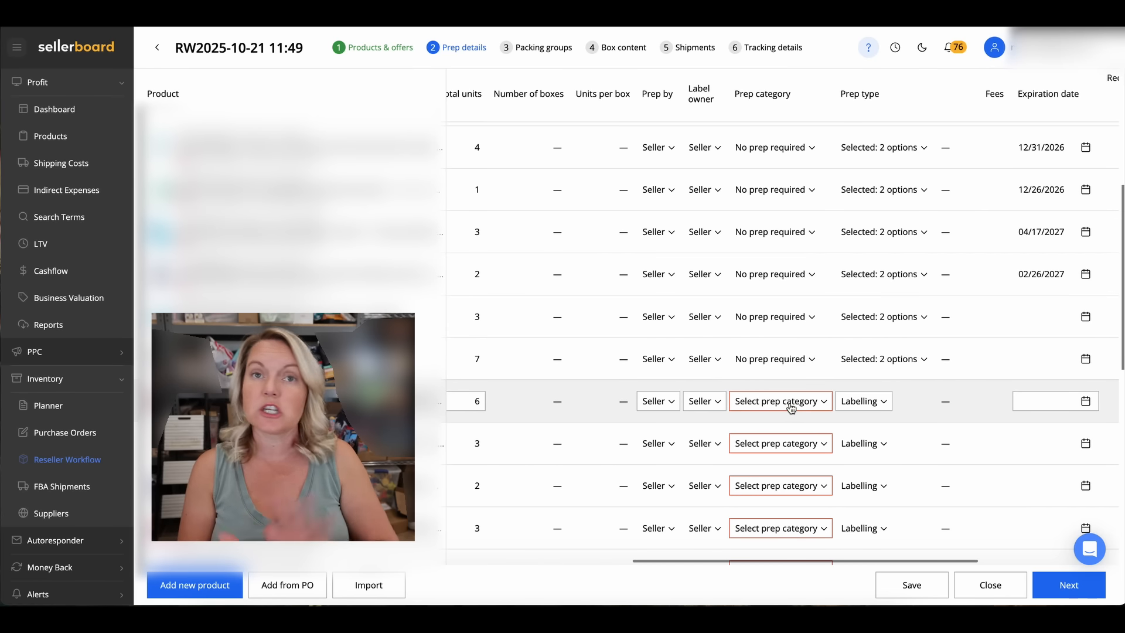
Set the prep category of the 6-unit row below the 7-unit row to No prep required and add No prep required to its prep type
left_click(791, 405)
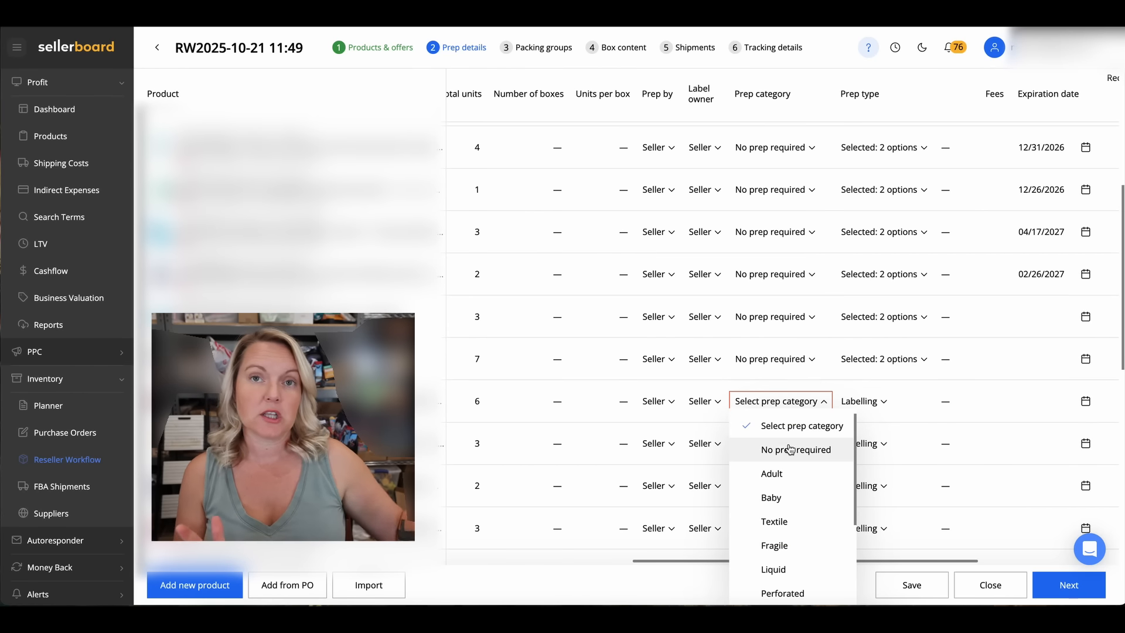
left_click(788, 450)
left_click(861, 401)
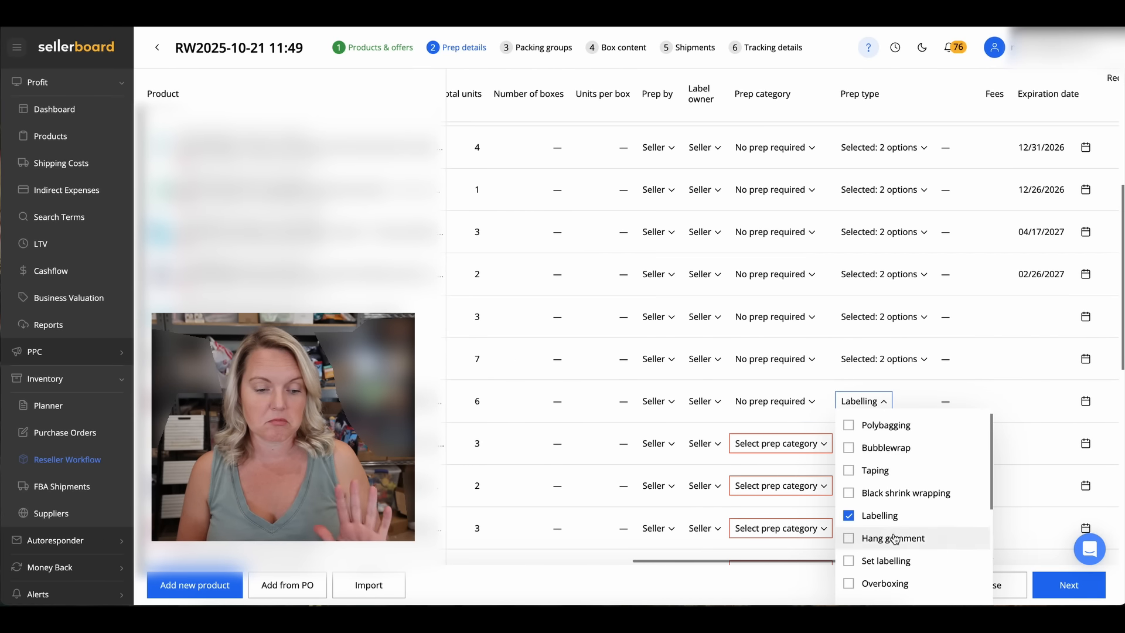
scroll(895, 539, "down", 5)
left_click(865, 567)
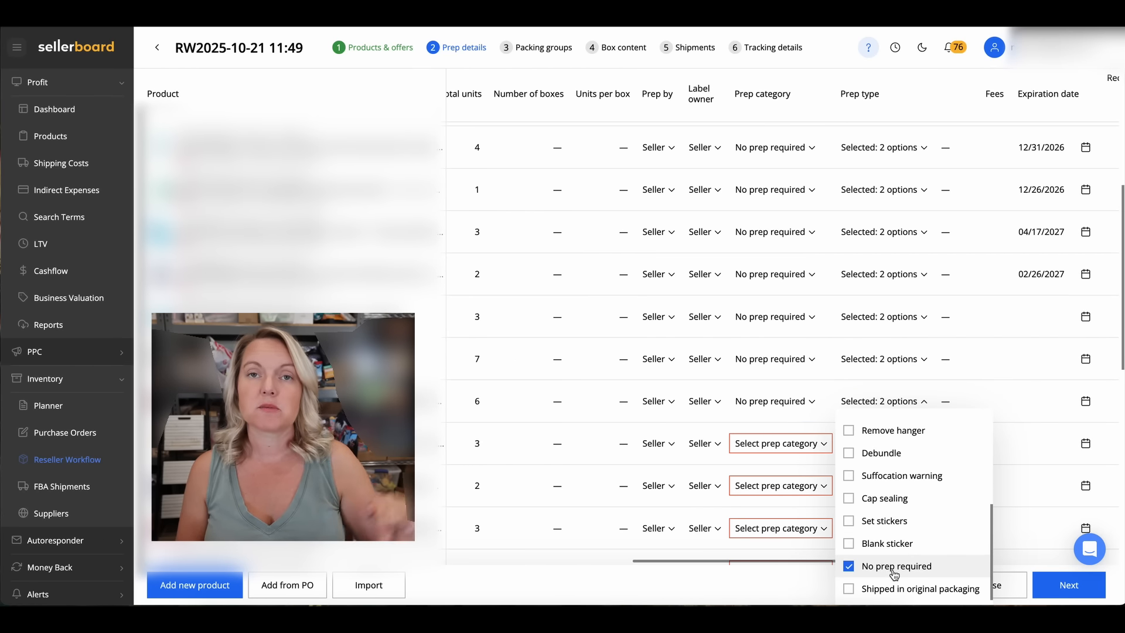
Set the prep category of the 3-unit row directly below to No prep required and add No prep required to its prep type
left_click(780, 443)
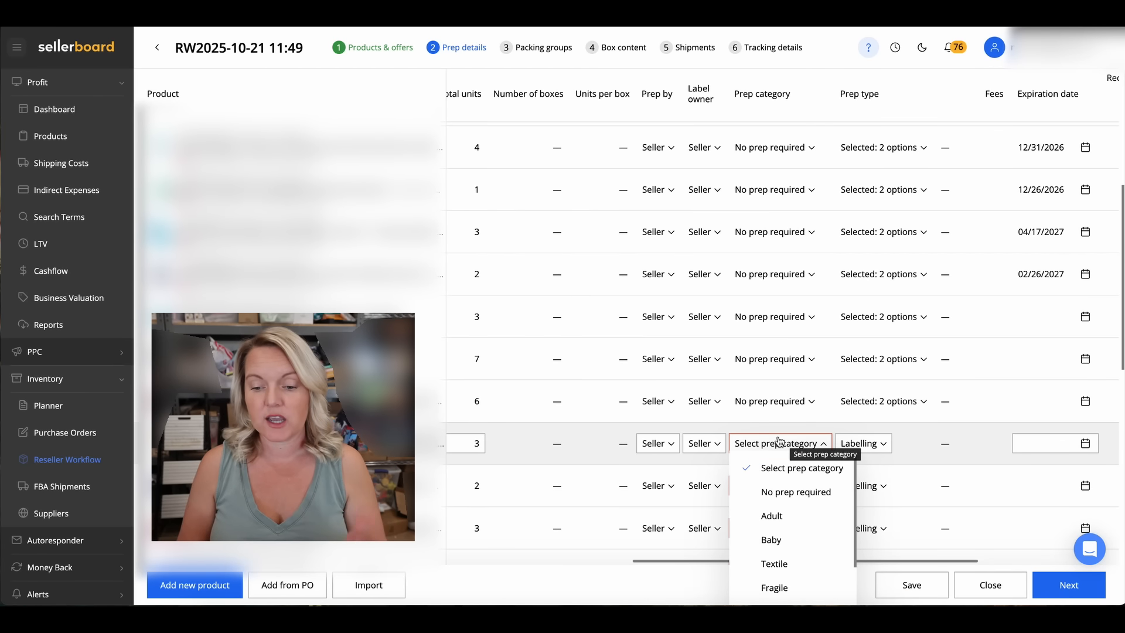
left_click(781, 500)
left_click(866, 452)
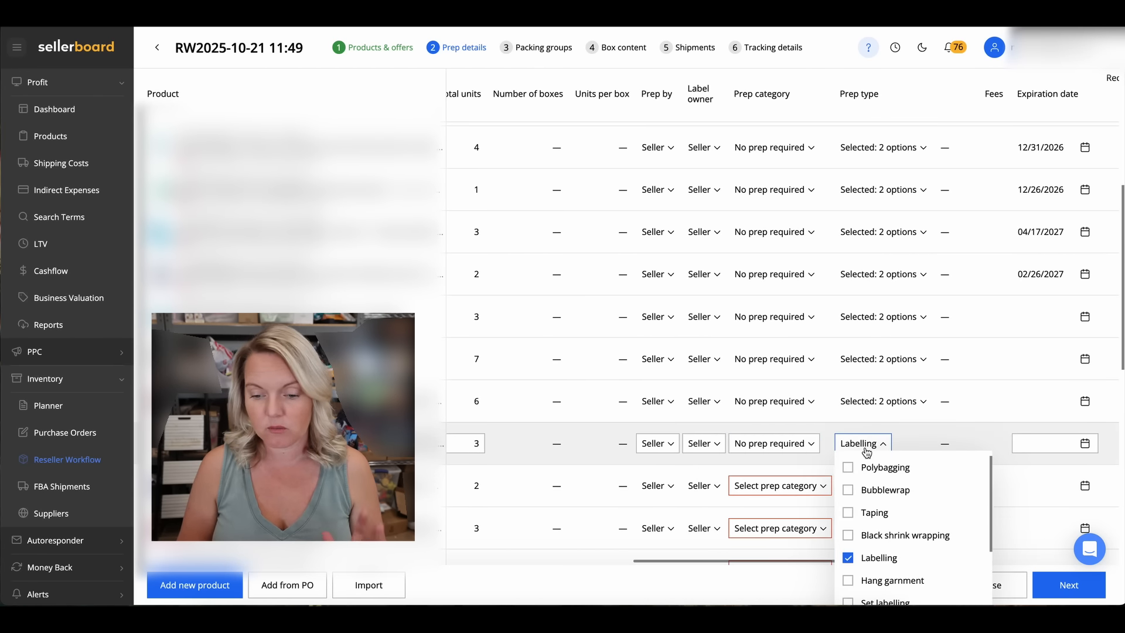
scroll(866, 454, "down", 5)
scroll(905, 194, "down", 3)
left_click(901, 262)
scroll(906, 337, "up", 3)
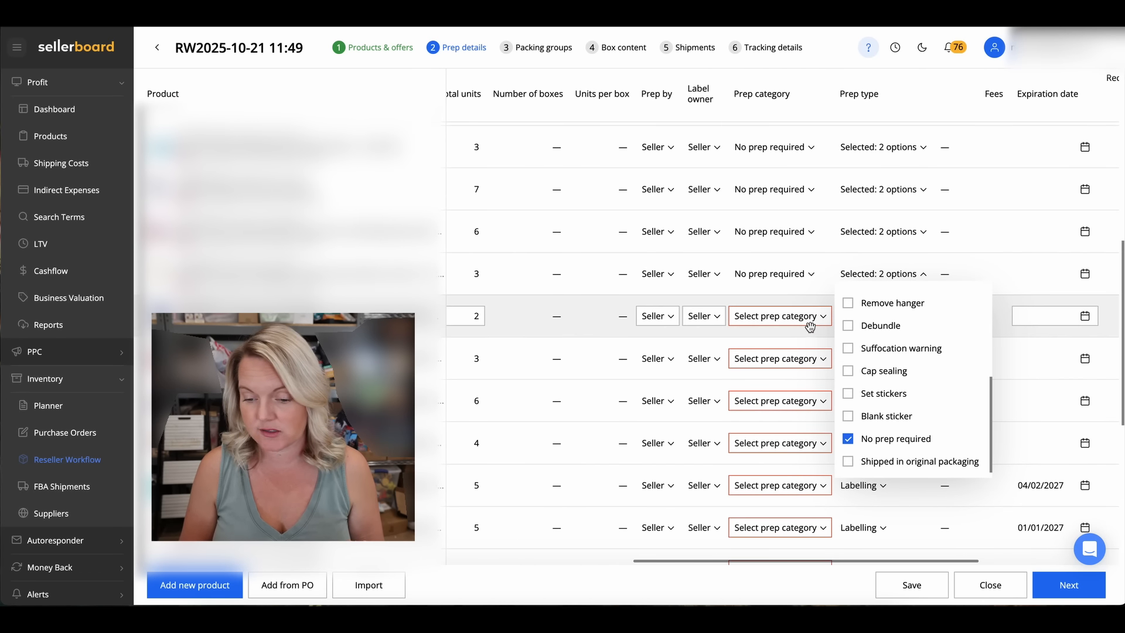
Set the 2-unit row's prep category to No prep required and add No prep required to its prep type
left_click(815, 316)
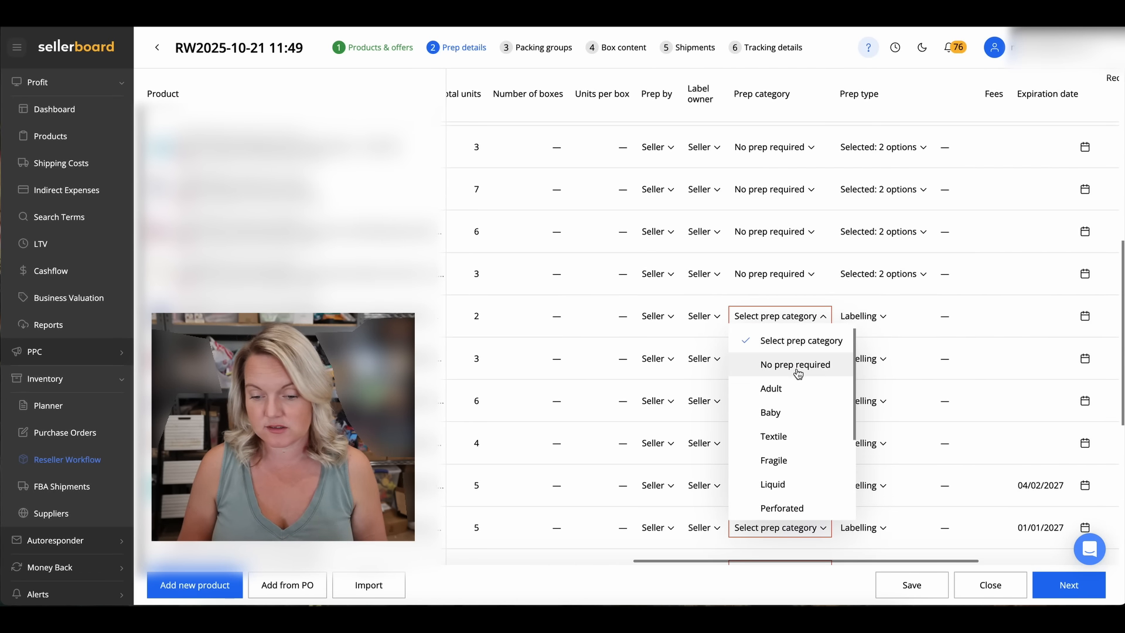
left_click(799, 366)
left_click(890, 322)
scroll(897, 467, "down", 3)
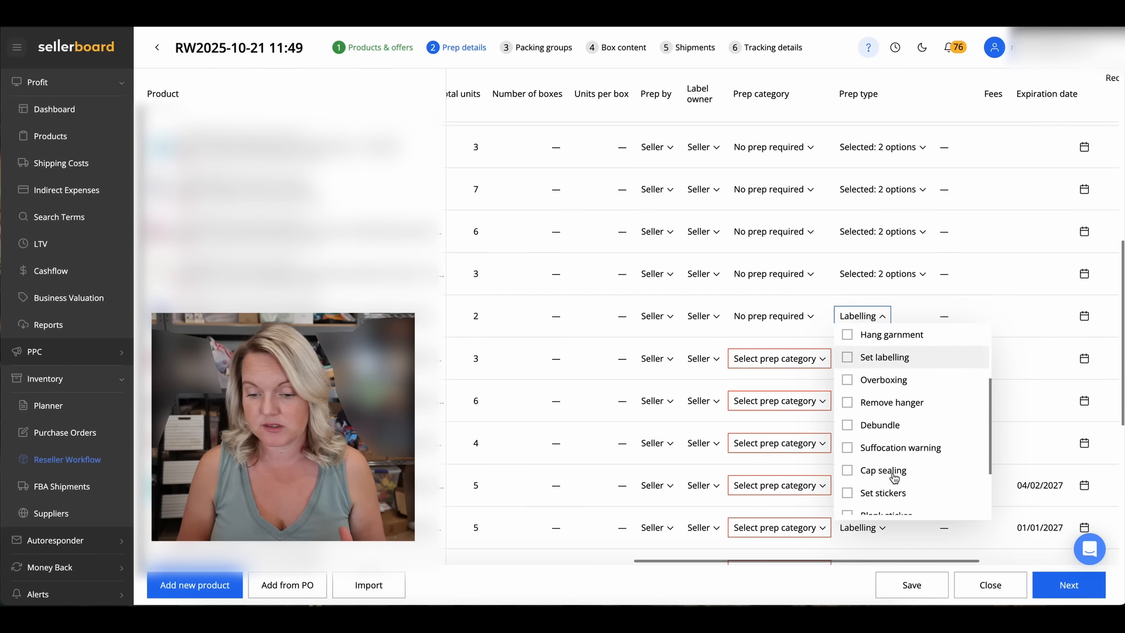
left_click(893, 482)
Apply No prep required as category and prep type to the 3-unit row below the 2-unit row, and open the following row's category options
left_click(814, 364)
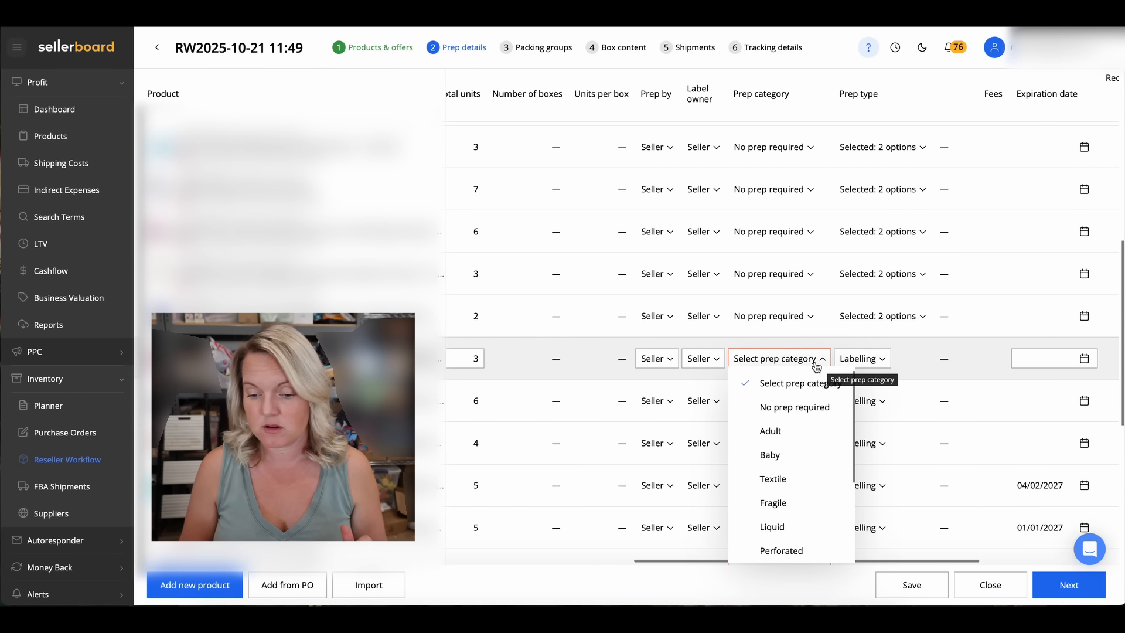
left_click(806, 406)
left_click(876, 360)
scroll(883, 417, "down", 3)
scroll(883, 416, "down", 2)
left_click(879, 522)
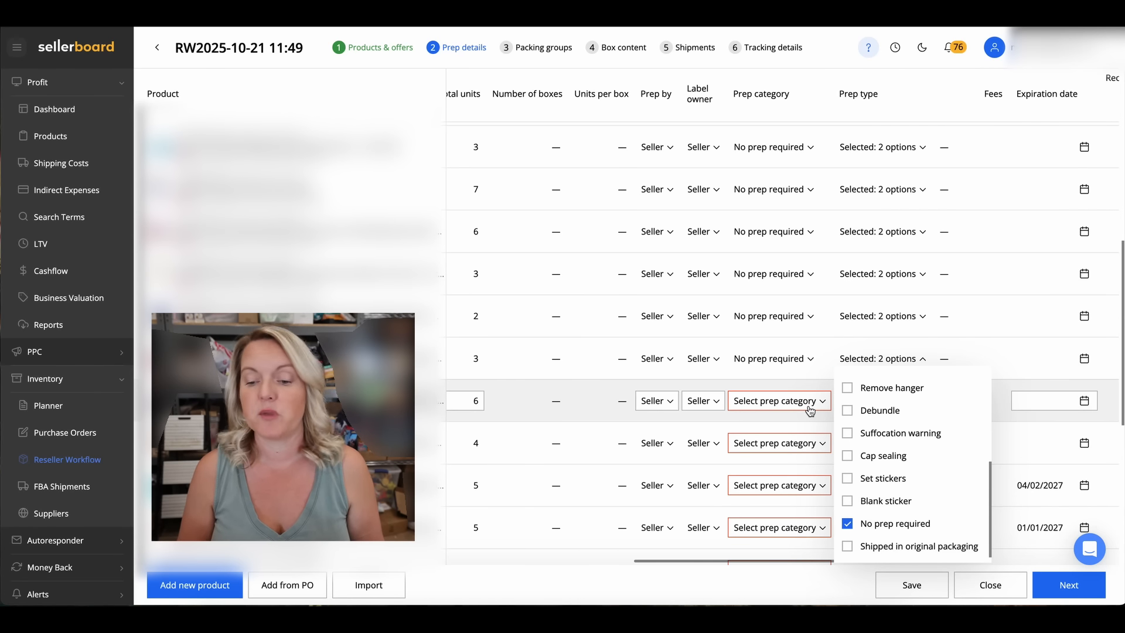
left_click(811, 404)
Set the expiration date of the 1-unit row near the end of the list to 12/31/26
scroll(803, 493, "down", 3)
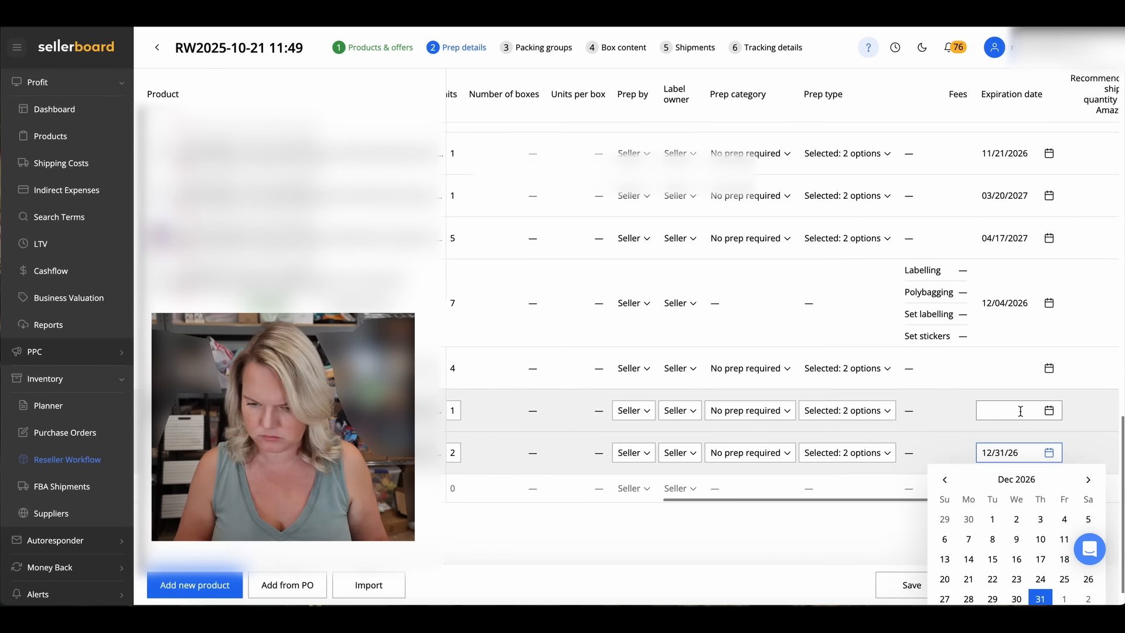
left_click(1018, 410)
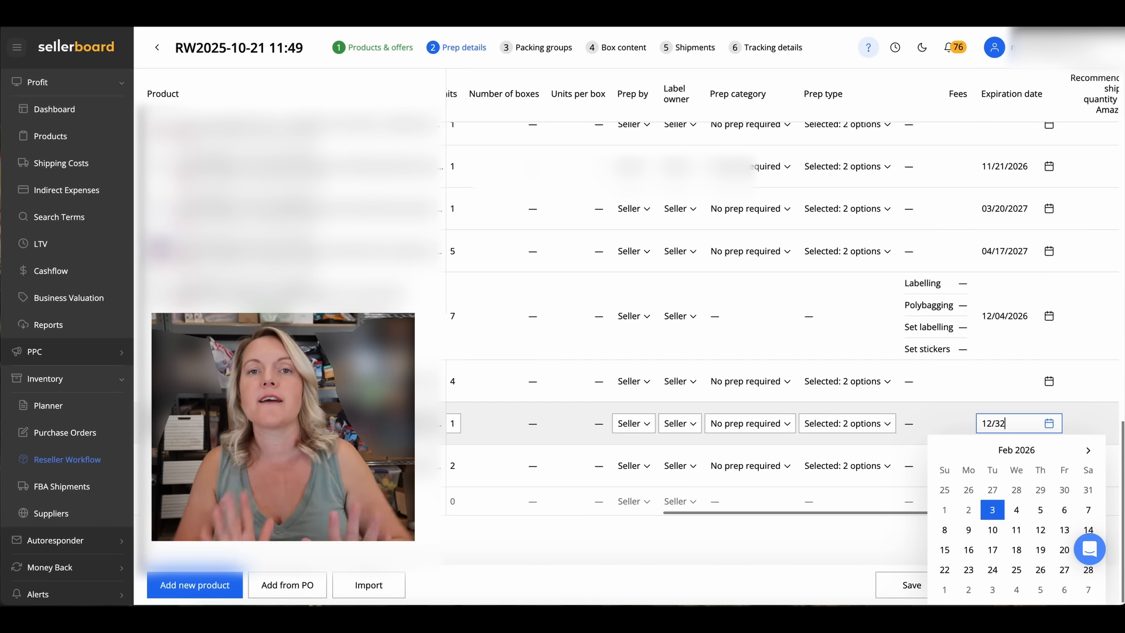
type("12/31/")
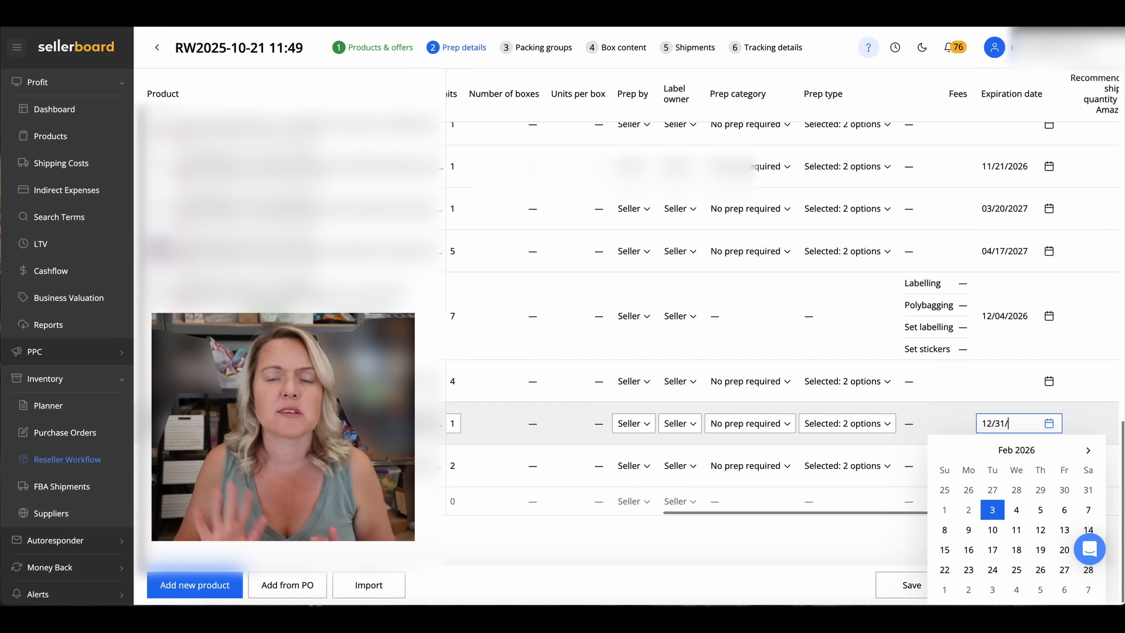
type("2026")
Set the expiration date of the 4-unit row just above it to 12/30/2026
left_click(1019, 380)
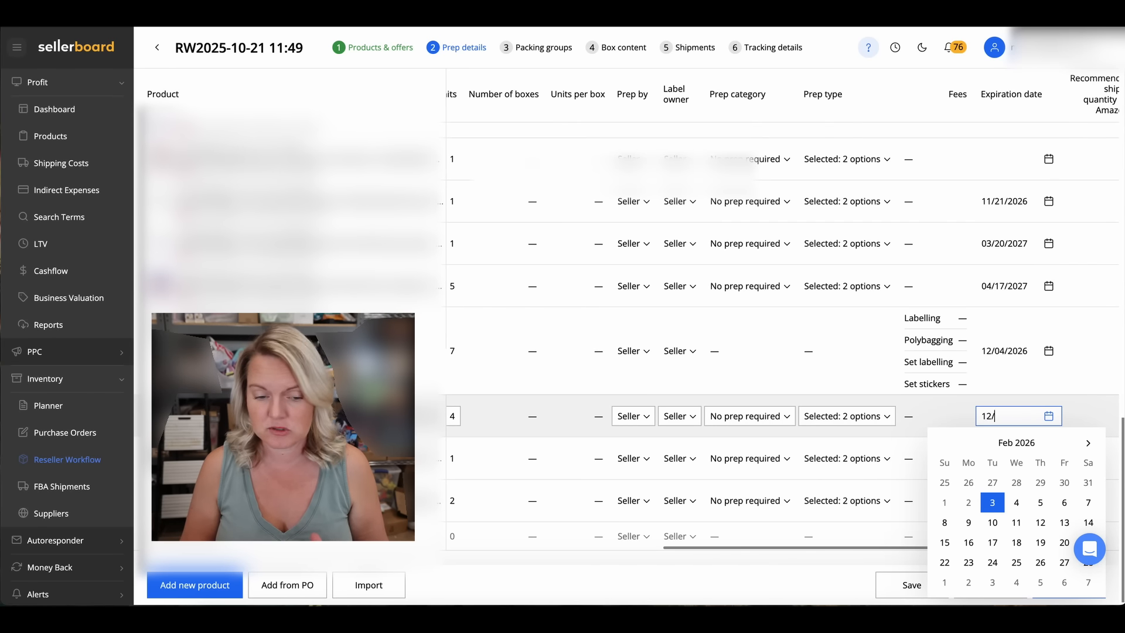
type("12/31/25")
key("BackSpace")
type("6")
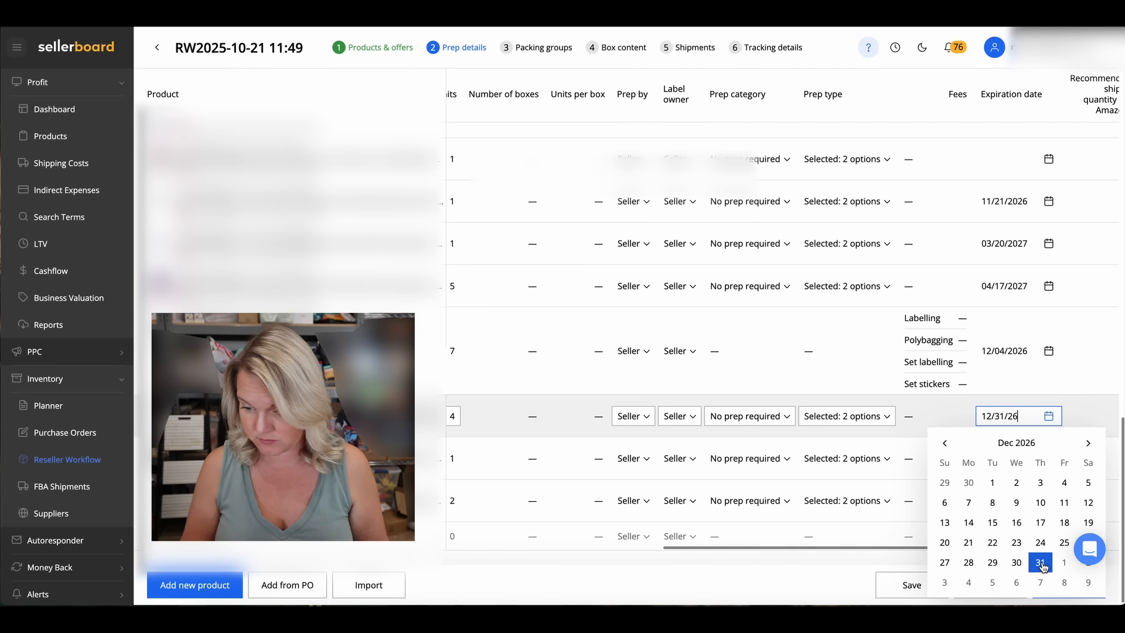
left_click(1017, 562)
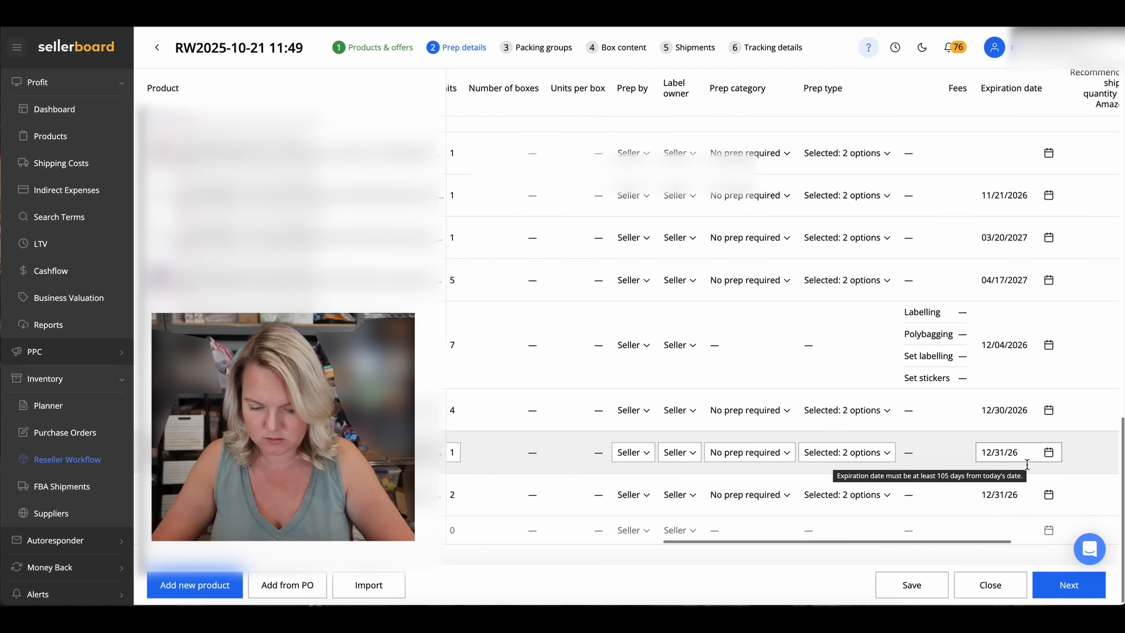
Continue the workflow from prep details to the Box content step and dismiss Box #1's product suggestions
left_click(1054, 593)
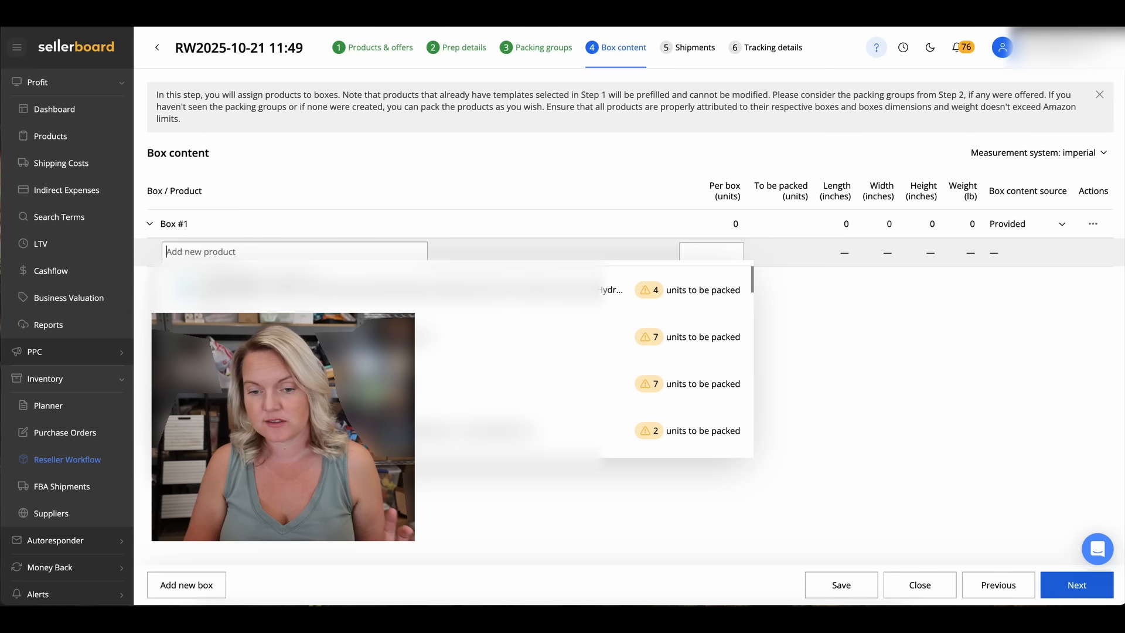
left_click(999, 438)
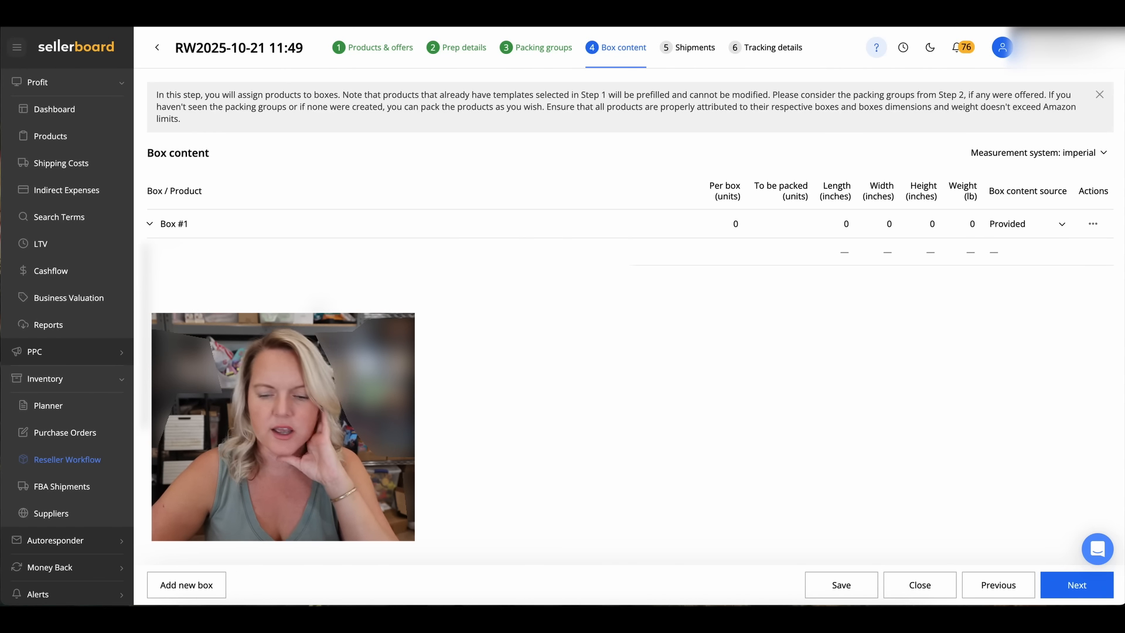
left_click(163, 220)
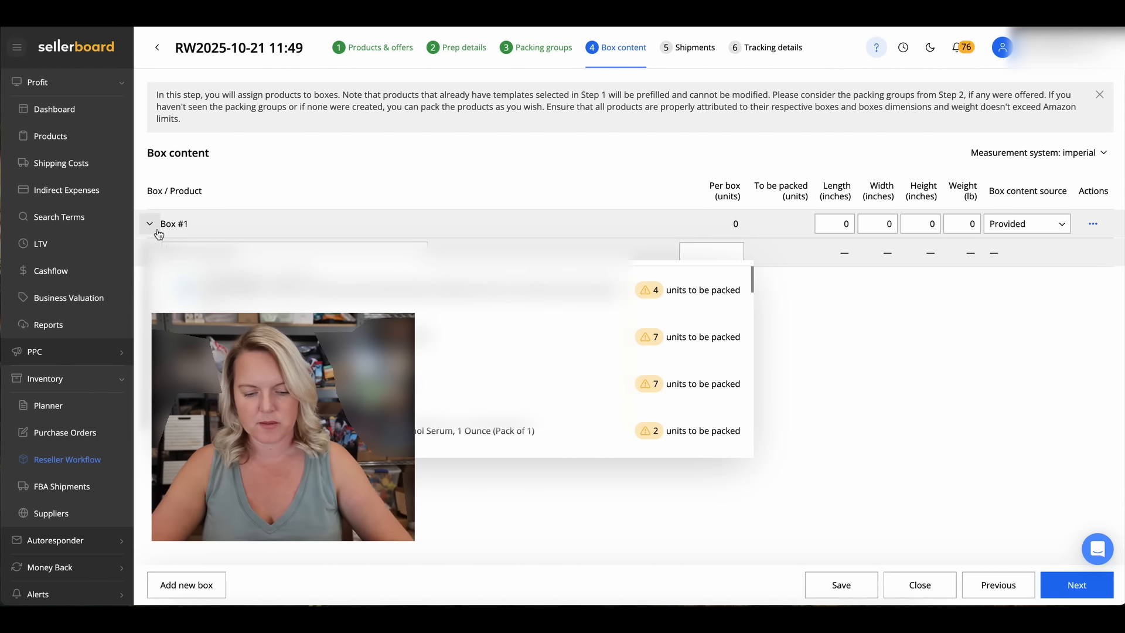
left_click(156, 230)
left_click(154, 226)
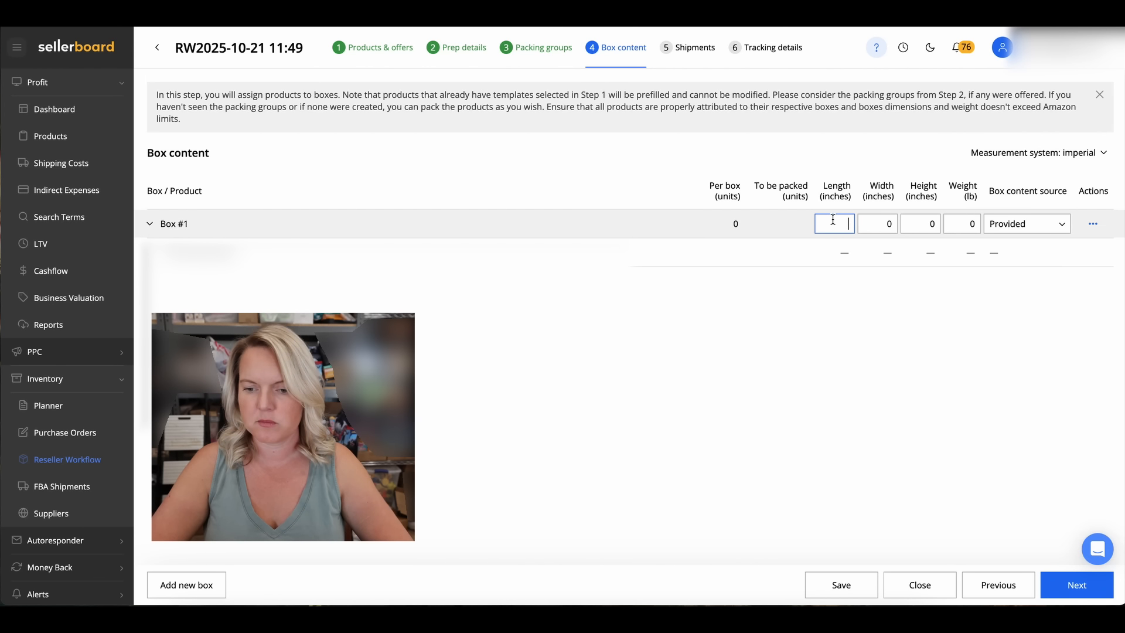
Set Box #1's dimensions to 20 inches long, 14 inches wide and 14 inches high
key("Tab")
type("14")
key("Tab")
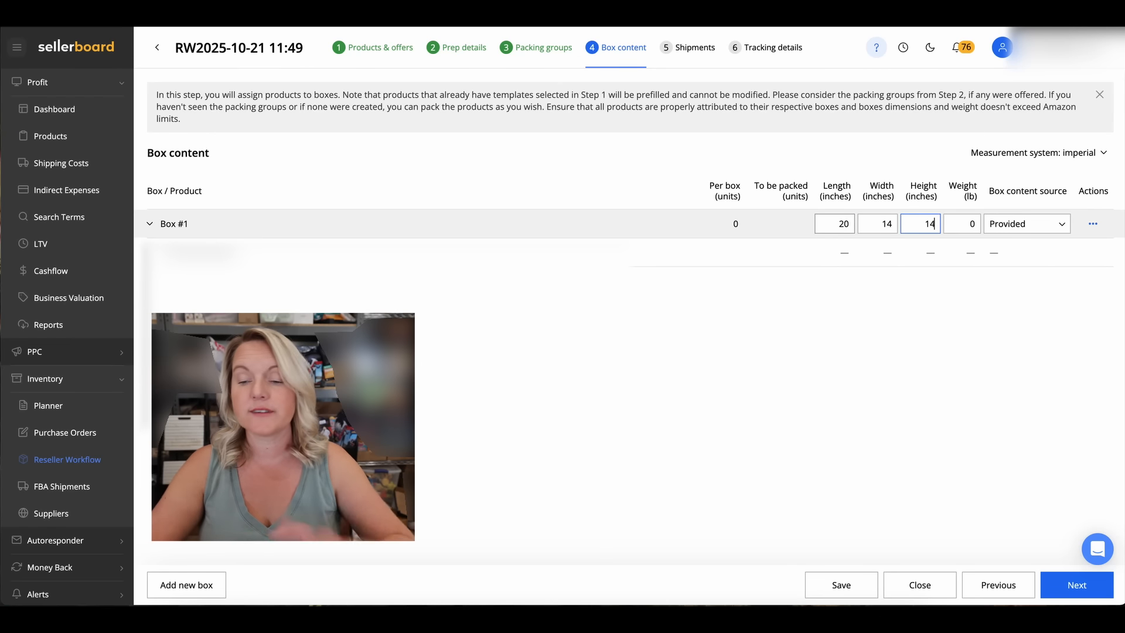
type("14")
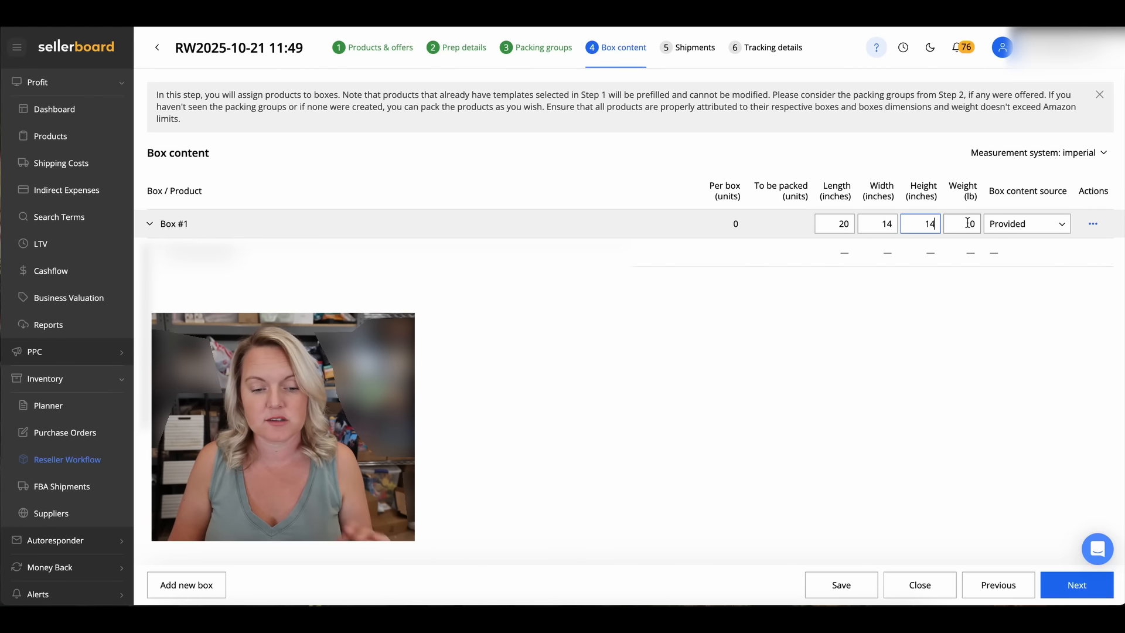
Add three products to Box #1: the ones with 5, 4 and 7 units to be packed
left_click(195, 228)
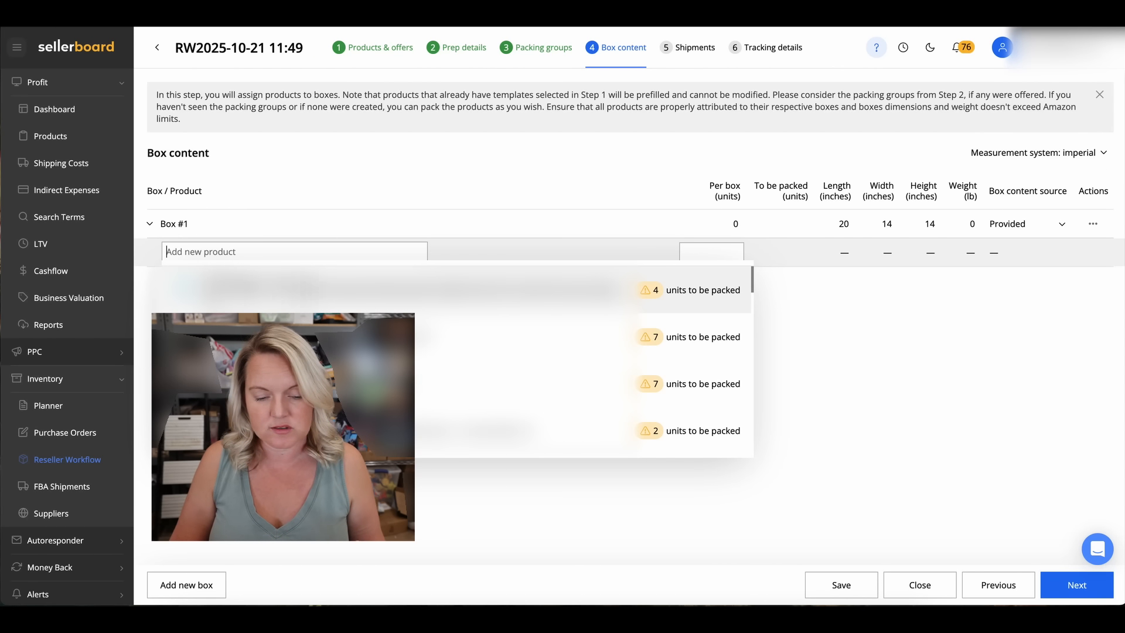
scroll(451, 360, "down", 5)
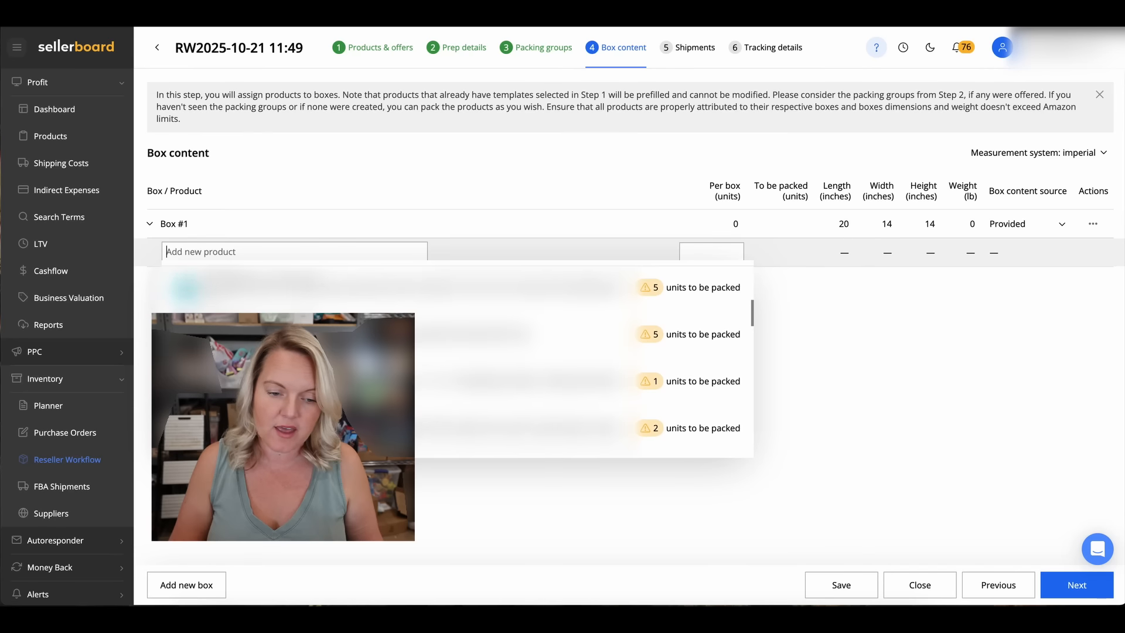
scroll(451, 434, "down", 3)
left_click(451, 346)
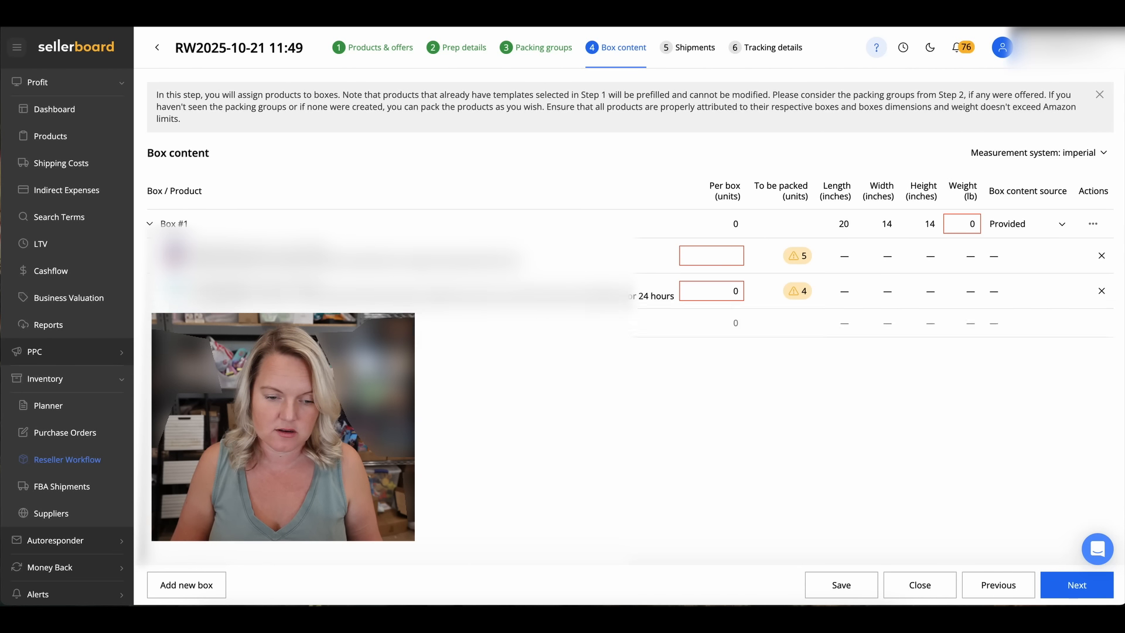
left_click(294, 322)
left_click(451, 408)
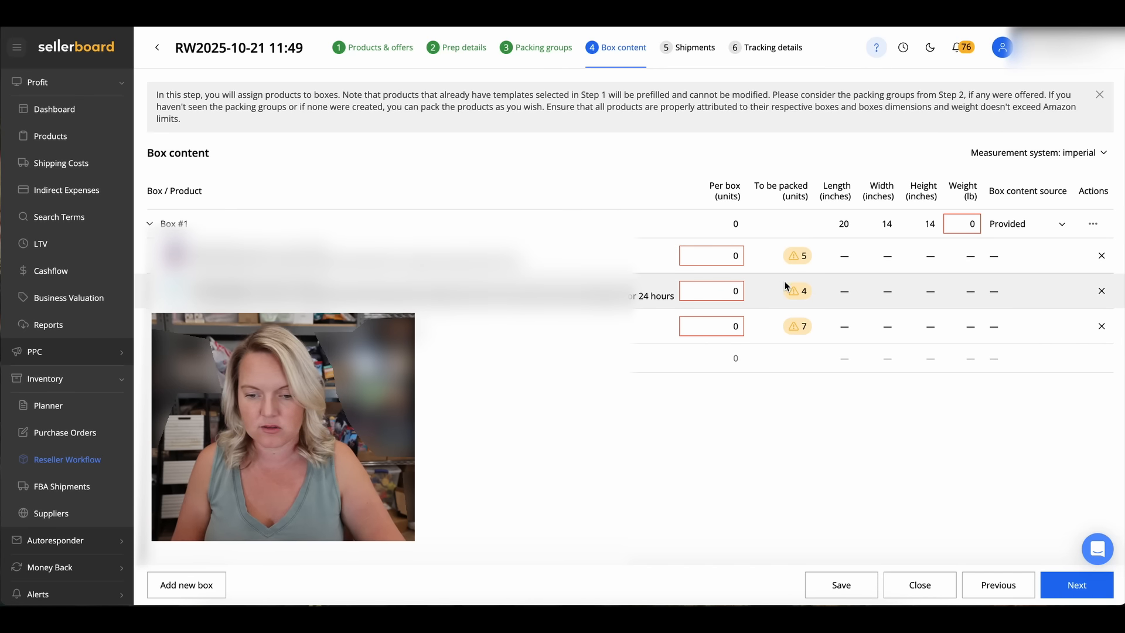
Set the units per box of Box #1's three products to 3, 4 and 7
left_click(732, 254)
left_click(732, 292)
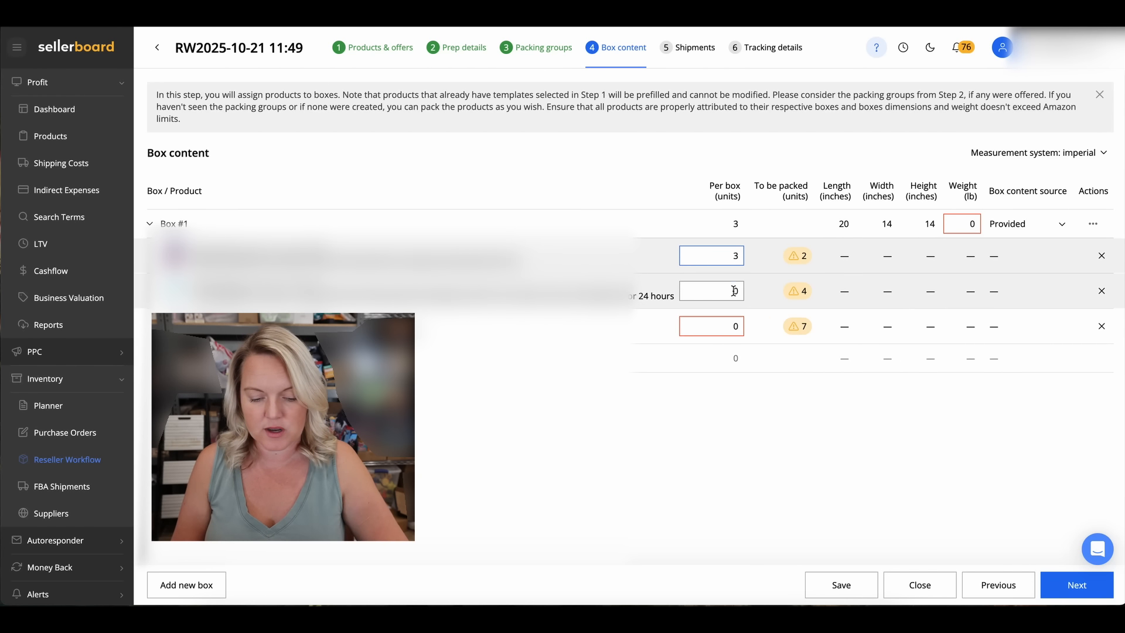
type("4")
left_click(737, 327)
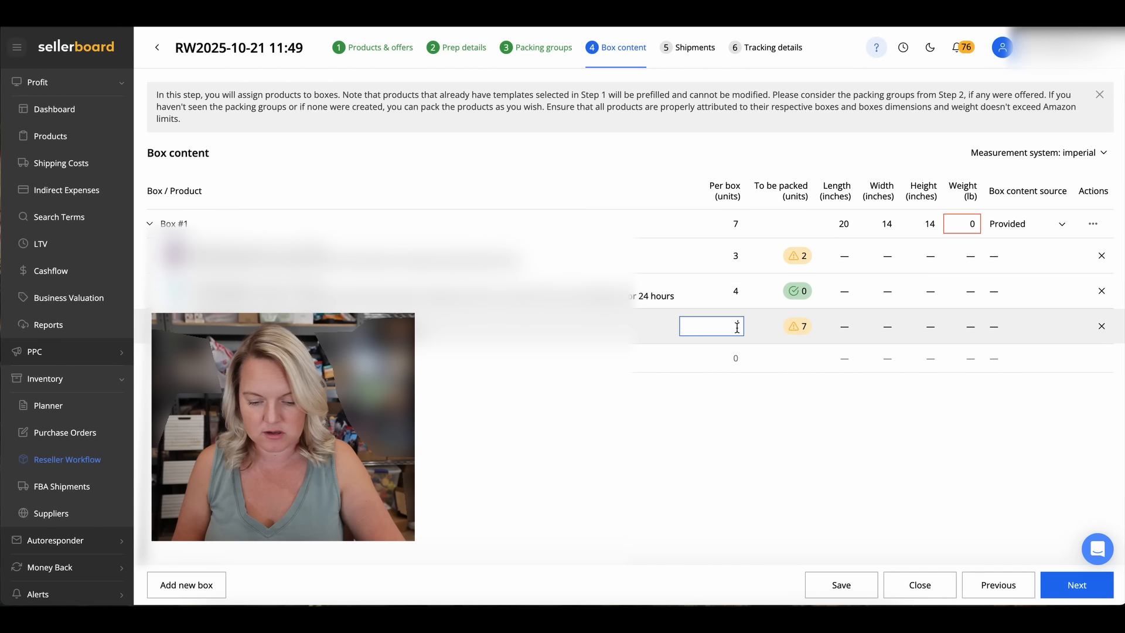
type("7")
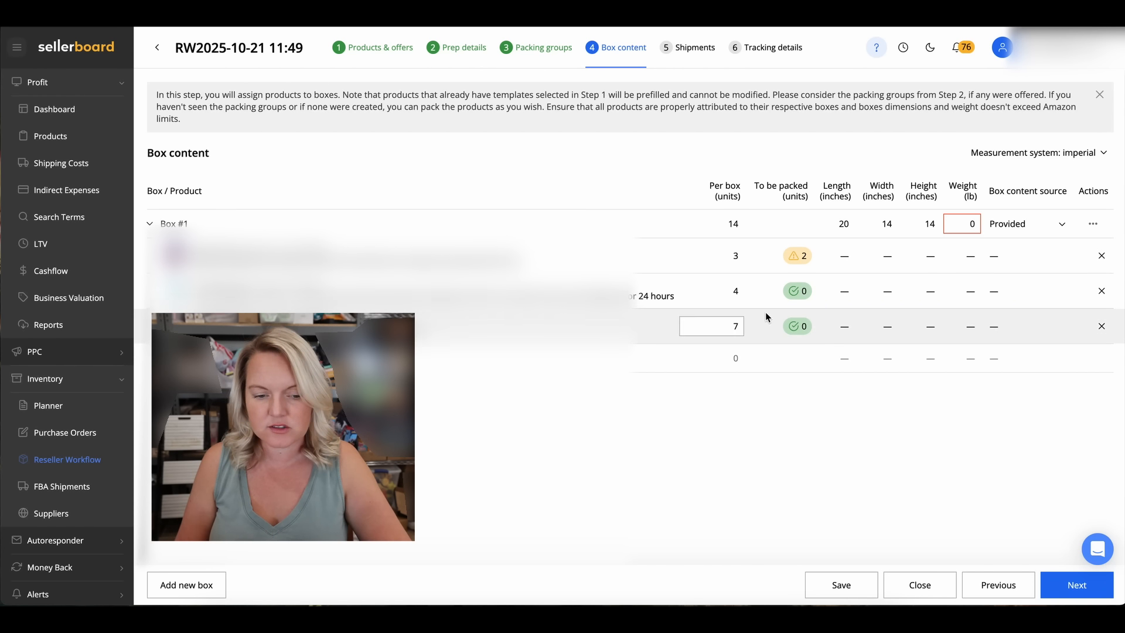
left_click(458, 358)
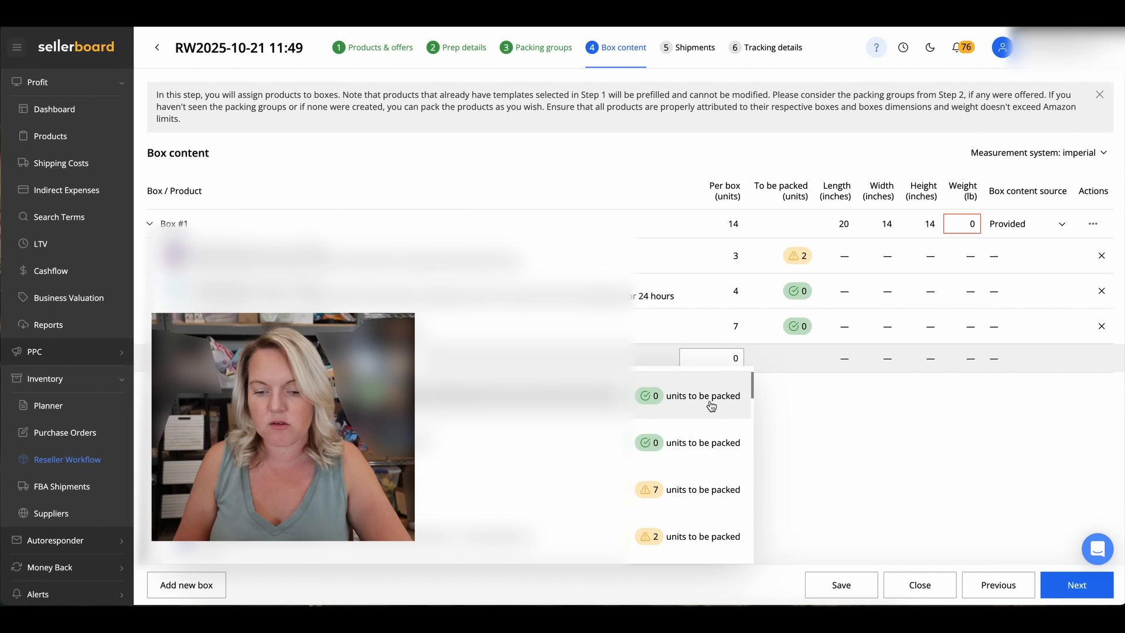
left_click(779, 413)
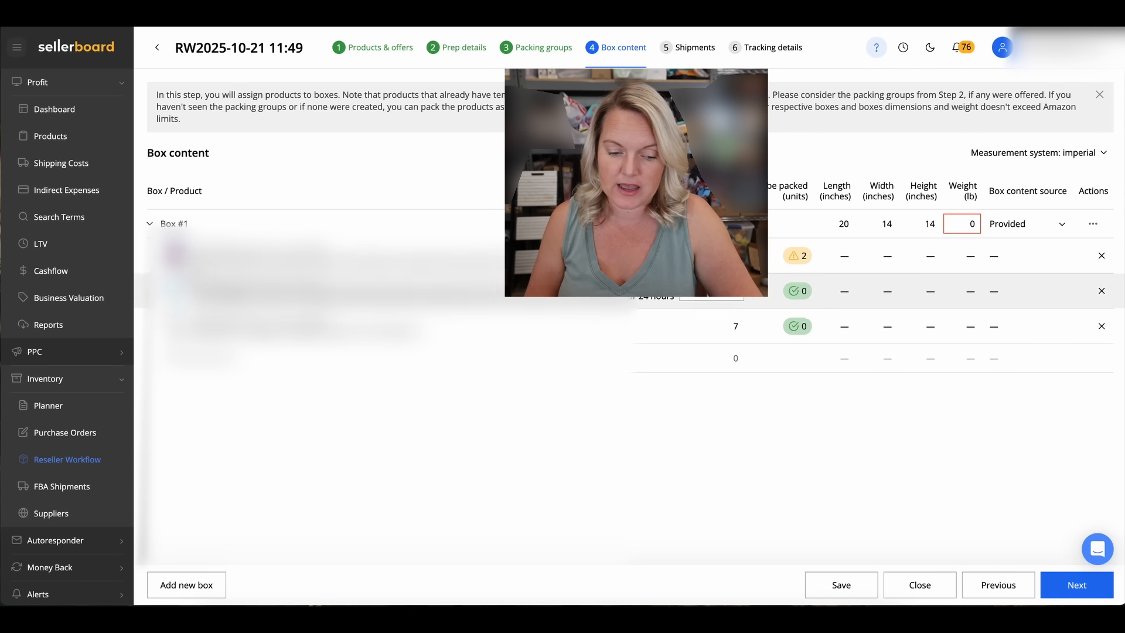
Add a second box to the box content and open its length for entry
left_click(160, 587)
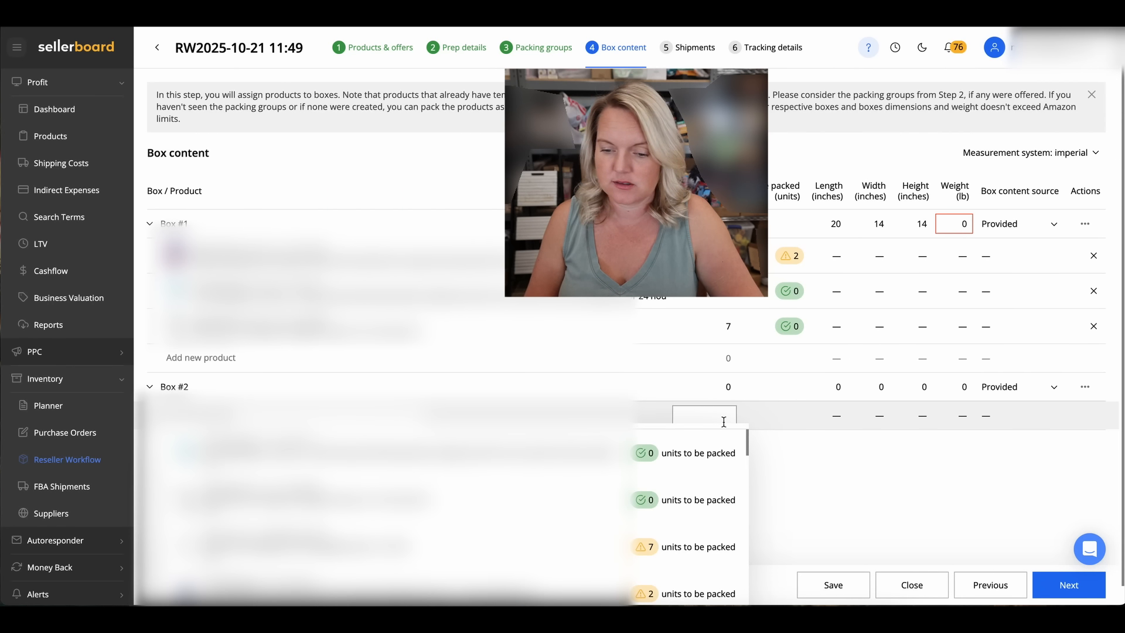
left_click(857, 470)
left_click(849, 387)
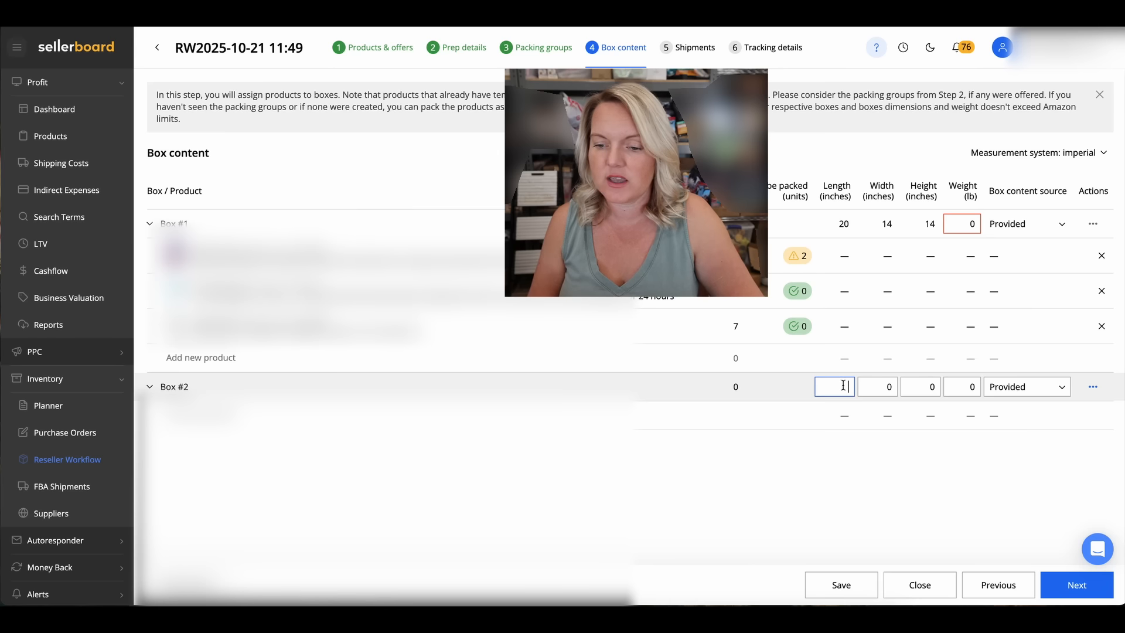
Pack all remaining products of the batch into Box #1
left_click(966, 228)
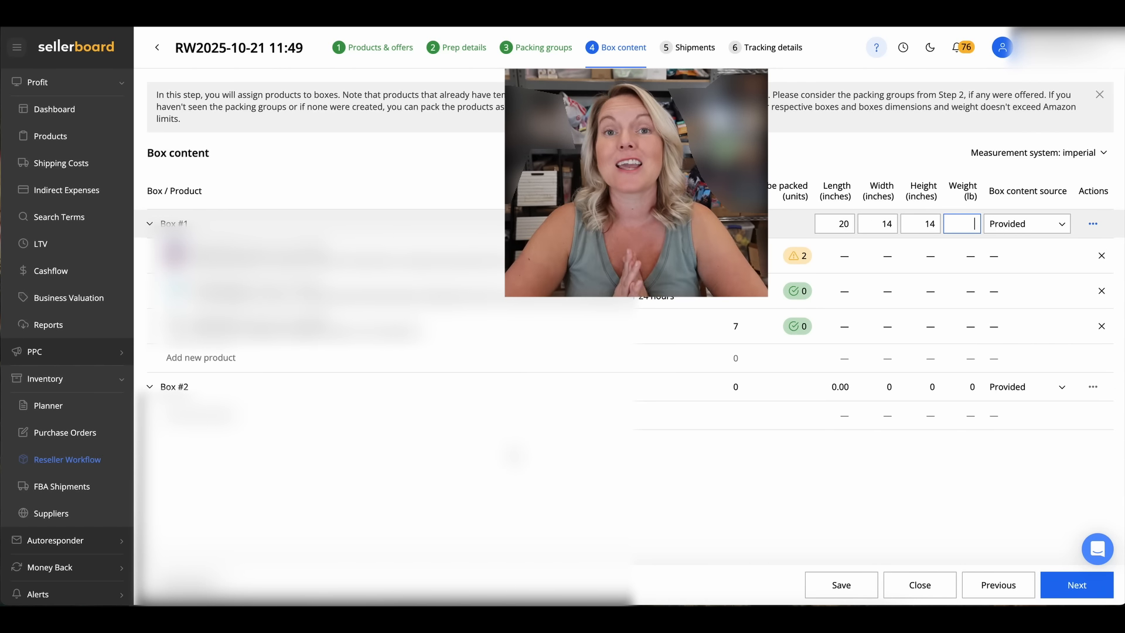
left_click(1094, 224)
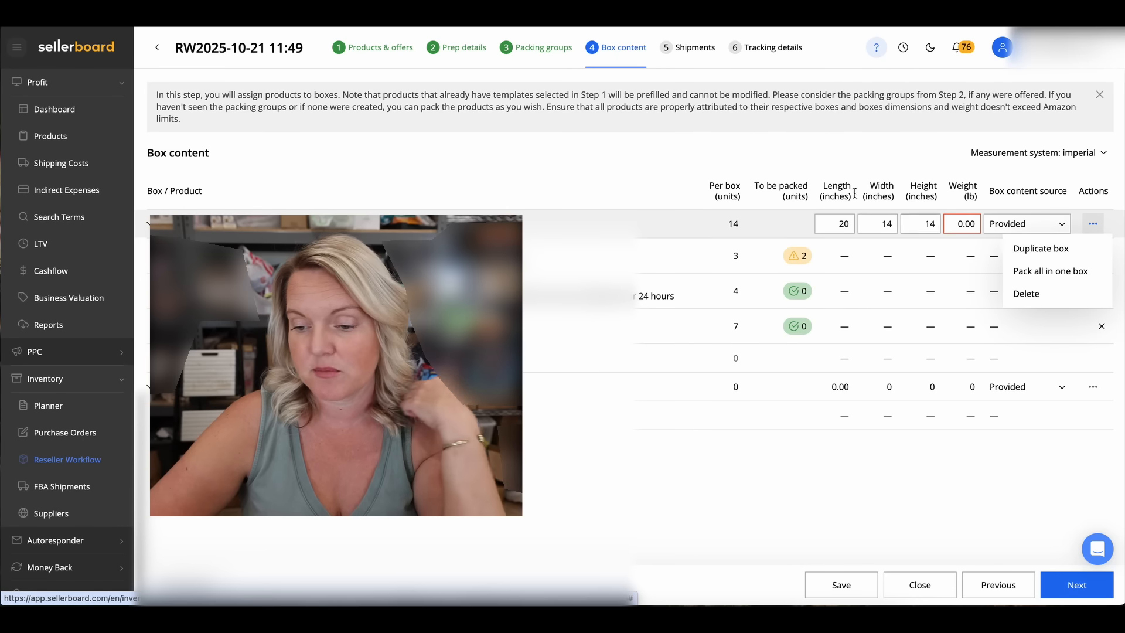
left_click(1085, 274)
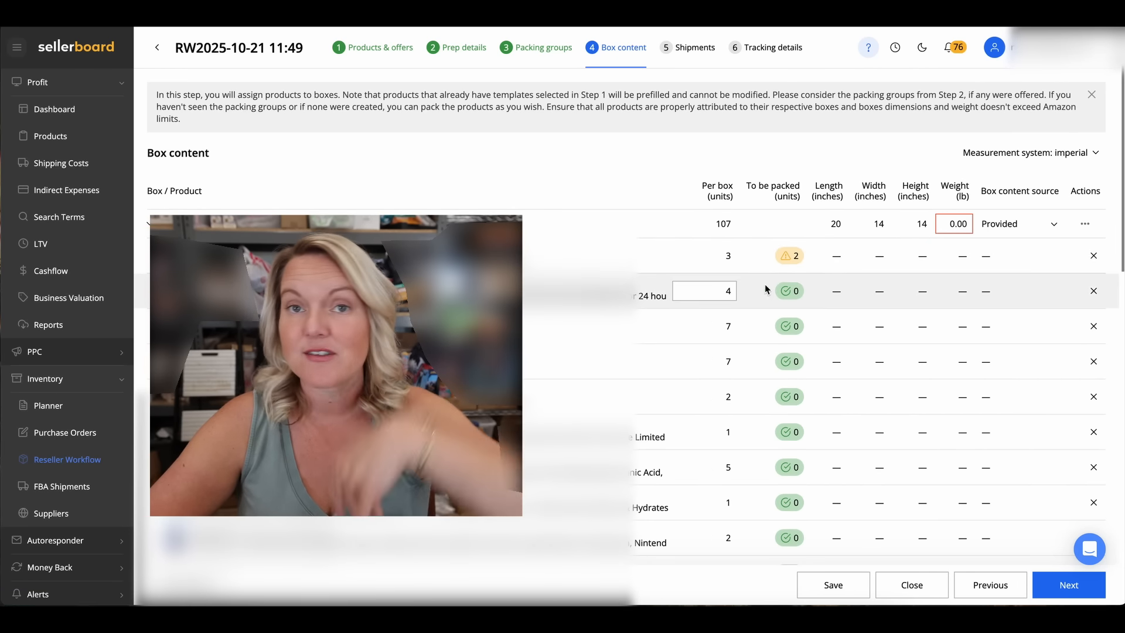
Delete Box #1 together with its packed products
left_click(1085, 224)
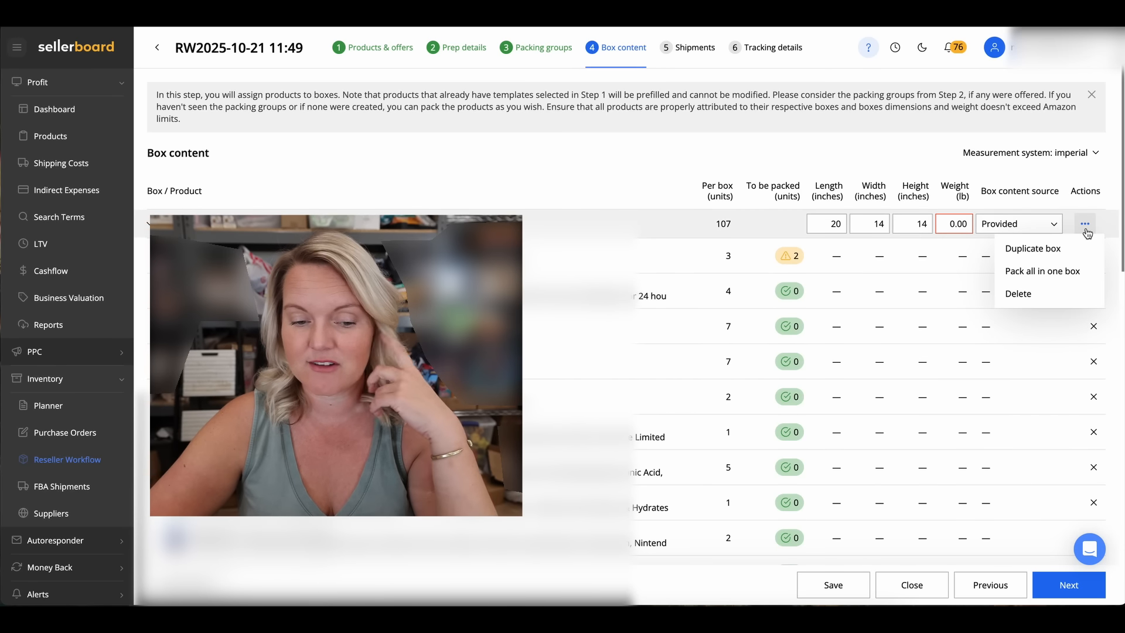
left_click(1062, 295)
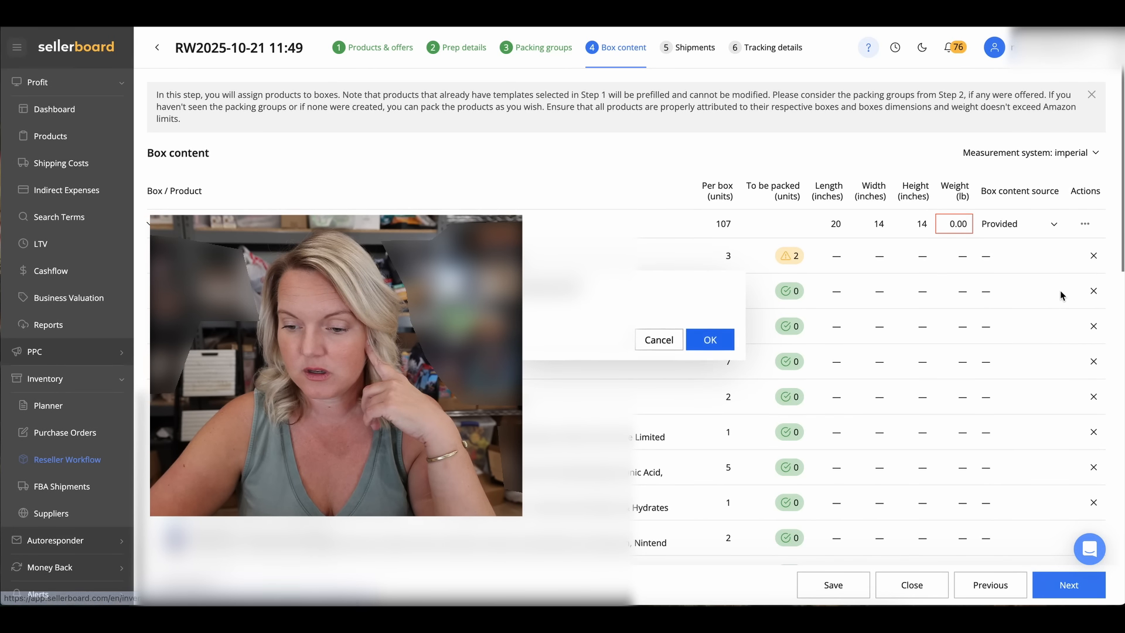
left_click(712, 340)
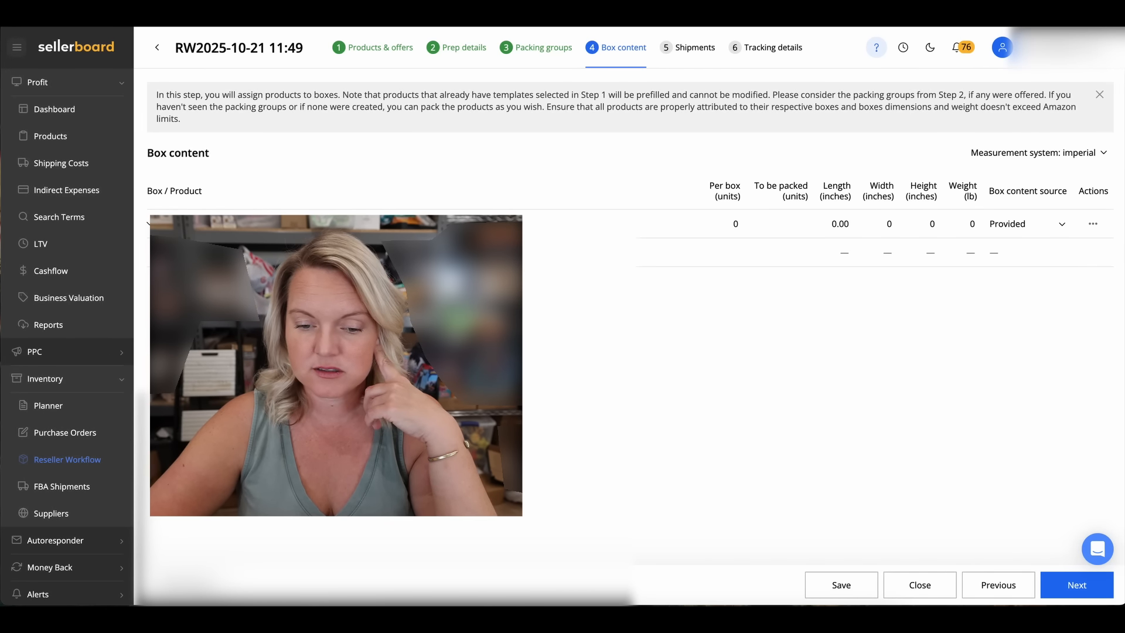